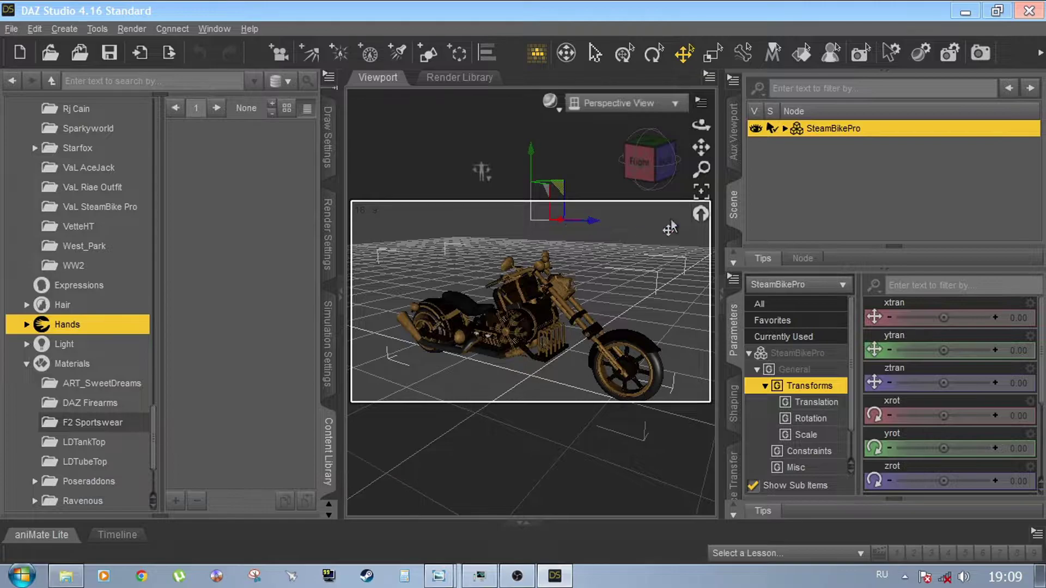
Step: Move the SteamBikePro motorcycle sideways along the X axis to an xtran of about 201
{"action": "left_click", "coordinate": [671, 174]}
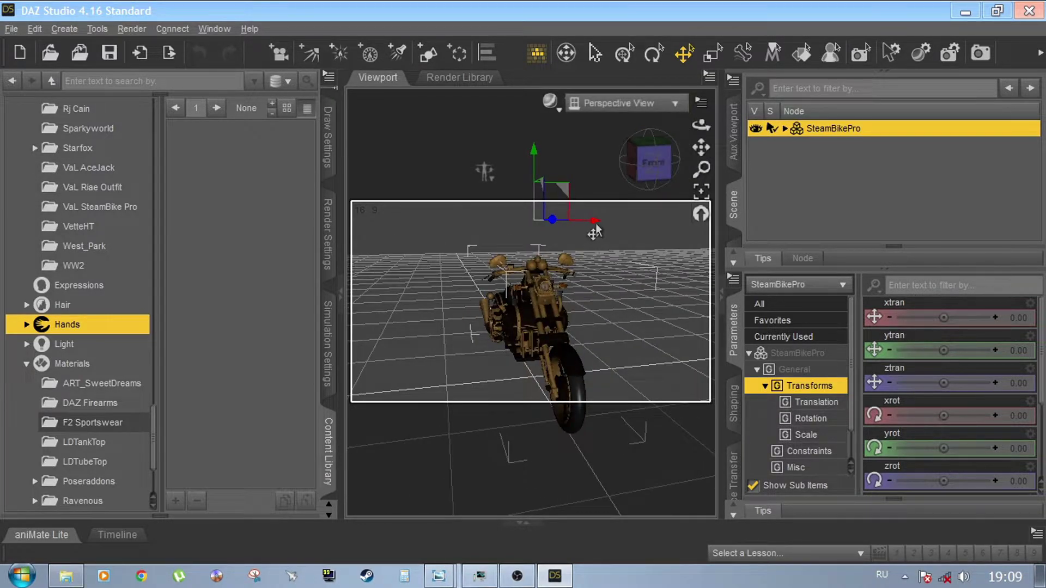
{"action": "left_click_drag", "start_coordinate": [594, 224], "coordinate": [743, 223]}
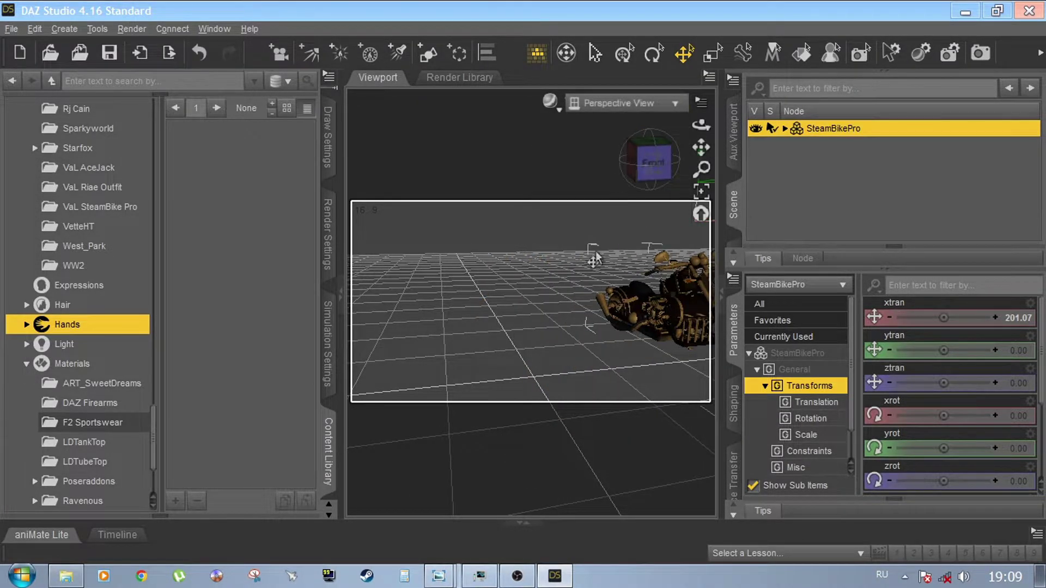
Step: Try to apply the MAT !Krystal preset from the Starfox folder under Materials
{"action": "scroll", "coordinate": [87, 395], "scroll_direction": "down", "scroll_amount": 2}
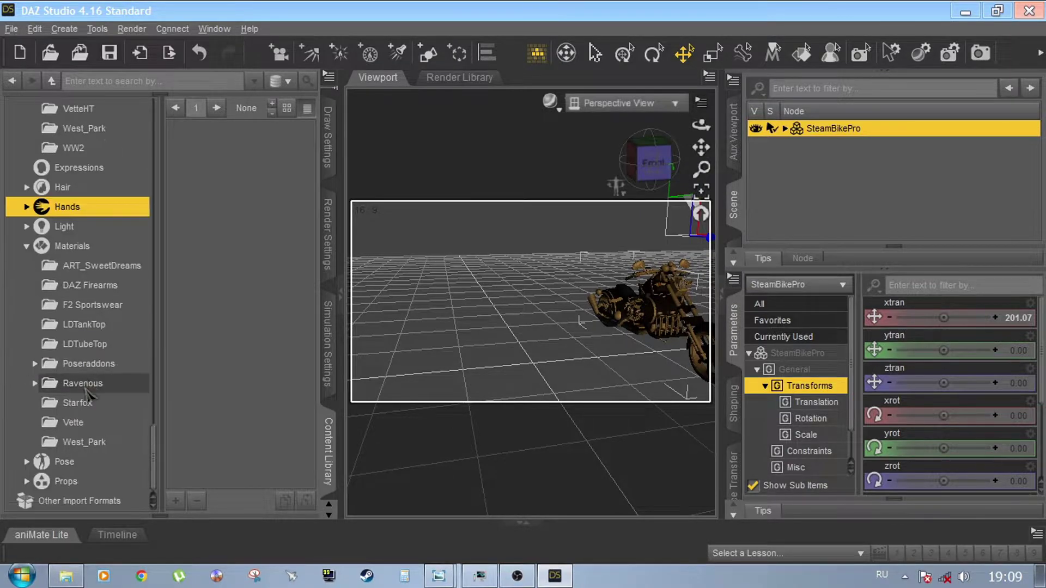
{"action": "left_click", "coordinate": [82, 405]}
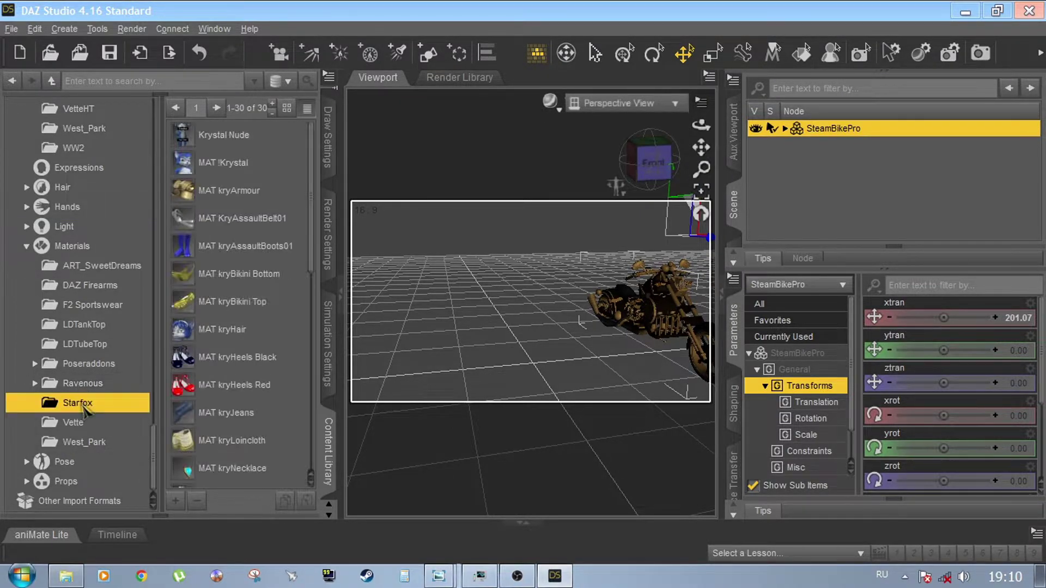
{"action": "left_click", "coordinate": [221, 163]}
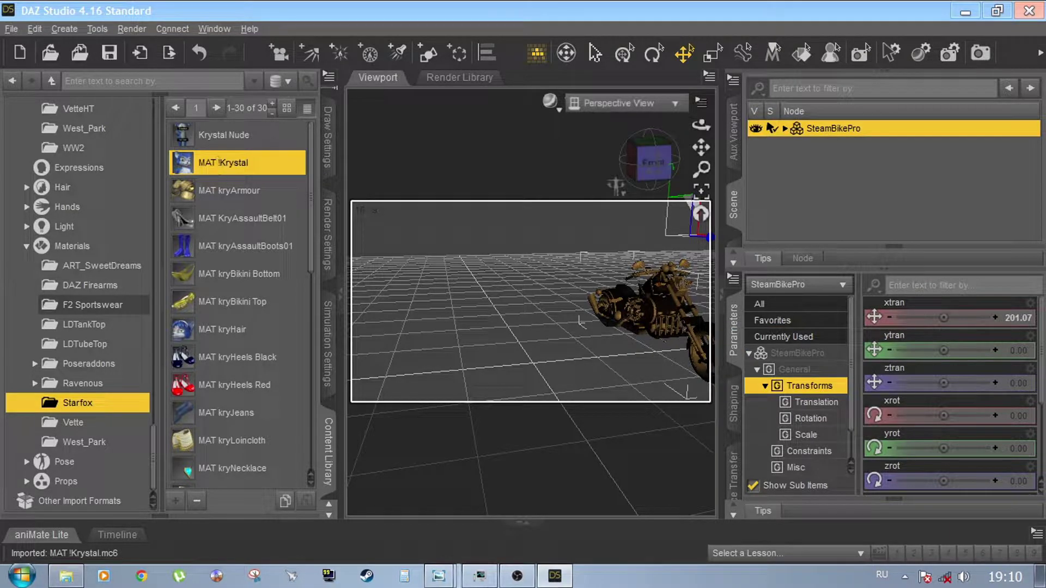
Step: Load the !Krystal figure into the scene from the Krystal subfolder of the Starfox figure library
{"action": "scroll", "coordinate": [81, 175], "scroll_direction": "up", "scroll_amount": 4}
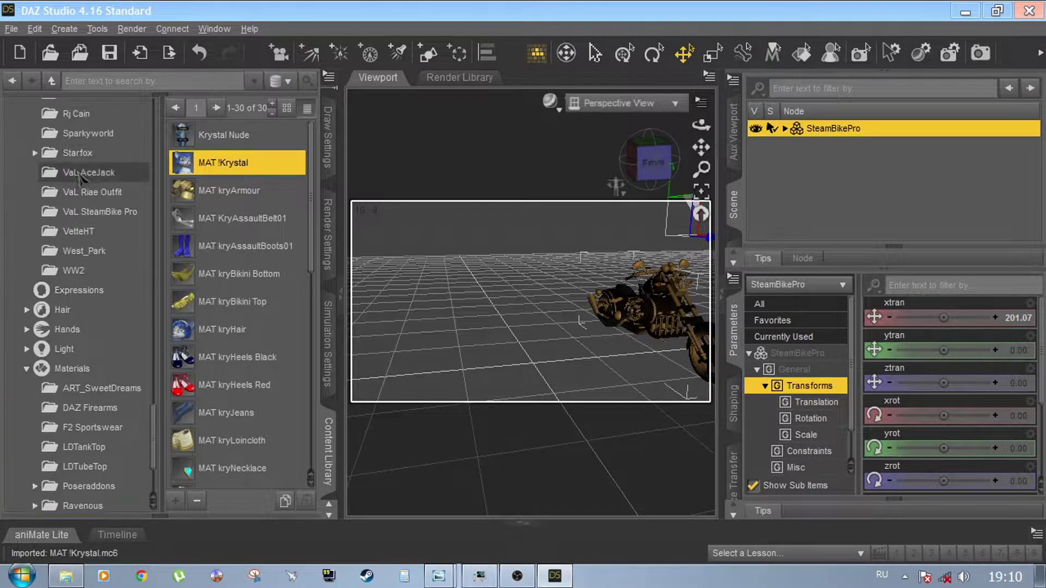
{"action": "left_click", "coordinate": [87, 214]}
{"action": "left_click", "coordinate": [86, 195]}
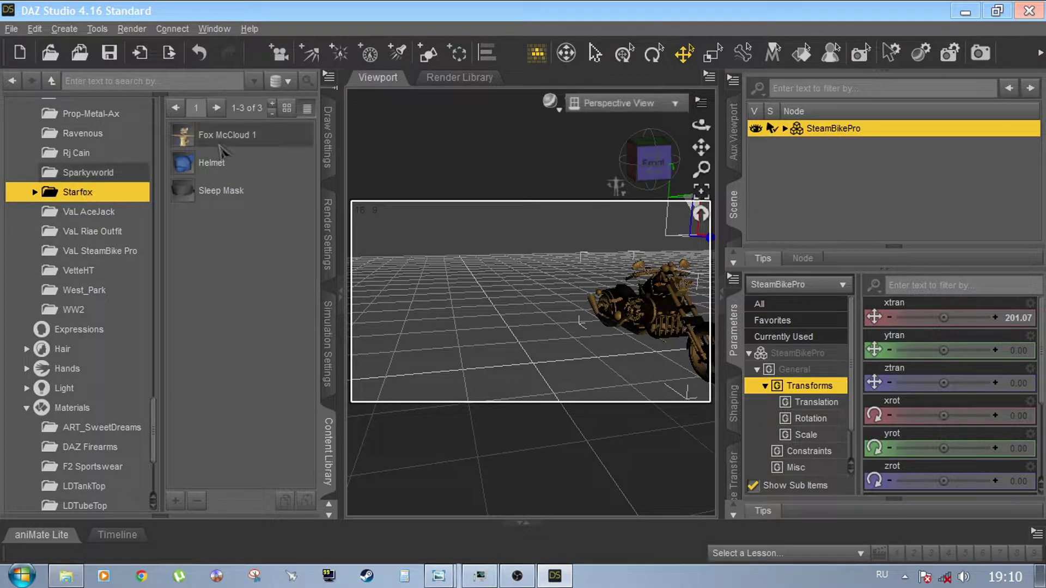
{"action": "double_click", "coordinate": [82, 194]}
{"action": "left_click", "coordinate": [85, 211]}
{"action": "double_click", "coordinate": [240, 145]}
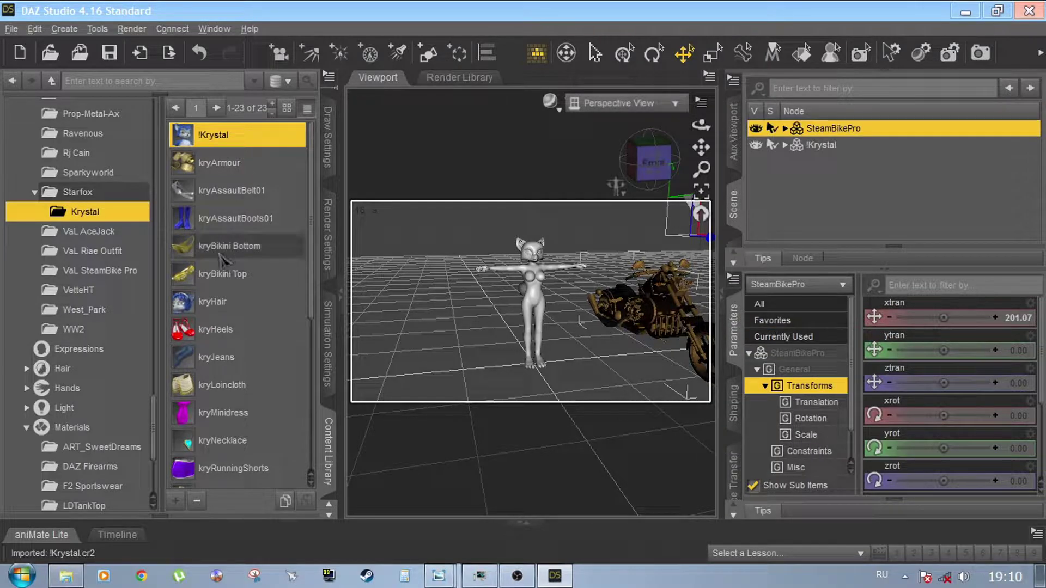
Step: Add the kryHair item from the Krystal folder to the scene
{"action": "scroll", "coordinate": [225, 260], "scroll_direction": "down", "scroll_amount": 5}
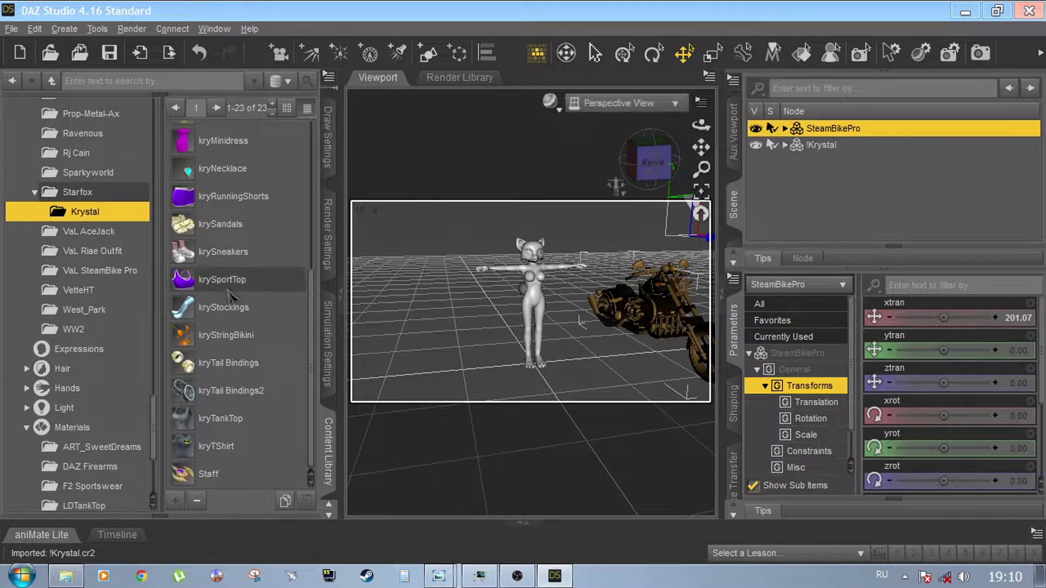
{"action": "scroll", "coordinate": [229, 297], "scroll_direction": "up", "scroll_amount": 3}
{"action": "double_click", "coordinate": [223, 194]}
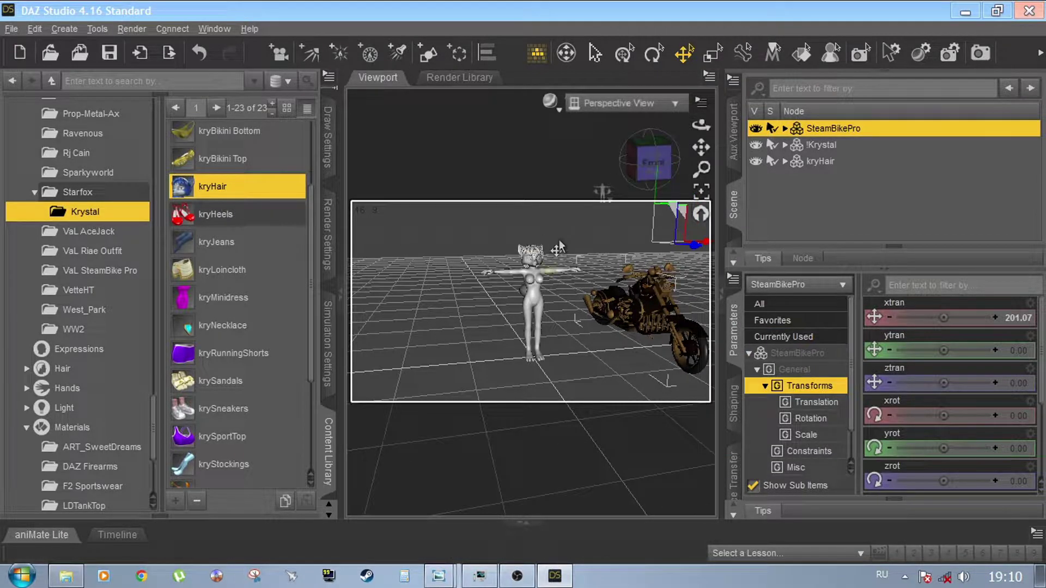
Step: Add the kryStringBikini outfit from the Krystal folder to the scene
{"action": "scroll", "coordinate": [559, 240], "scroll_direction": "up", "scroll_amount": 6}
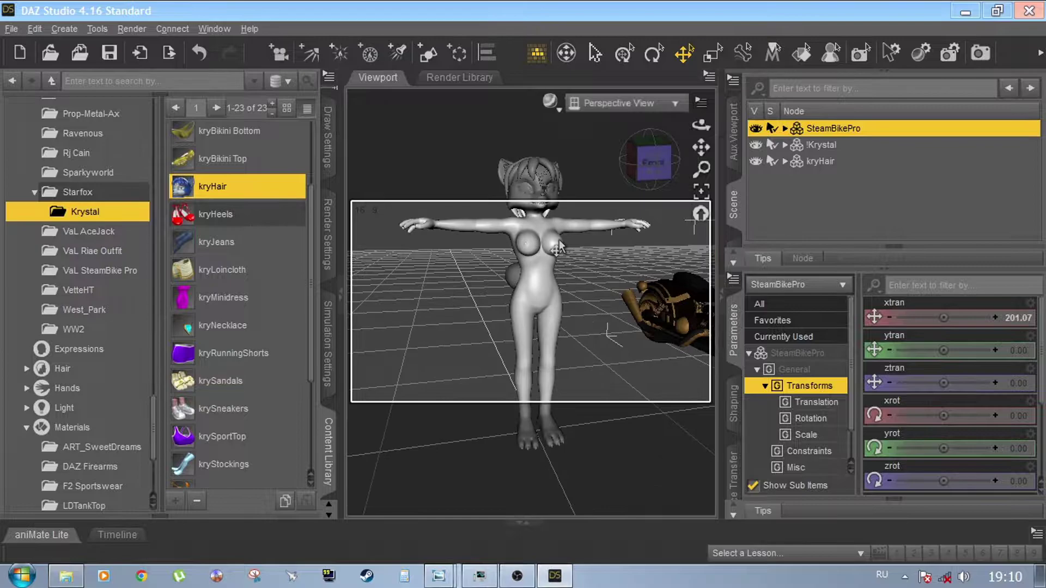
{"action": "left_click_drag", "start_coordinate": [702, 147], "coordinate": [700, 180]}
{"action": "scroll", "coordinate": [679, 107], "scroll_direction": "up", "scroll_amount": 3}
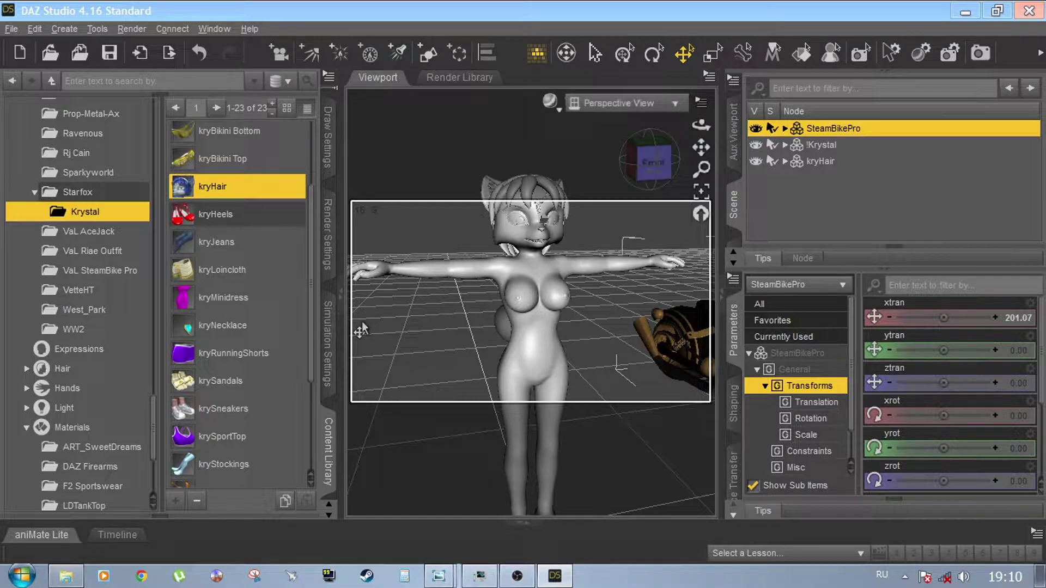
{"action": "scroll", "coordinate": [206, 299], "scroll_direction": "down", "scroll_amount": 3}
{"action": "scroll", "coordinate": [206, 298], "scroll_direction": "down", "scroll_amount": 3}
{"action": "double_click", "coordinate": [210, 336]}
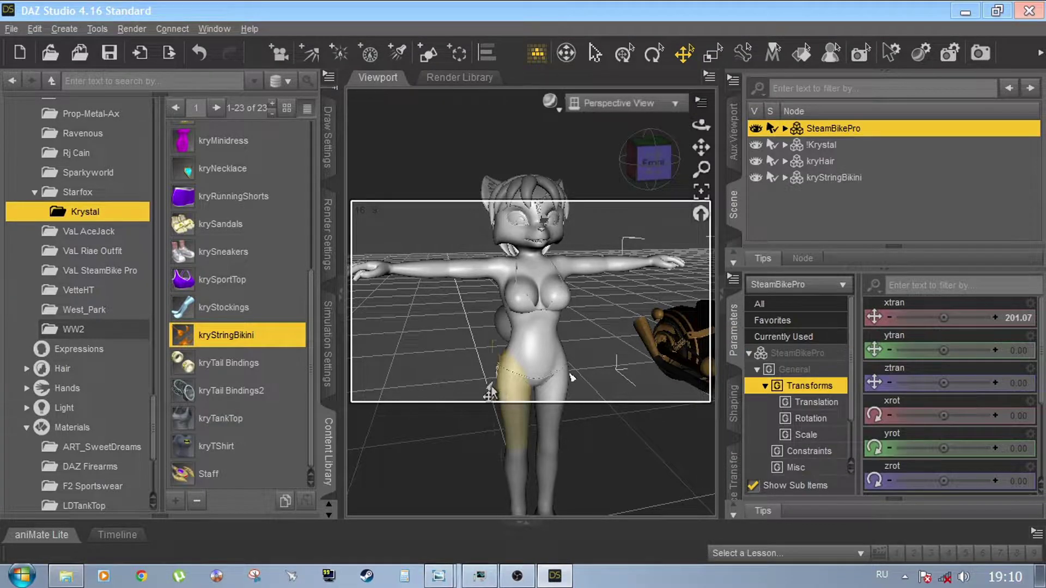
Step: Fit kryHair to the !Krystal figure with Parent To Target enabled
{"action": "right_click", "coordinate": [529, 195]}
{"action": "left_click", "coordinate": [535, 284]}
{"action": "left_click", "coordinate": [532, 281]}
{"action": "left_click", "coordinate": [476, 297]}
{"action": "left_click", "coordinate": [514, 317]}
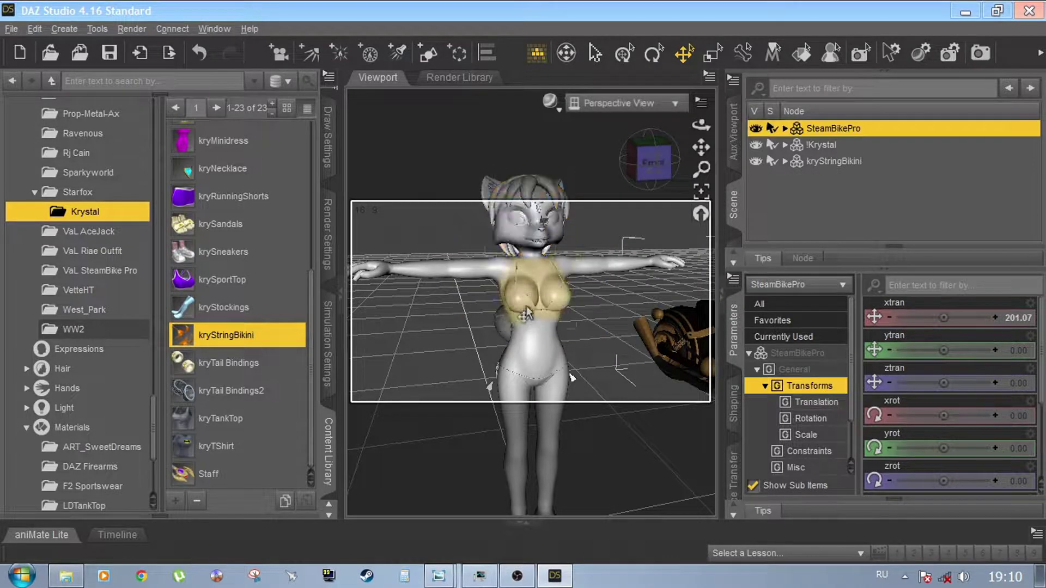
Step: Fit kryStringBikini to the !Krystal figure with Parent To Target enabled
{"action": "right_click", "coordinate": [525, 315]}
{"action": "left_click", "coordinate": [547, 419]}
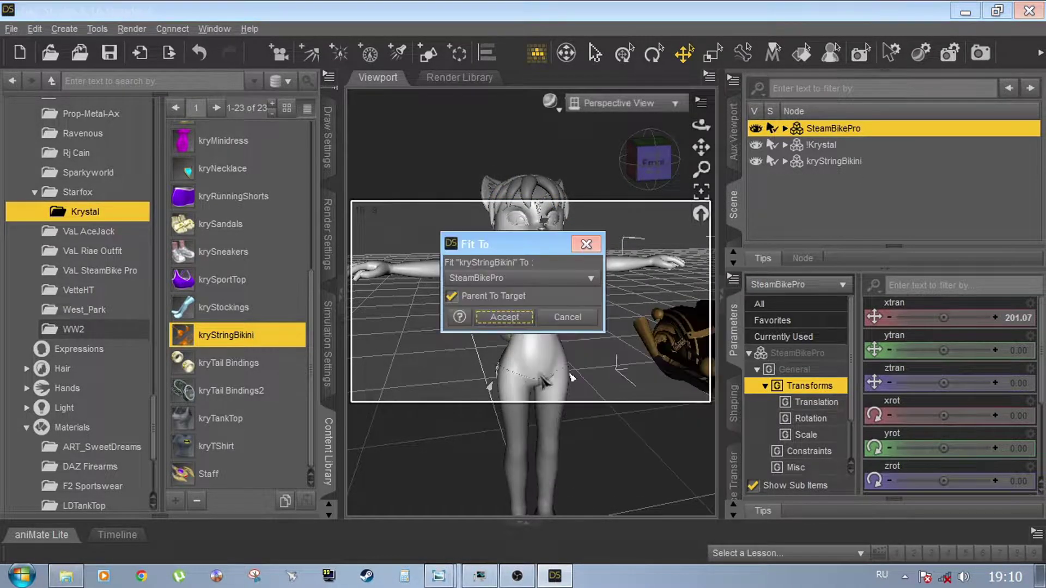
{"action": "left_click", "coordinate": [520, 278]}
{"action": "left_click", "coordinate": [479, 296]}
{"action": "left_click", "coordinate": [507, 317]}
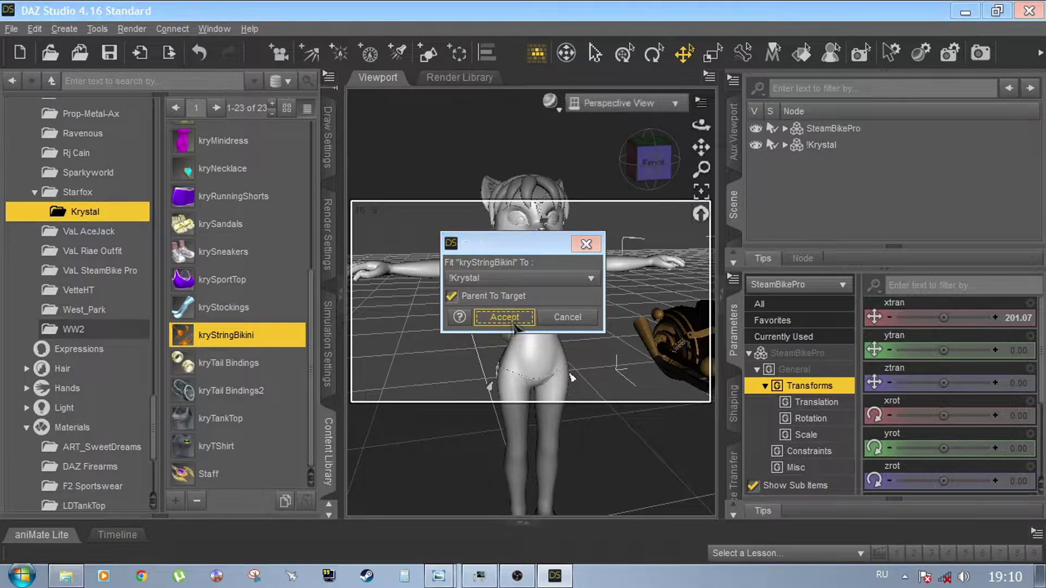
{"action": "left_click", "coordinate": [13, 28]}
{"action": "mouse_move", "coordinate": [231, 33]}
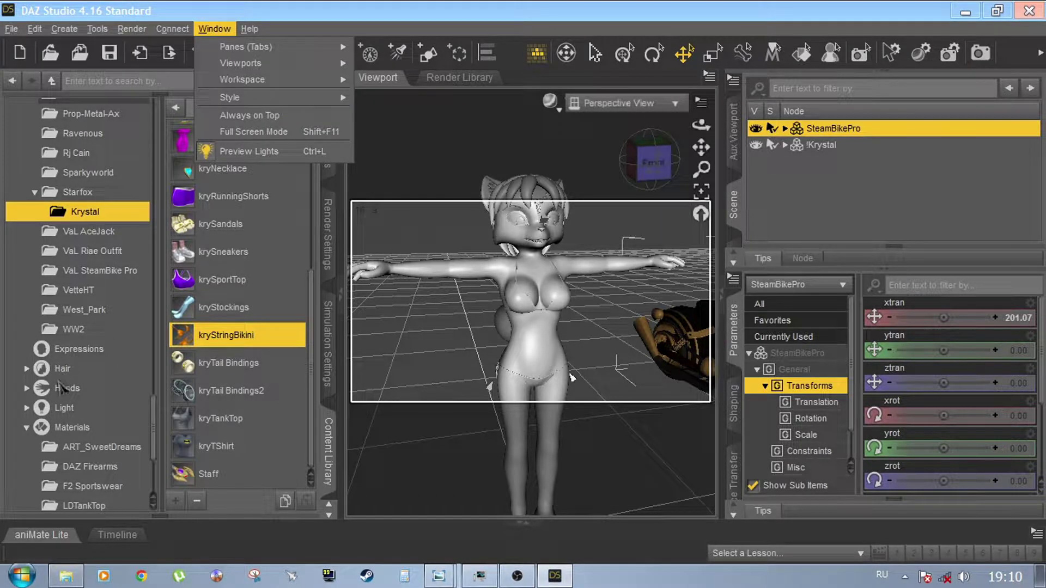
Step: Apply the MAT !Krystal preset from the Starfox materials folder to the !Krystal figure
{"action": "scroll", "coordinate": [76, 436], "scroll_direction": "down", "scroll_amount": 3}
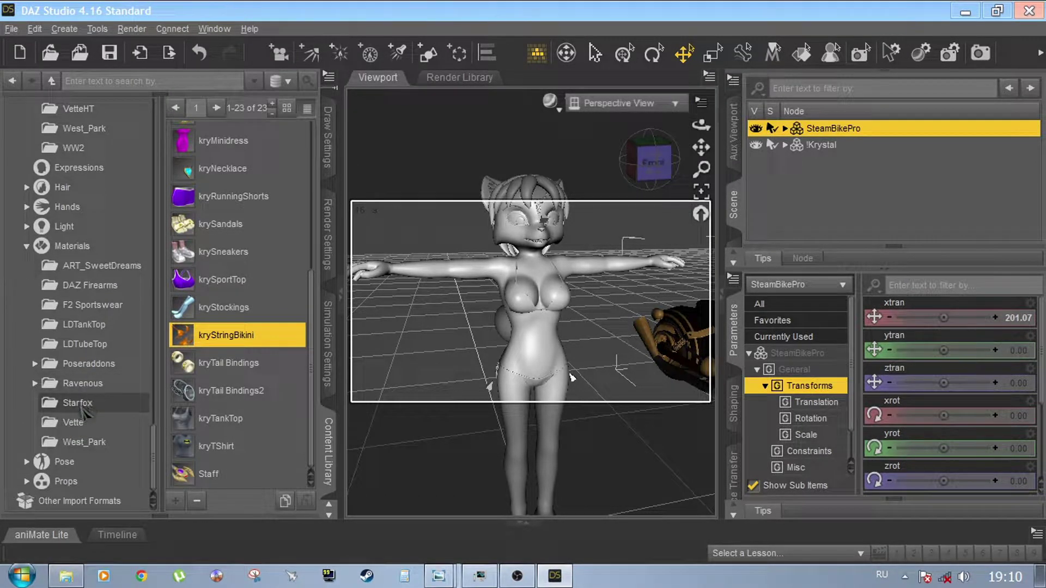
{"action": "left_click", "coordinate": [82, 407]}
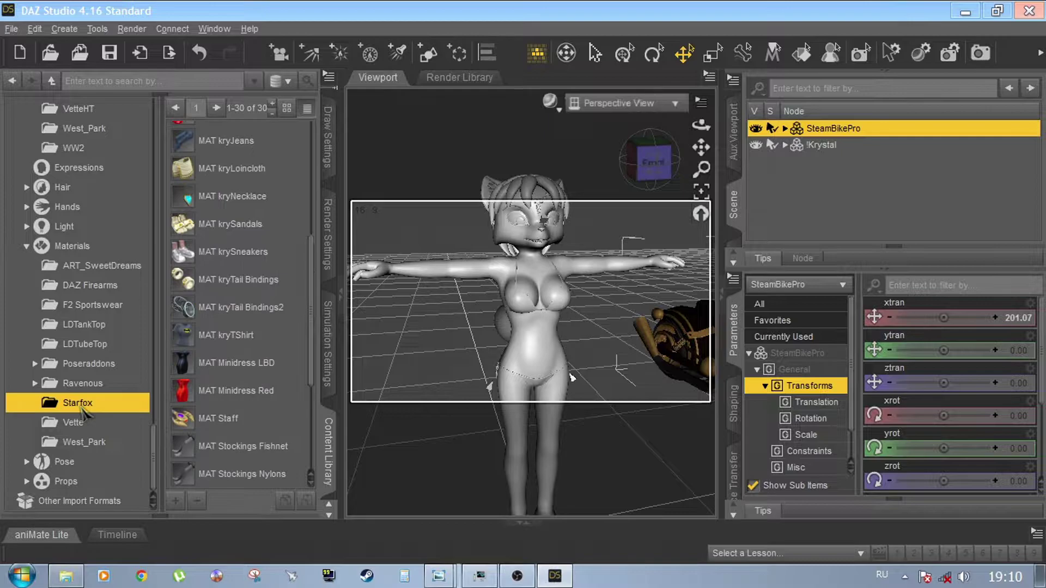
{"action": "left_click", "coordinate": [527, 355]}
{"action": "scroll", "coordinate": [228, 219], "scroll_direction": "up", "scroll_amount": 3}
{"action": "scroll", "coordinate": [229, 220], "scroll_direction": "up", "scroll_amount": 4}
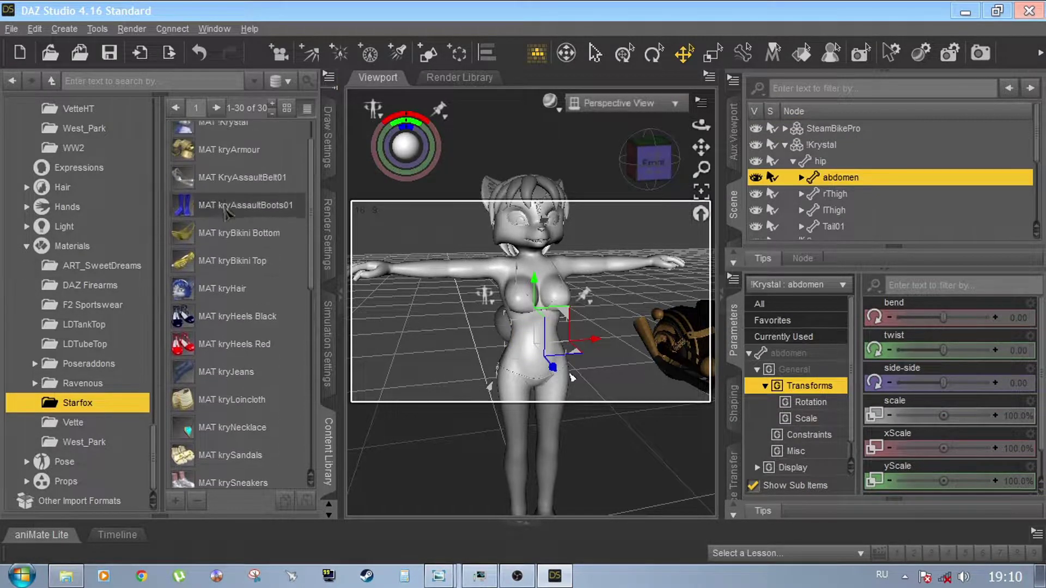
{"action": "double_click", "coordinate": [238, 166]}
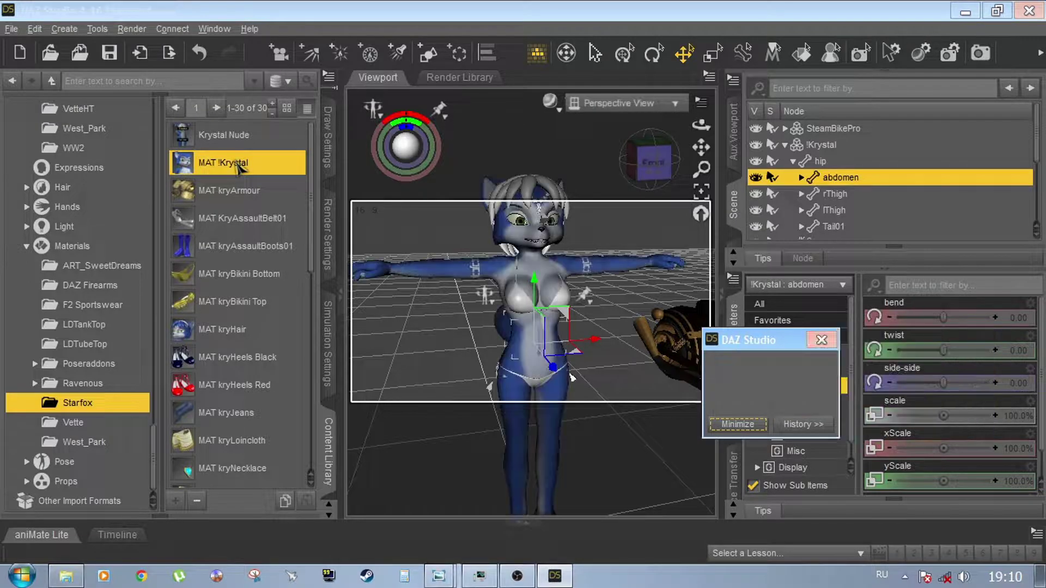
Step: Select the kryHair item on the figure's head and apply the MAT kryHair preset to it
{"action": "left_click", "coordinate": [529, 193]}
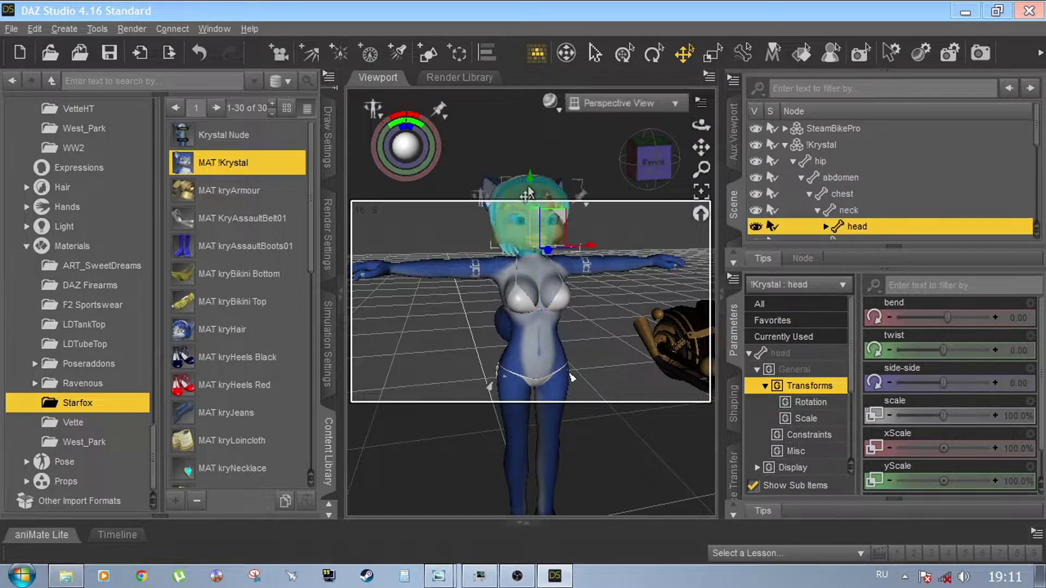
{"action": "double_click", "coordinate": [199, 330]}
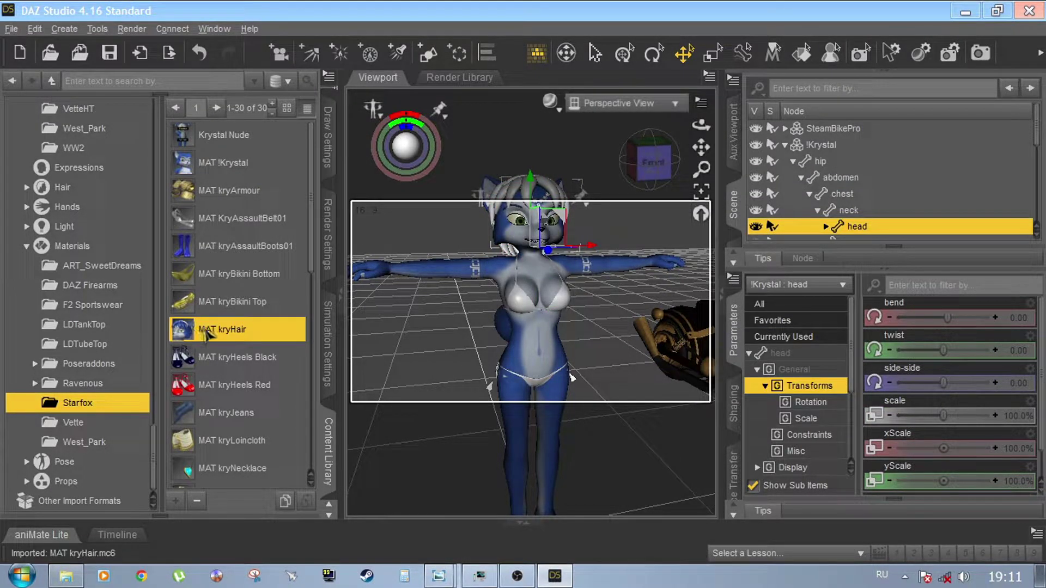
{"action": "right_click", "coordinate": [515, 187]}
{"action": "left_click", "coordinate": [515, 188]}
{"action": "right_click", "coordinate": [516, 187]}
{"action": "left_click", "coordinate": [544, 212]}
{"action": "double_click", "coordinate": [276, 328]}
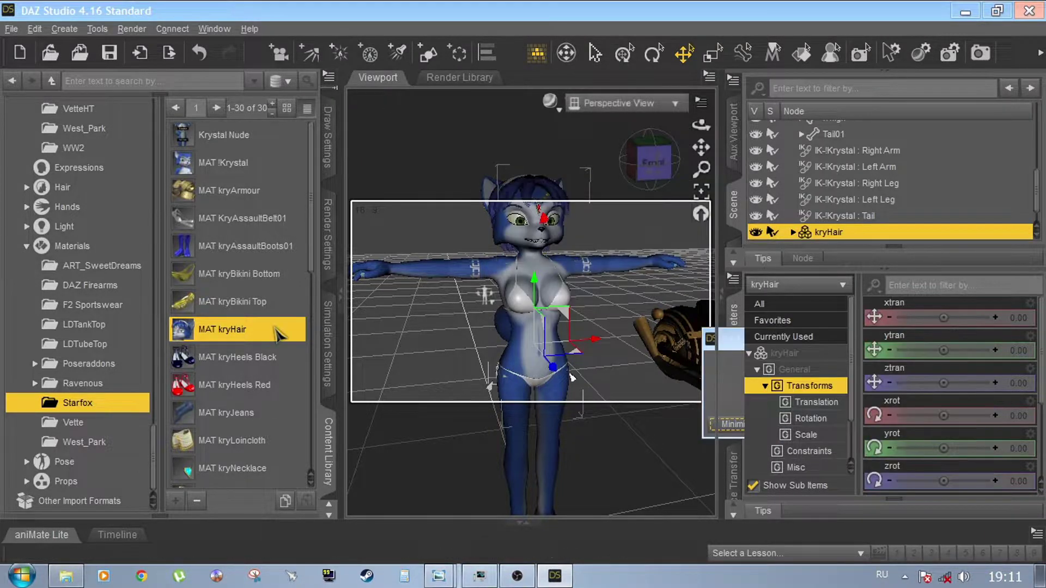
Step: Select the kryStringBikini outfit on the figure and apply the MAT StringBikini Latex preset to it
{"action": "left_click", "coordinate": [523, 308]}
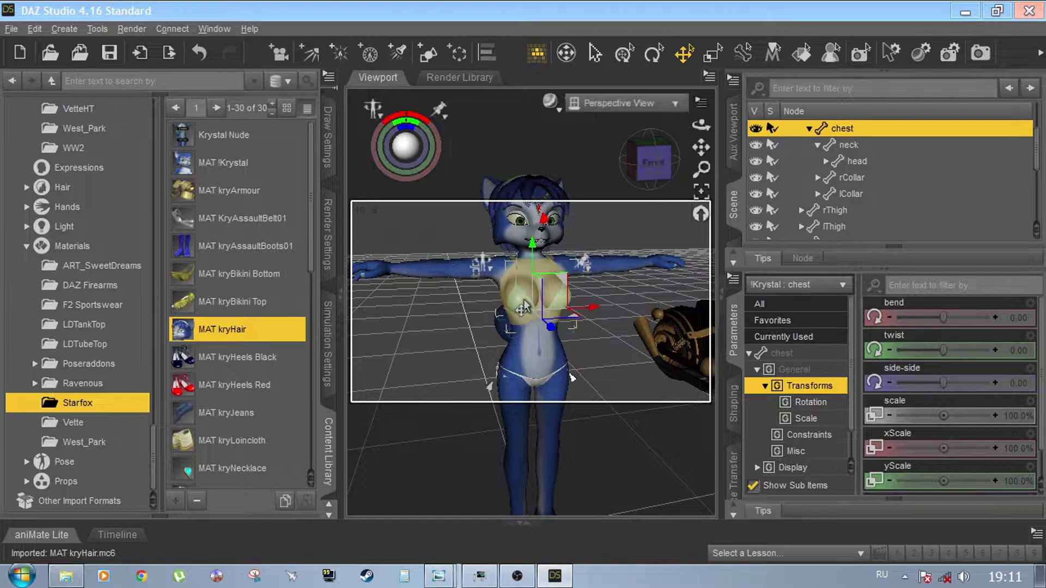
{"action": "scroll", "coordinate": [258, 321], "scroll_direction": "down", "scroll_amount": 6}
{"action": "left_click_drag", "start_coordinate": [245, 391], "coordinate": [520, 311]}
{"action": "right_click", "coordinate": [520, 304]}
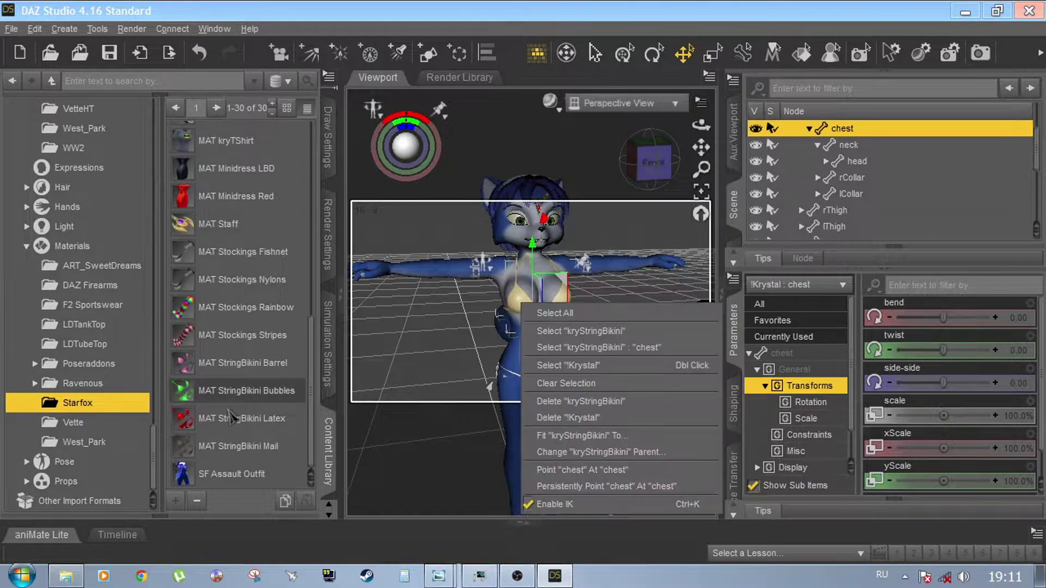
{"action": "left_click", "coordinate": [225, 416]}
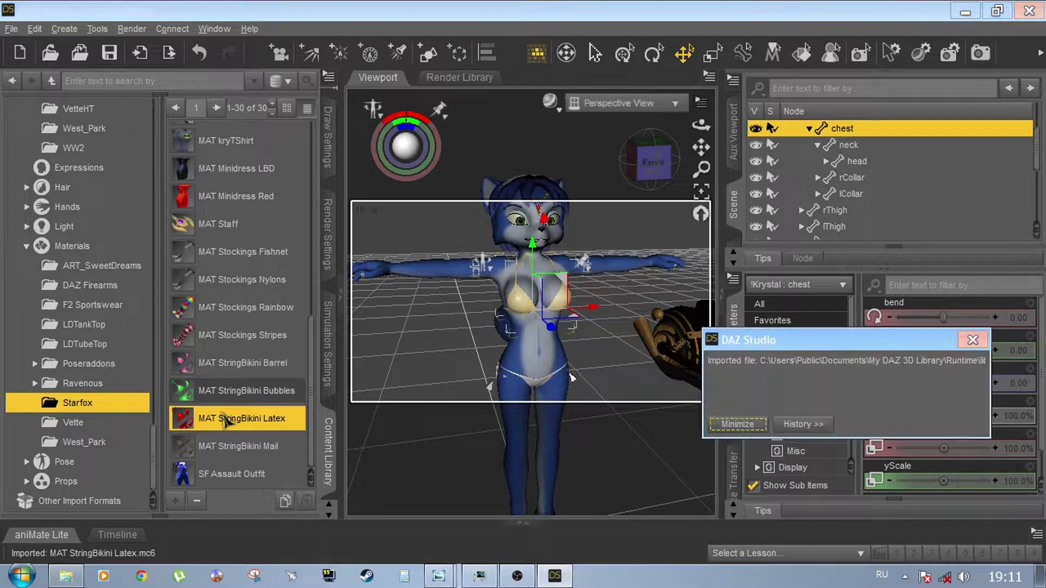
{"action": "left_click", "coordinate": [407, 345]}
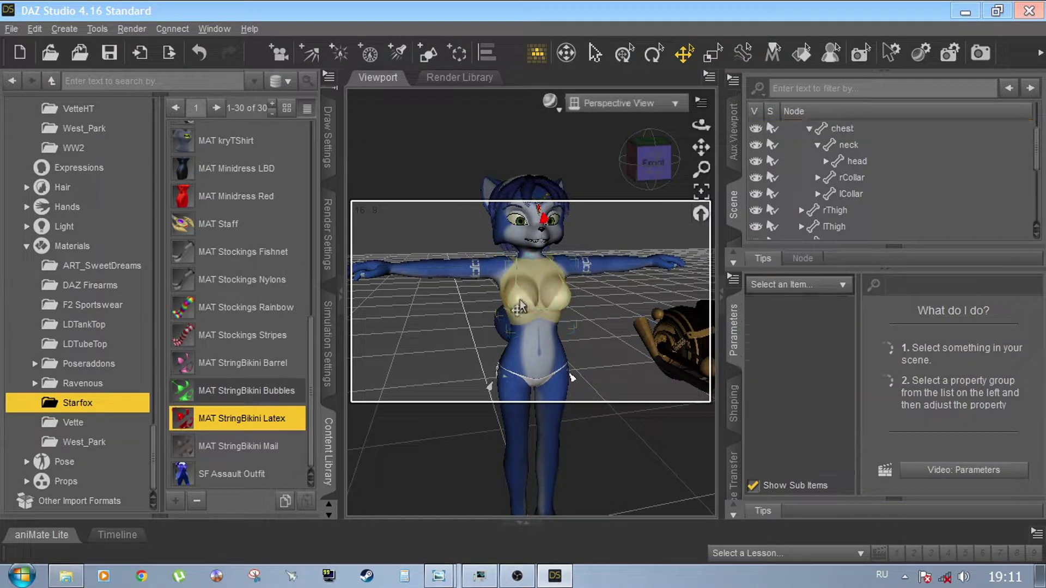
{"action": "right_click", "coordinate": [519, 307]}
{"action": "left_click", "coordinate": [533, 327]}
{"action": "double_click", "coordinate": [236, 429]}
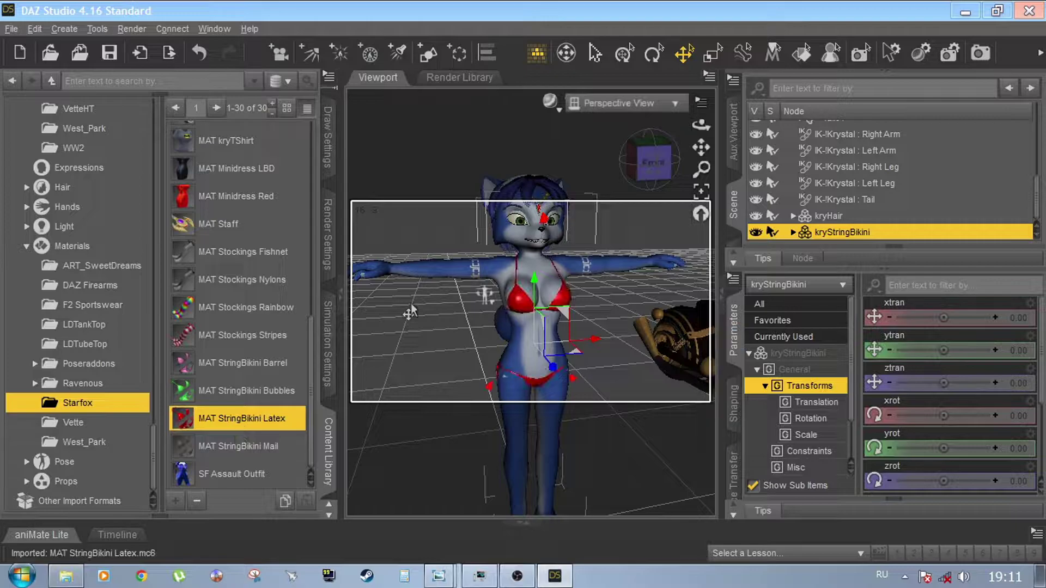
{"action": "left_click", "coordinate": [409, 311]}
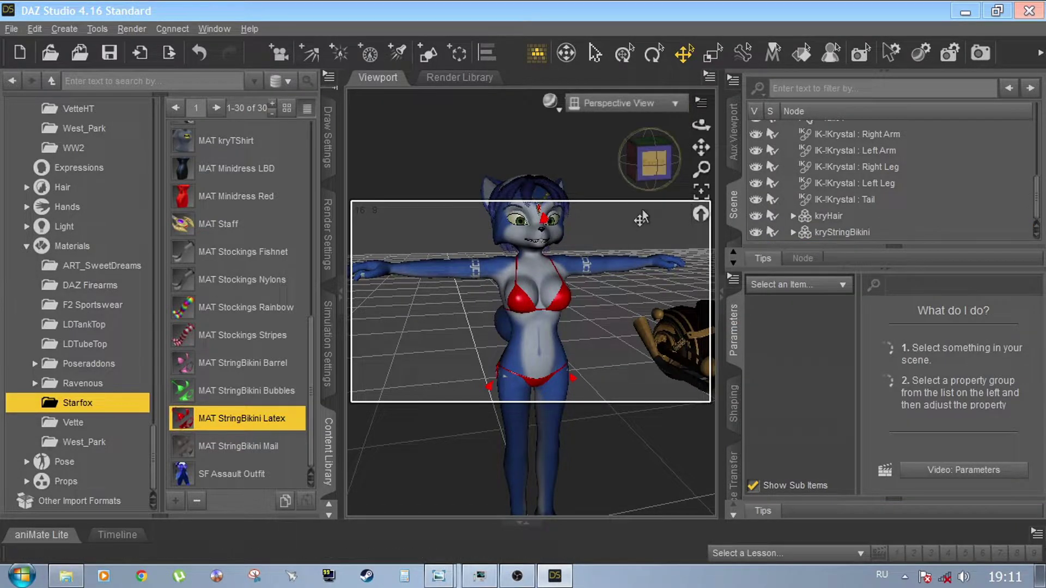
Step: Save the scene as 7.duf in the Scenes folder
{"action": "scroll", "coordinate": [641, 215], "scroll_direction": "down", "scroll_amount": 3}
{"action": "scroll", "coordinate": [642, 217], "scroll_direction": "down", "scroll_amount": 2}
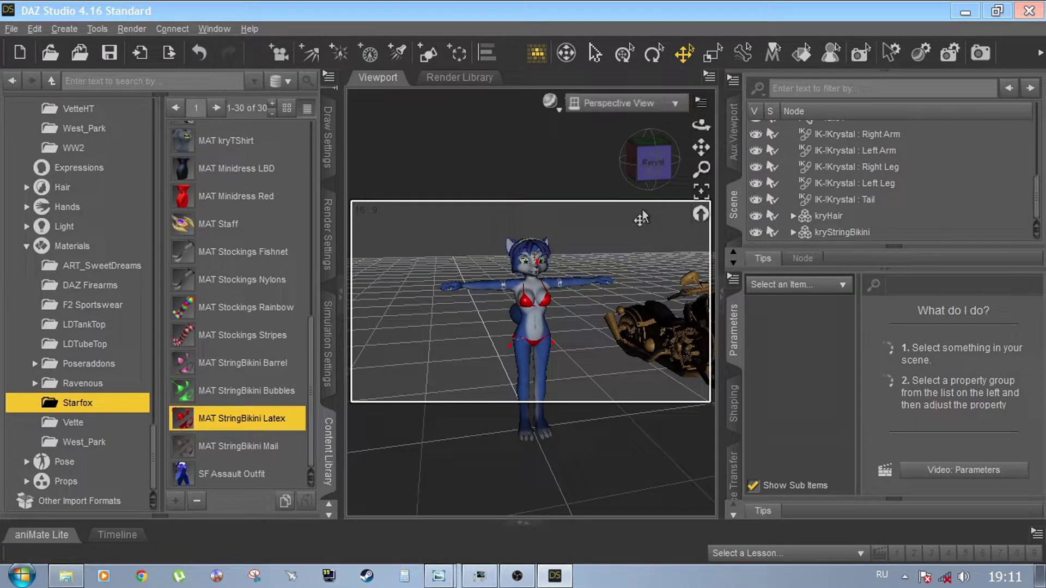
{"action": "scroll", "coordinate": [641, 218], "scroll_direction": "up", "scroll_amount": 1}
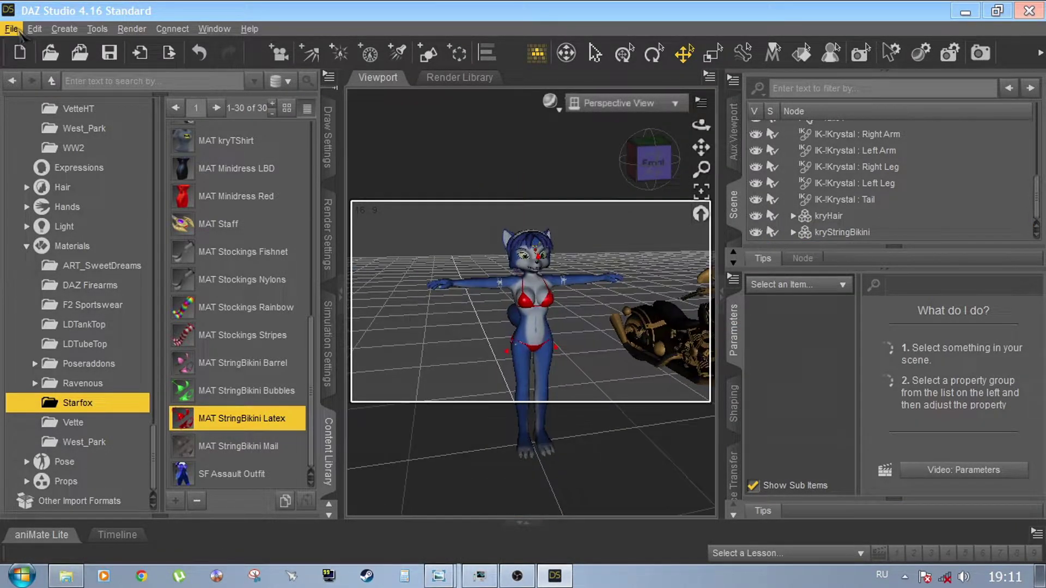
{"action": "left_click", "coordinate": [11, 28]}
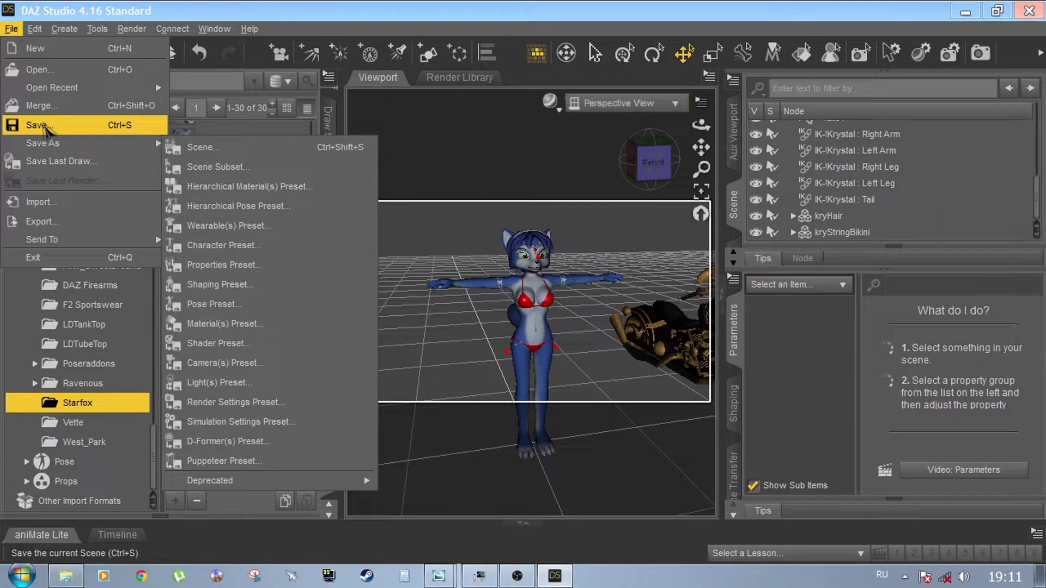
{"action": "left_click", "coordinate": [46, 126]}
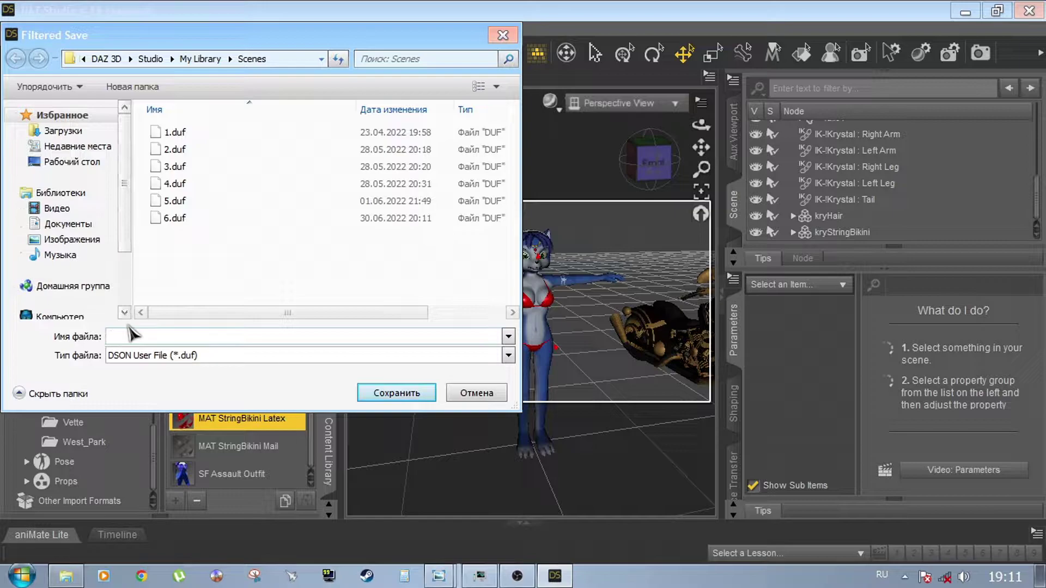
{"action": "left_click", "coordinate": [393, 401]}
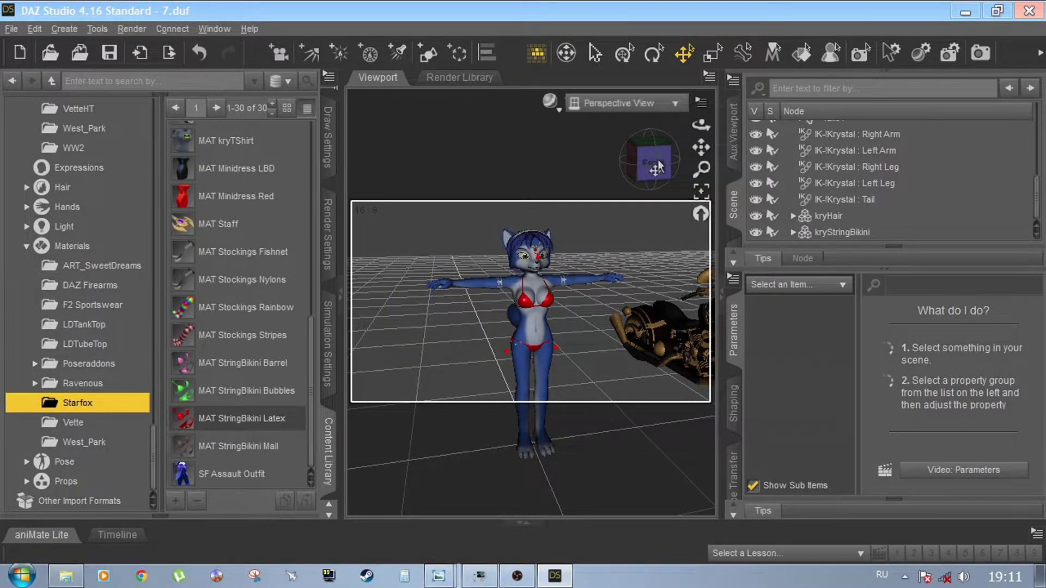
Step: Create a new camera named Camera for the scene with the Krystal figure and the motorcycle
{"action": "left_click_drag", "start_coordinate": [654, 163], "coordinate": [631, 150]}
{"action": "scroll", "coordinate": [632, 253], "scroll_direction": "down", "scroll_amount": 2}
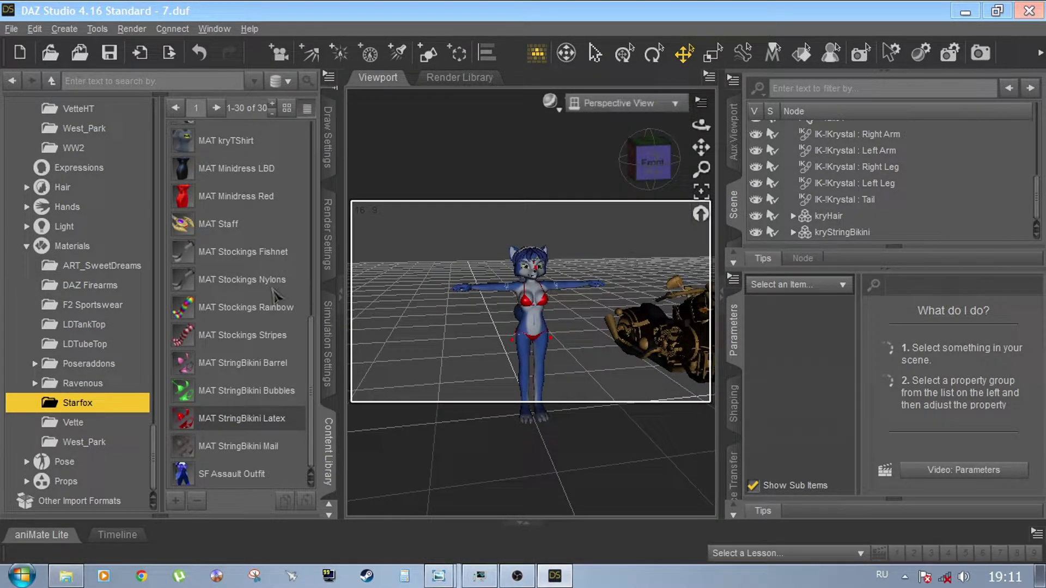
{"action": "left_click", "coordinate": [339, 299]}
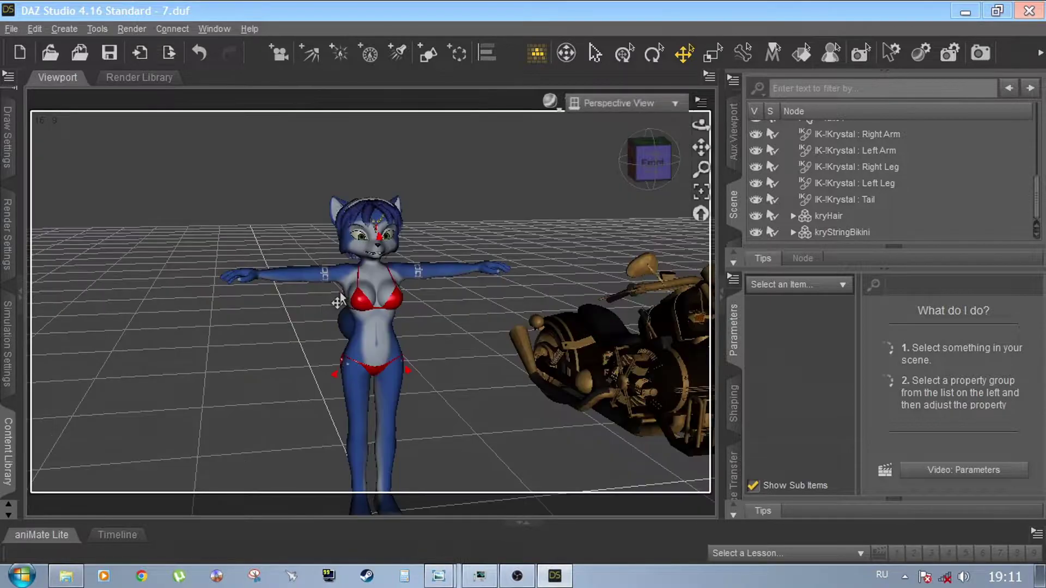
{"action": "scroll", "coordinate": [454, 322], "scroll_direction": "up", "scroll_amount": 2}
{"action": "scroll", "coordinate": [457, 320], "scroll_direction": "down", "scroll_amount": 1}
{"action": "scroll", "coordinate": [457, 320], "scroll_direction": "down", "scroll_amount": 4}
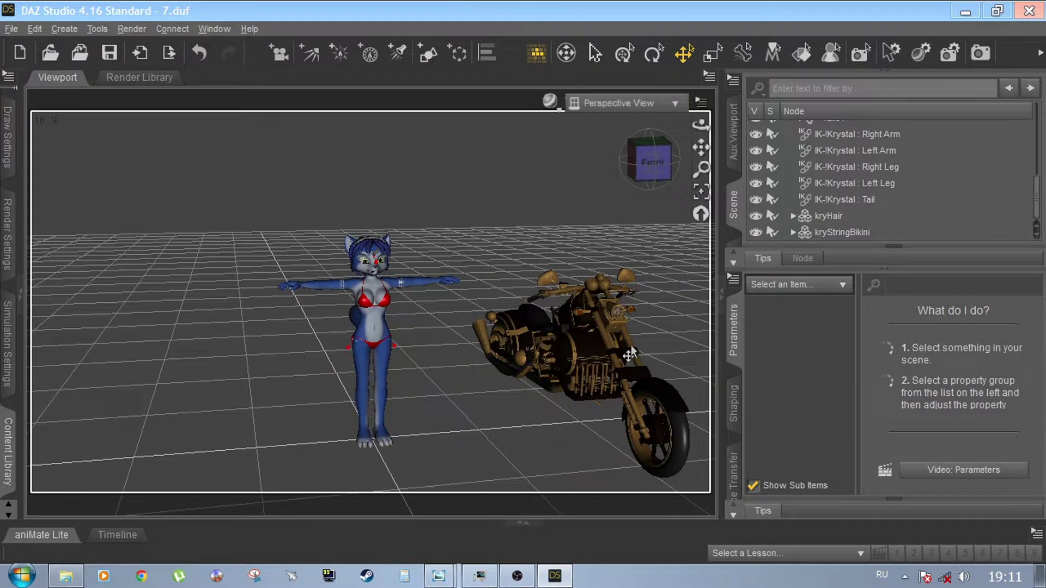
{"action": "left_click", "coordinate": [278, 53]}
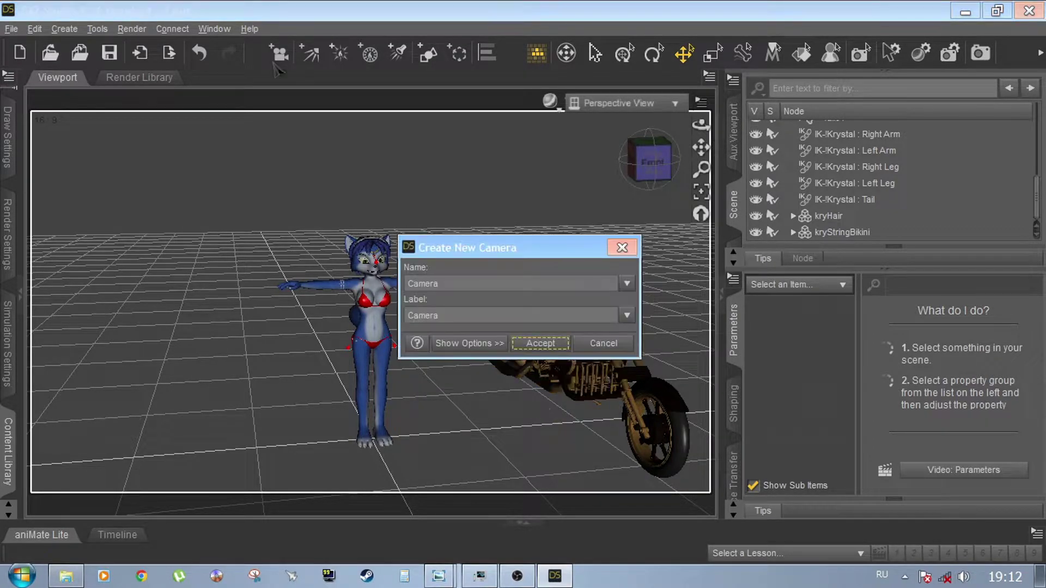
{"action": "left_click", "coordinate": [532, 344]}
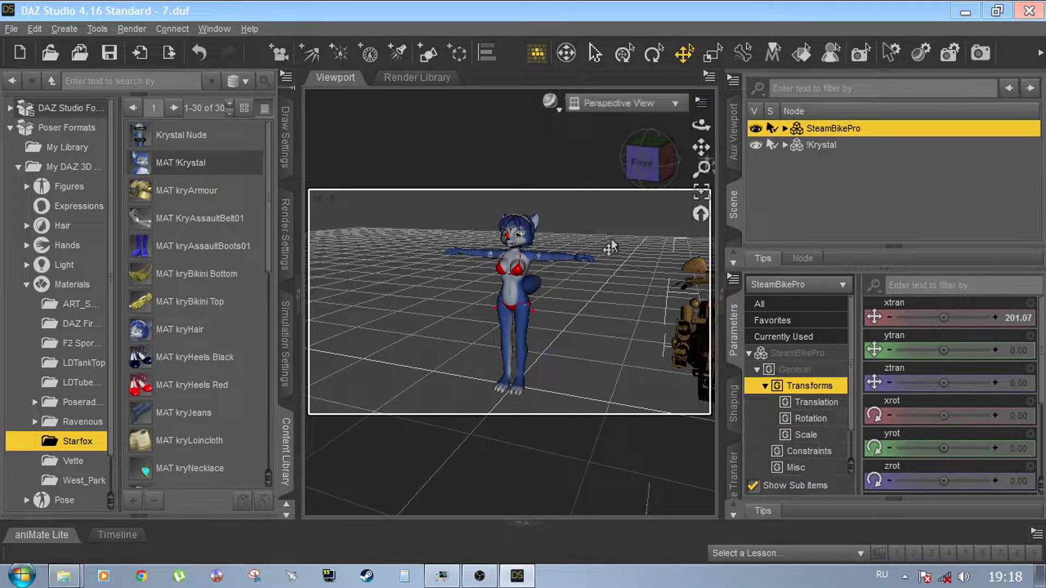
Step: Rotate the motorcycle's Chasis to about 141.8 on Y and move it toward Krystal, to about -62 on X and 78.2 on Z
{"action": "left_click_drag", "start_coordinate": [703, 151], "coordinate": [646, 132]}
{"action": "left_click", "coordinate": [666, 333]}
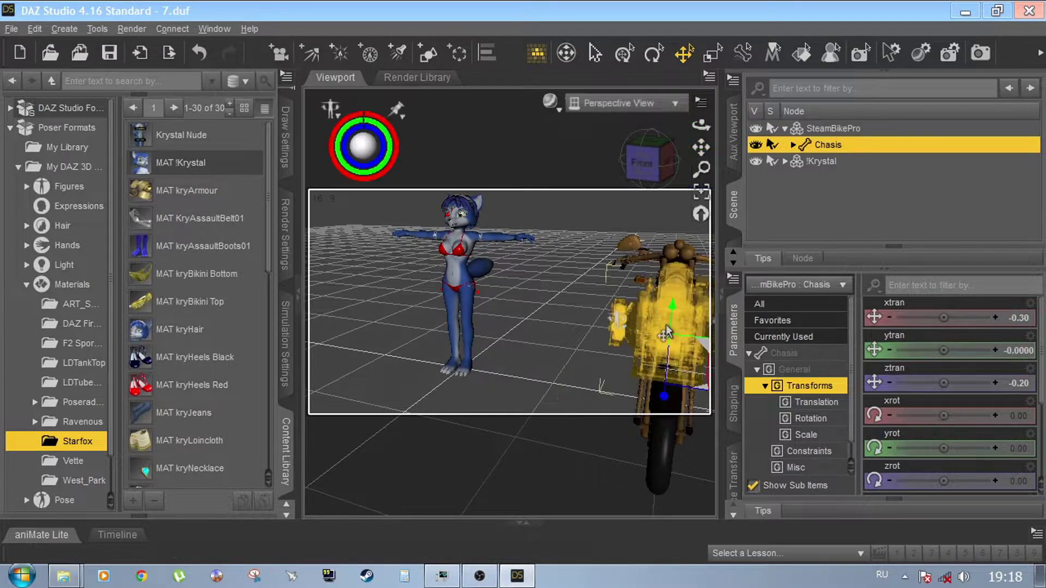
{"action": "left_click", "coordinate": [653, 53]}
{"action": "left_click_drag", "start_coordinate": [637, 383], "coordinate": [569, 363]}
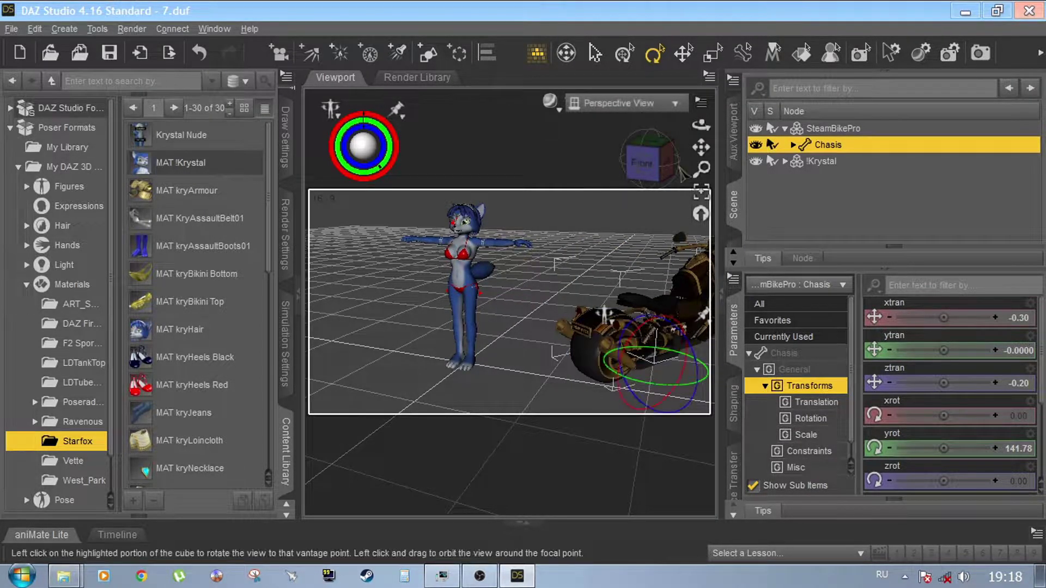
{"action": "left_click", "coordinate": [625, 53]}
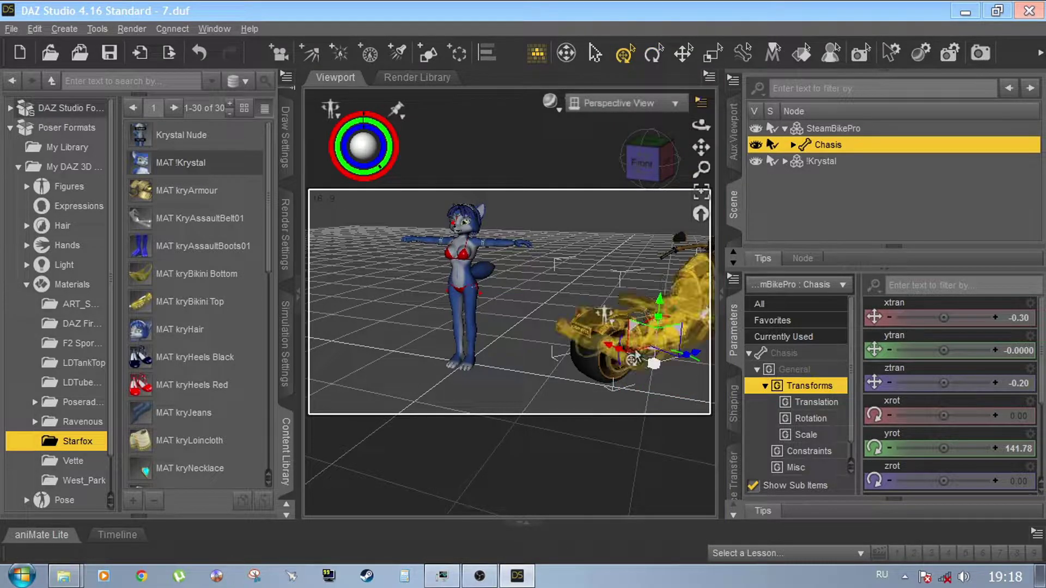
{"action": "left_click_drag", "start_coordinate": [695, 359], "coordinate": [637, 373]}
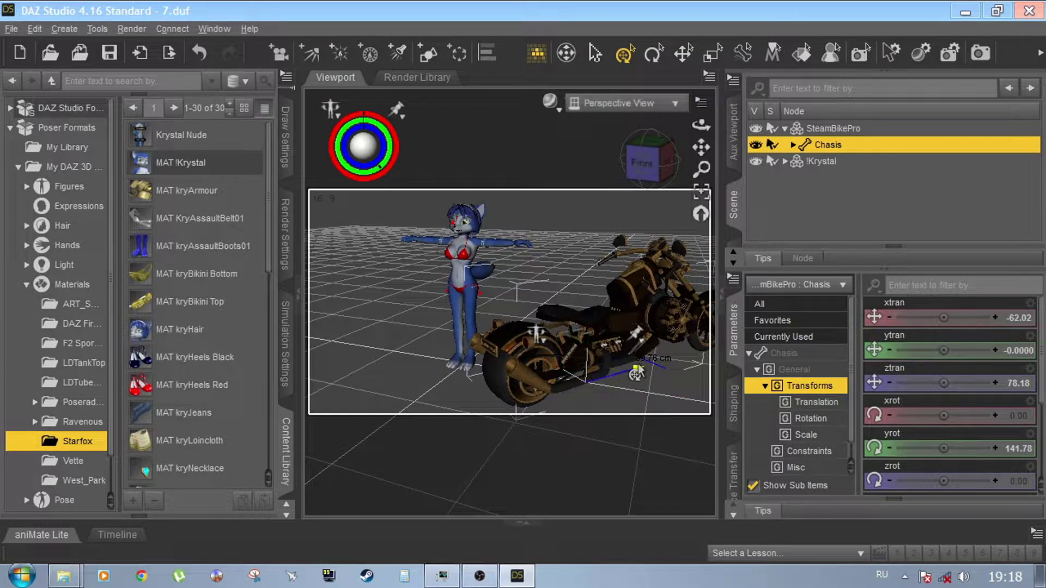
{"action": "left_click_drag", "start_coordinate": [701, 148], "coordinate": [689, 143]}
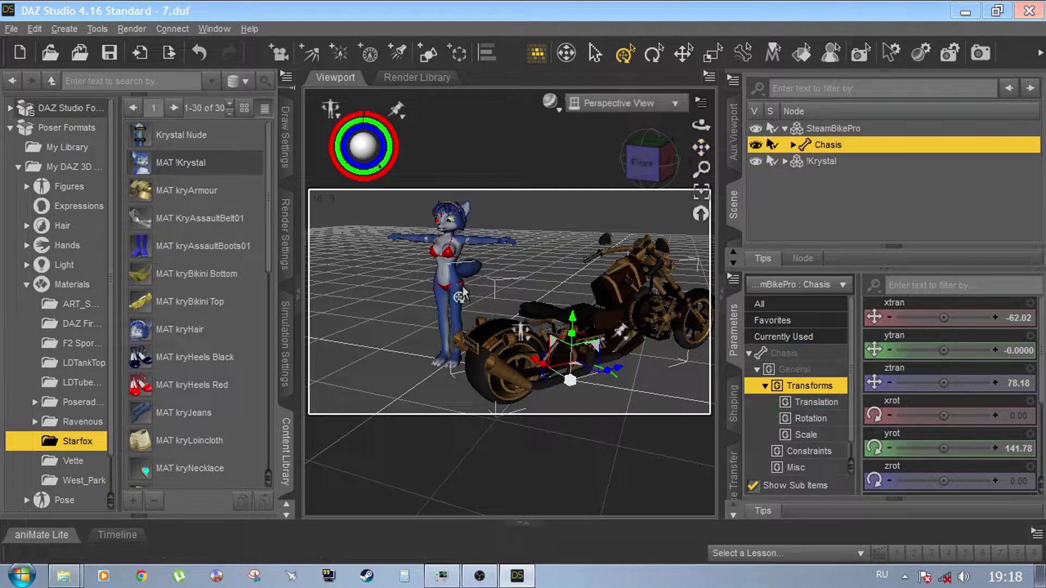
{"action": "left_click", "coordinate": [448, 279]}
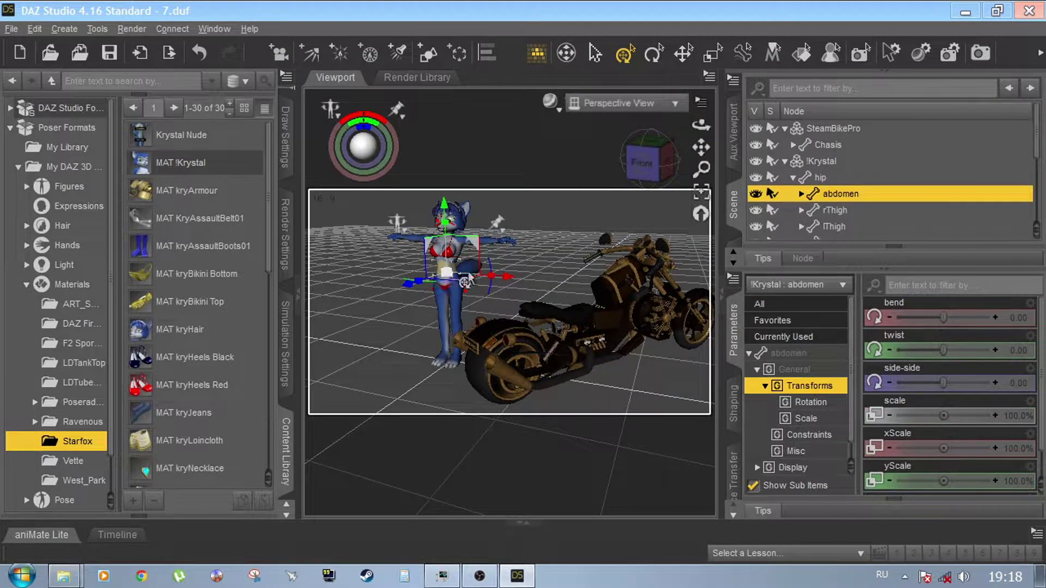
{"action": "left_click_drag", "start_coordinate": [514, 286], "coordinate": [657, 291]}
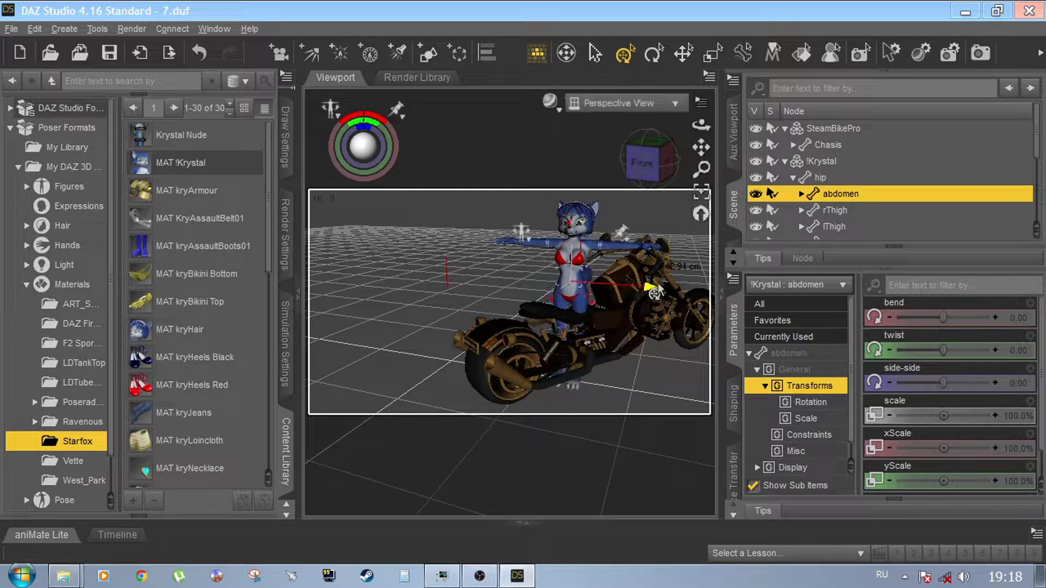
{"action": "left_click", "coordinate": [654, 53]}
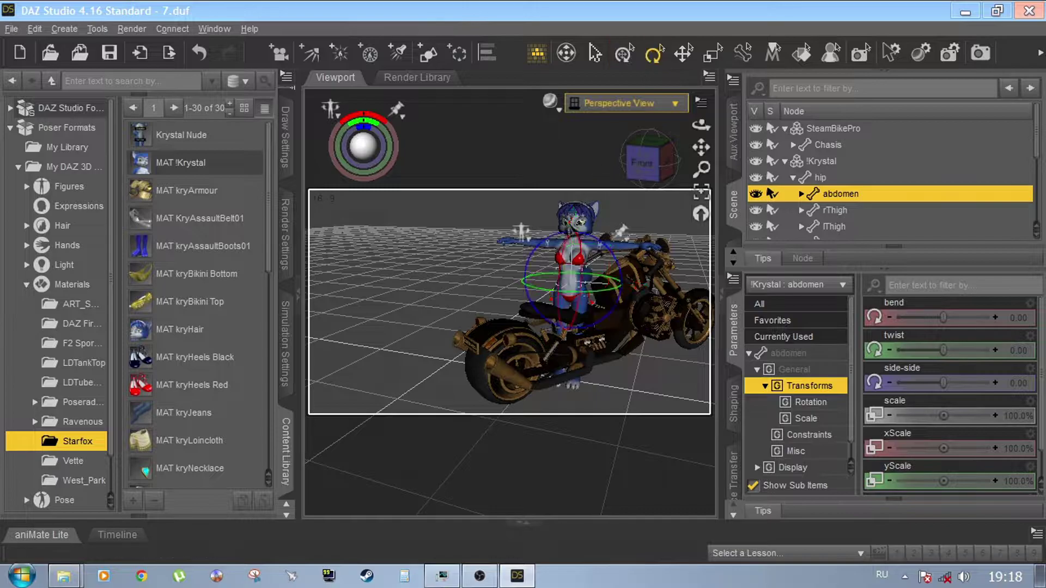
{"action": "left_click_drag", "start_coordinate": [590, 301], "coordinate": [614, 306]}
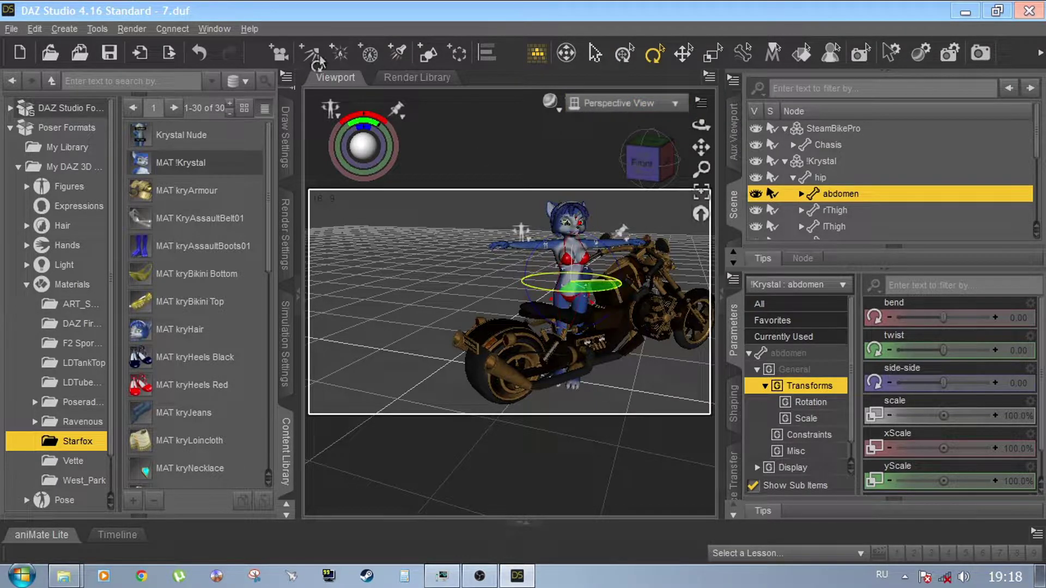
{"action": "left_click", "coordinate": [199, 52]}
{"action": "left_click", "coordinate": [591, 273]}
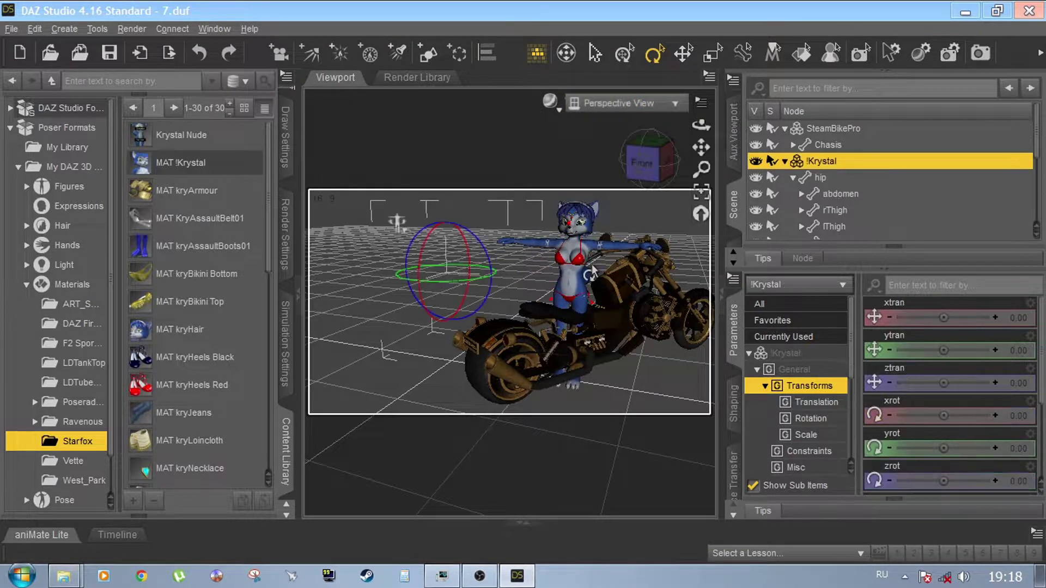
{"action": "left_click", "coordinate": [201, 58]}
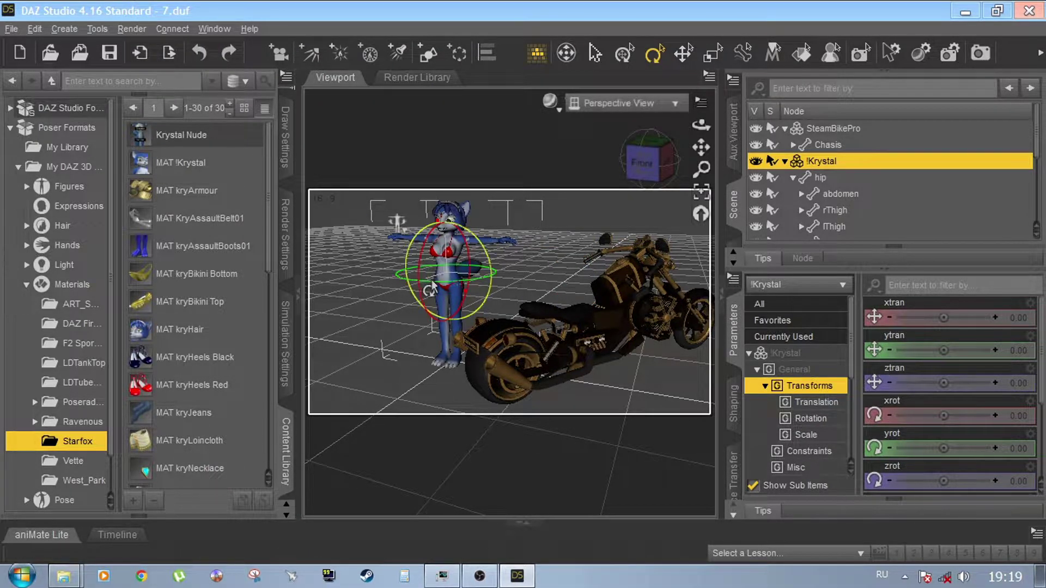
Step: Rotate the whole !Krystal figure to about 146.8 on Y and move it onto the motorcycle, to about 158.1 on X and -29.1 on Z
{"action": "left_click_drag", "start_coordinate": [459, 282], "coordinate": [497, 276]}
{"action": "left_click", "coordinate": [625, 54]}
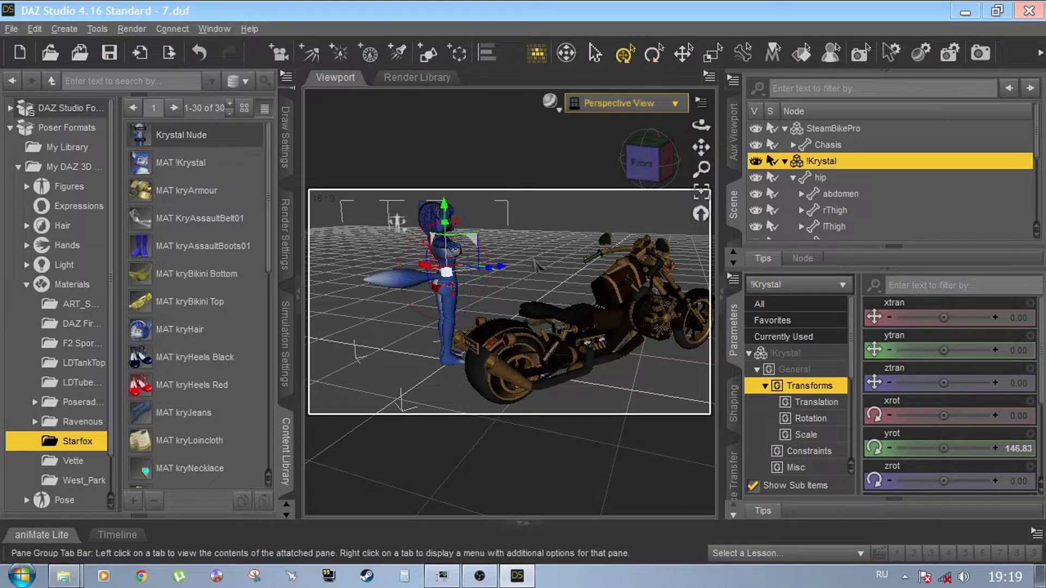
{"action": "left_click_drag", "start_coordinate": [422, 266], "coordinate": [503, 302]}
{"action": "left_click_drag", "start_coordinate": [567, 295], "coordinate": [633, 278]}
Step: Shift the !Krystal figure toward the motorcycle's seat, to about 144 on X and -7.6 on Z
{"action": "left_click", "coordinate": [663, 164]}
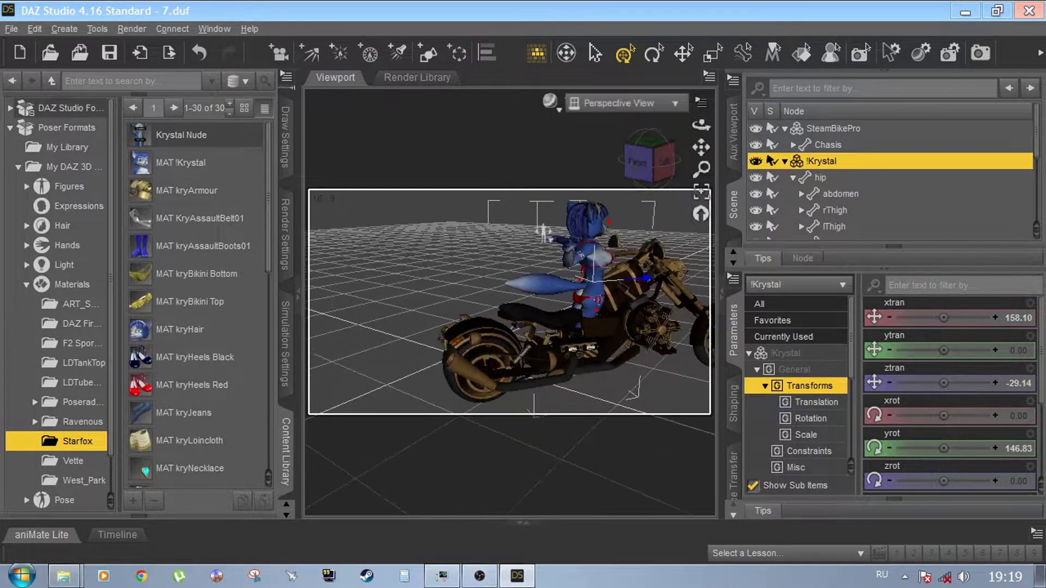
{"action": "mouse_move", "coordinate": [652, 162]}
{"action": "left_mouse_down"}
{"action": "mouse_move", "coordinate": [693, 168]}
{"action": "mouse_move", "coordinate": [670, 165]}
{"action": "left_mouse_up"}
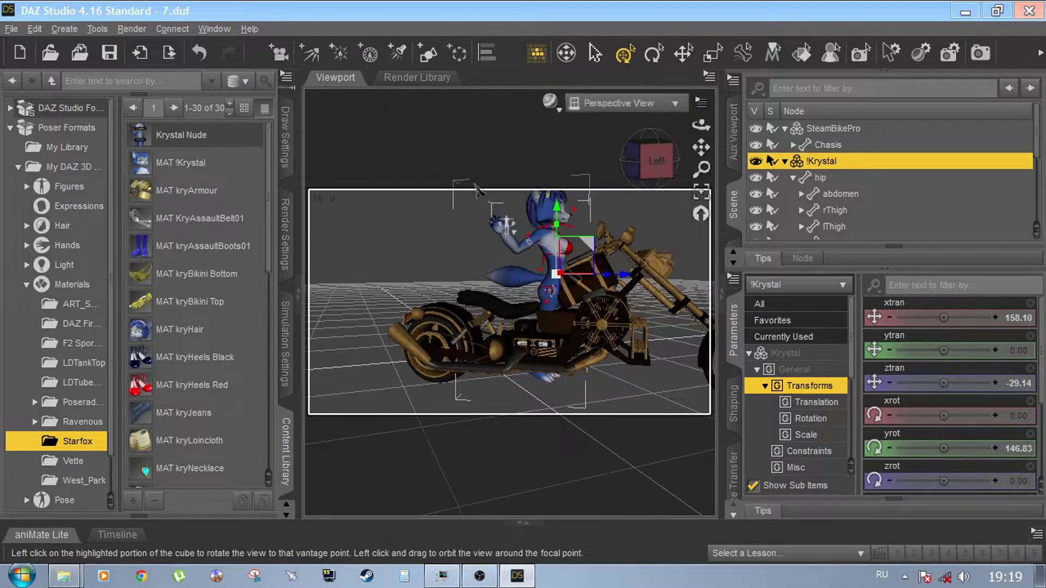
{"action": "left_click_drag", "start_coordinate": [622, 279], "coordinate": [592, 279]}
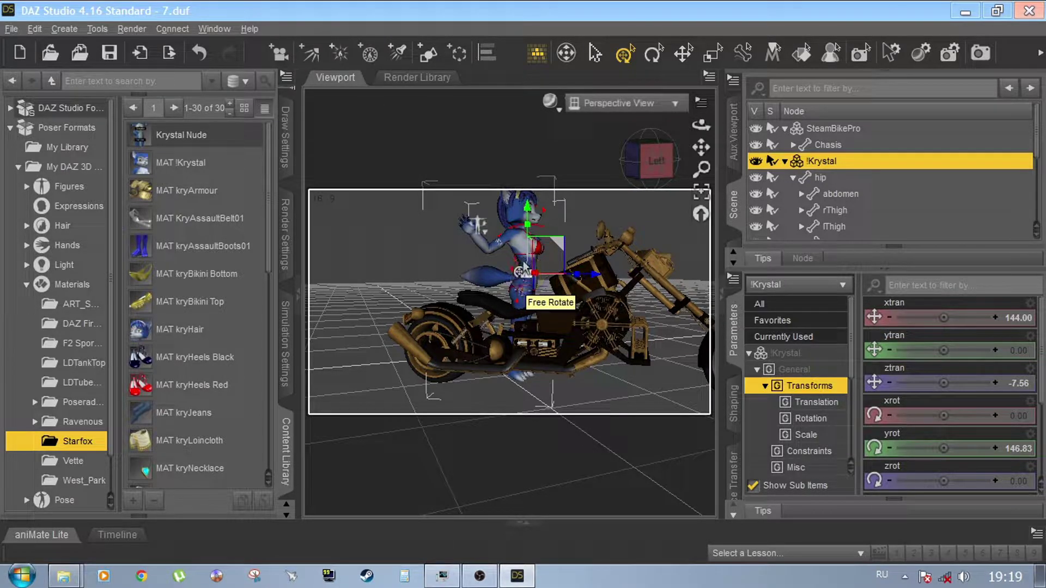
Step: Arch Krystal's torso by bending the abdomen to about -23.2 and the chest to about -11.9
{"action": "scroll", "coordinate": [524, 273], "scroll_direction": "down", "scroll_amount": 2}
{"action": "scroll", "coordinate": [524, 272], "scroll_direction": "up", "scroll_amount": 5}
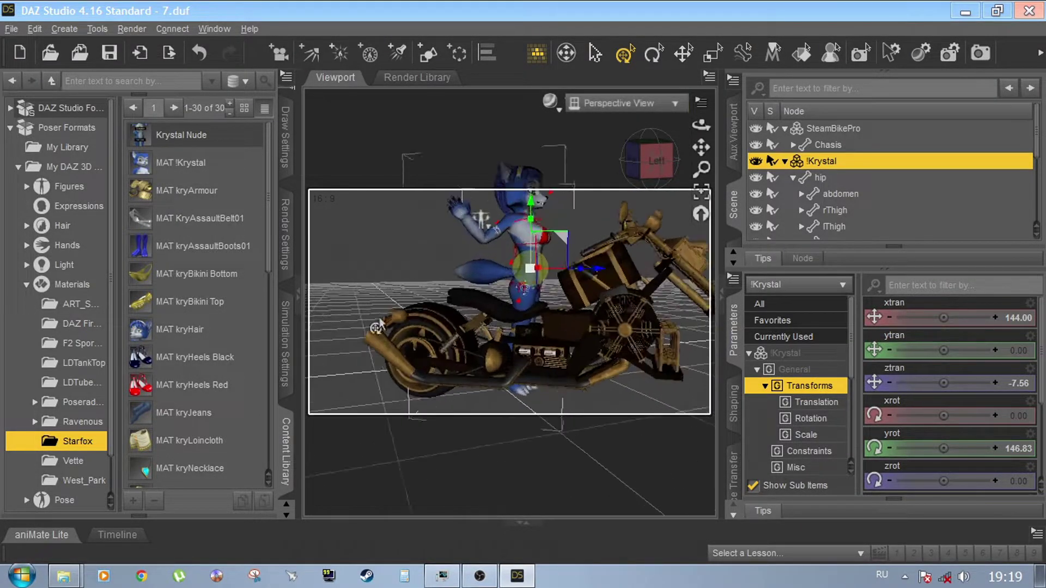
{"action": "left_click", "coordinate": [299, 300]}
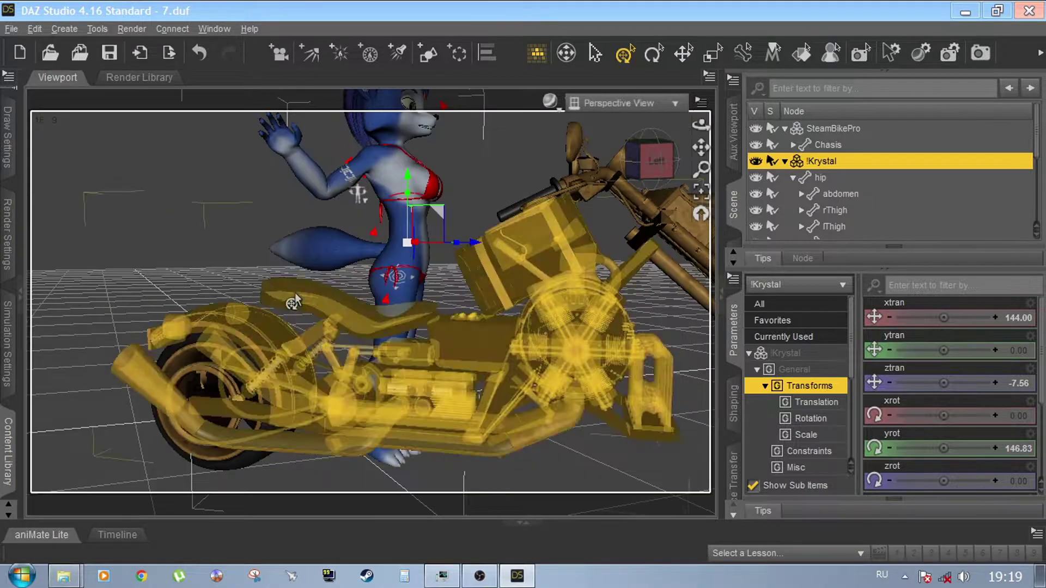
{"action": "left_click", "coordinate": [396, 233]}
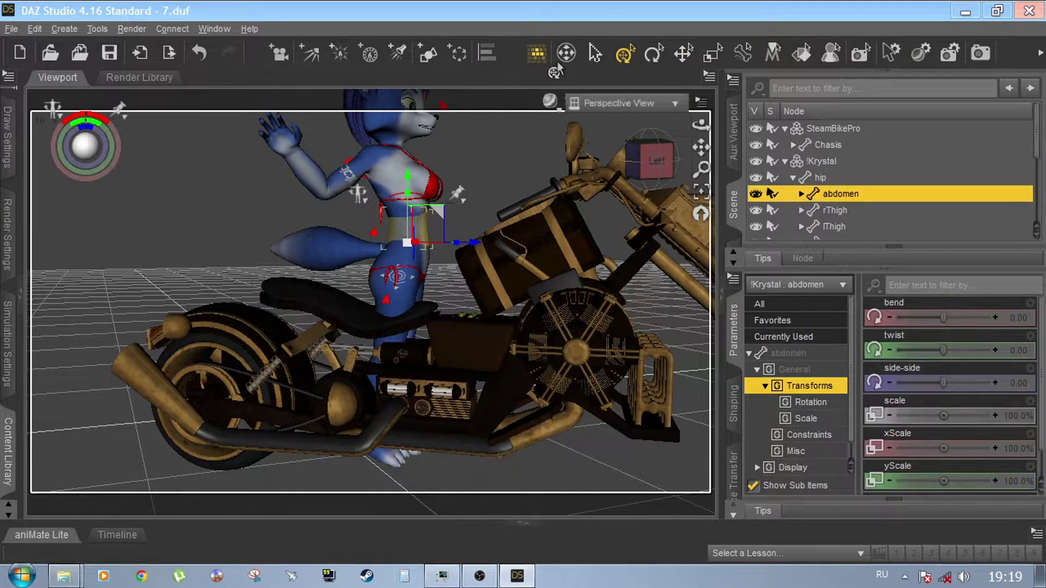
{"action": "left_click", "coordinate": [653, 53]}
{"action": "left_click_drag", "start_coordinate": [385, 205], "coordinate": [376, 210]}
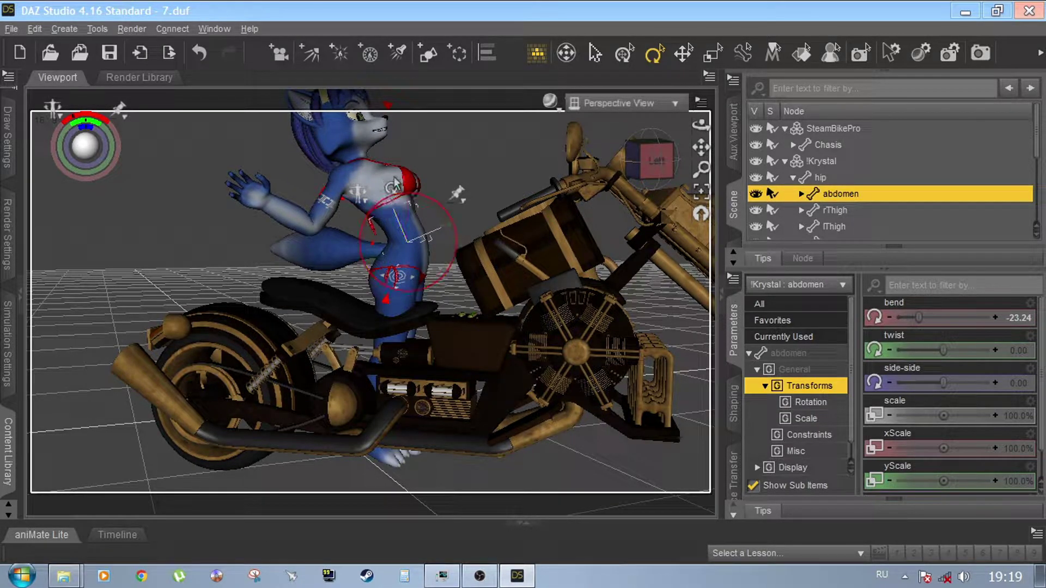
{"action": "left_click", "coordinate": [366, 190]}
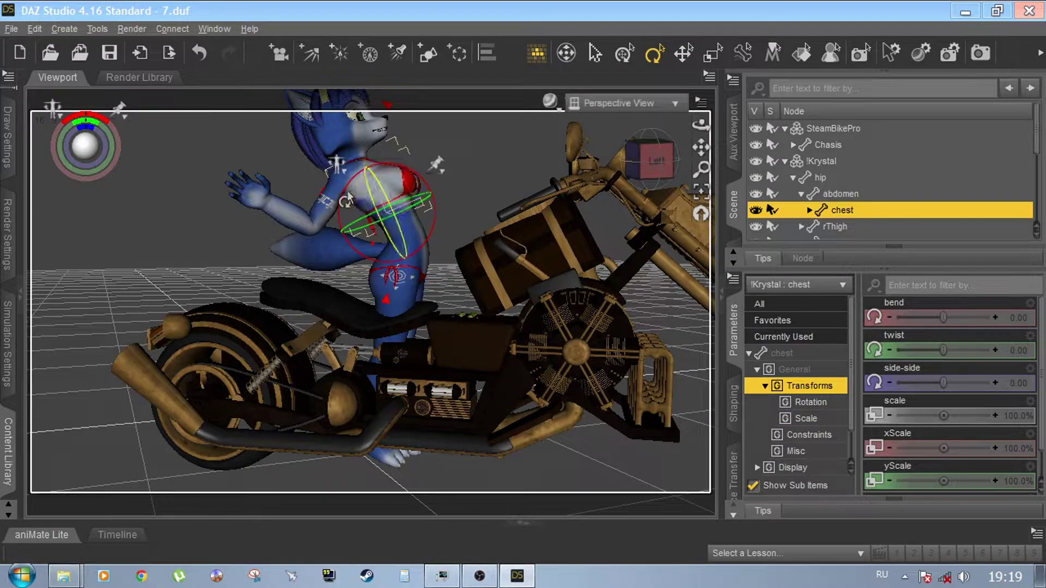
{"action": "left_click_drag", "start_coordinate": [343, 201], "coordinate": [341, 204]}
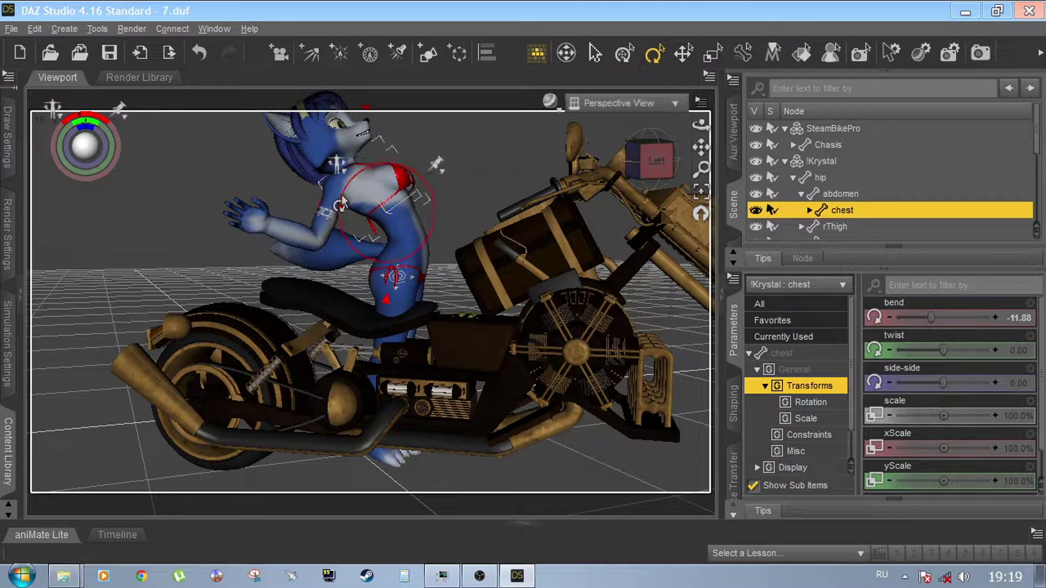
Step: Raise Krystal's right thigh forward to a bend of about -56.5, twist of -14.1 and side-side of 5.2
{"action": "left_click", "coordinate": [394, 311]}
{"action": "left_click_drag", "start_coordinate": [422, 321], "coordinate": [431, 277]}
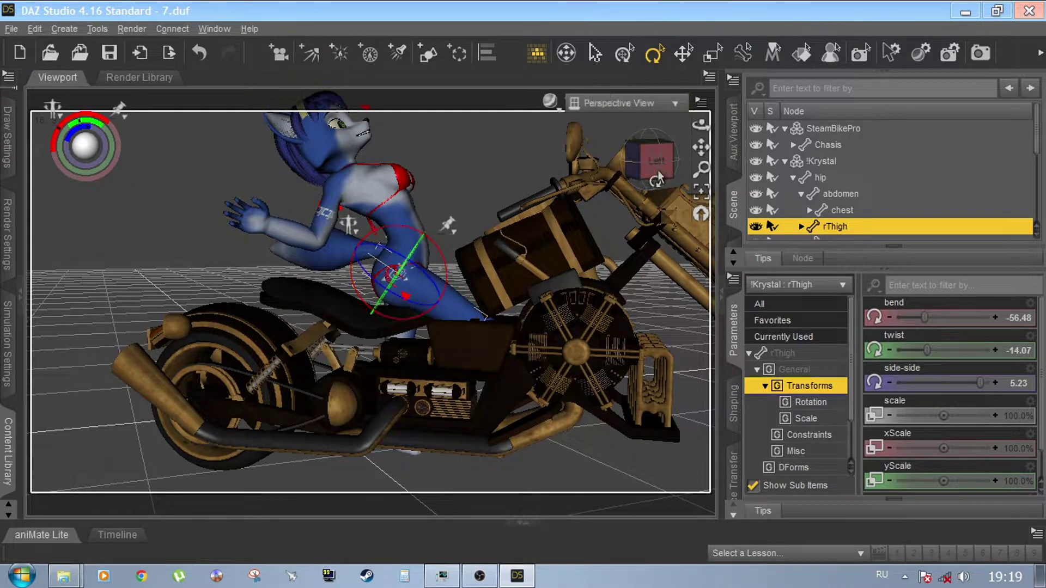
Step: Move the whole !Krystal figure sideways across the motorcycle to about 175.5 on X and 13 on Z
{"action": "left_click_drag", "start_coordinate": [657, 160], "coordinate": [646, 164]}
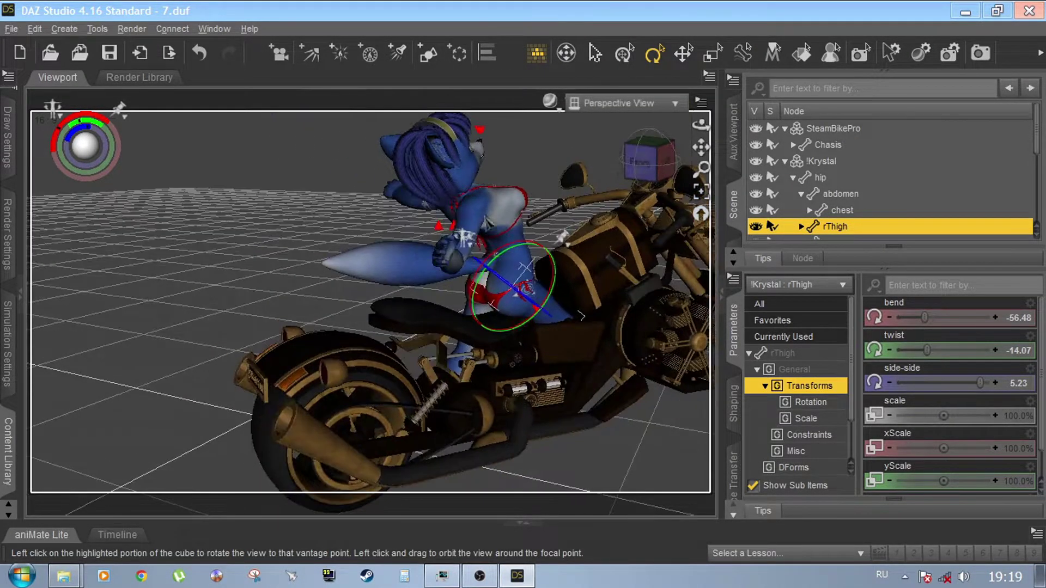
{"action": "left_click", "coordinate": [513, 246]}
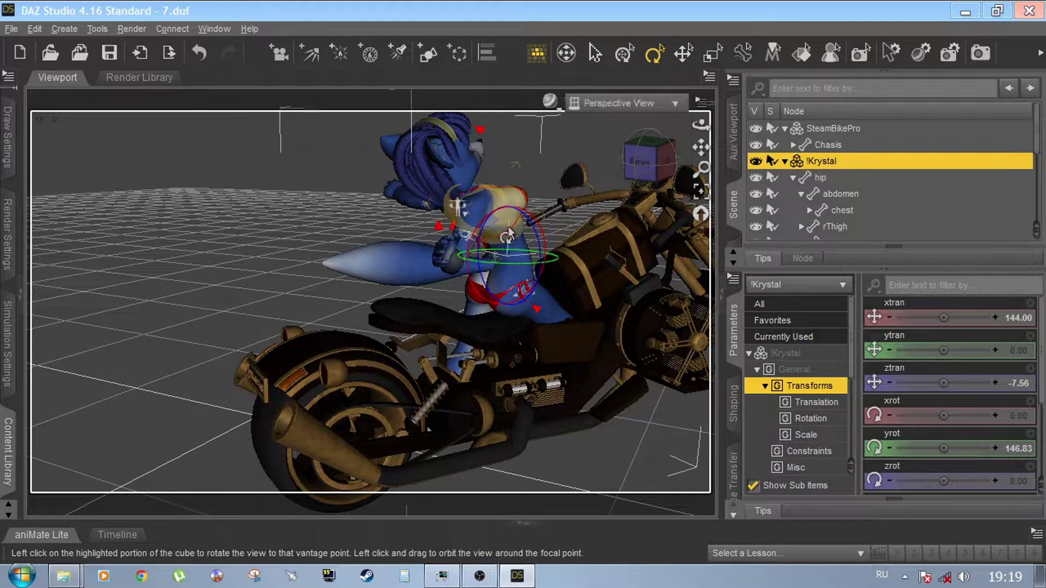
{"action": "left_click", "coordinate": [625, 53]}
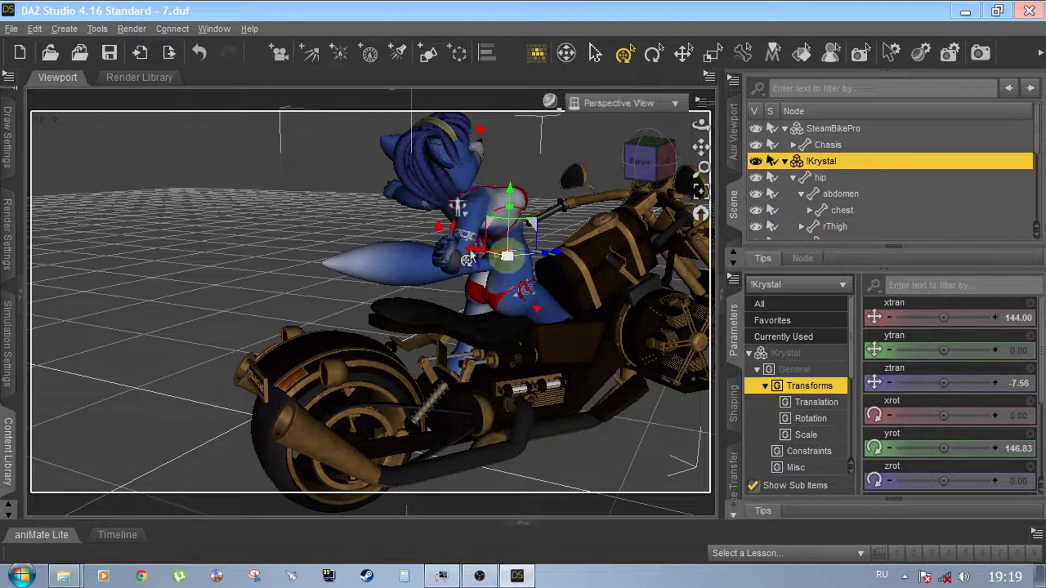
{"action": "left_click_drag", "start_coordinate": [471, 271], "coordinate": [519, 259]}
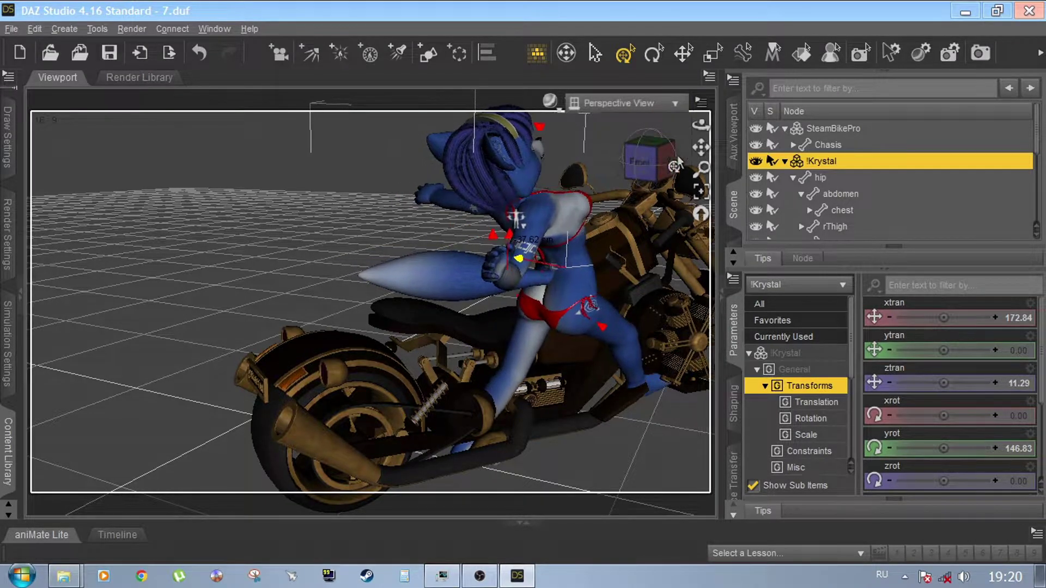
{"action": "left_click_drag", "start_coordinate": [666, 163], "coordinate": [545, 161]}
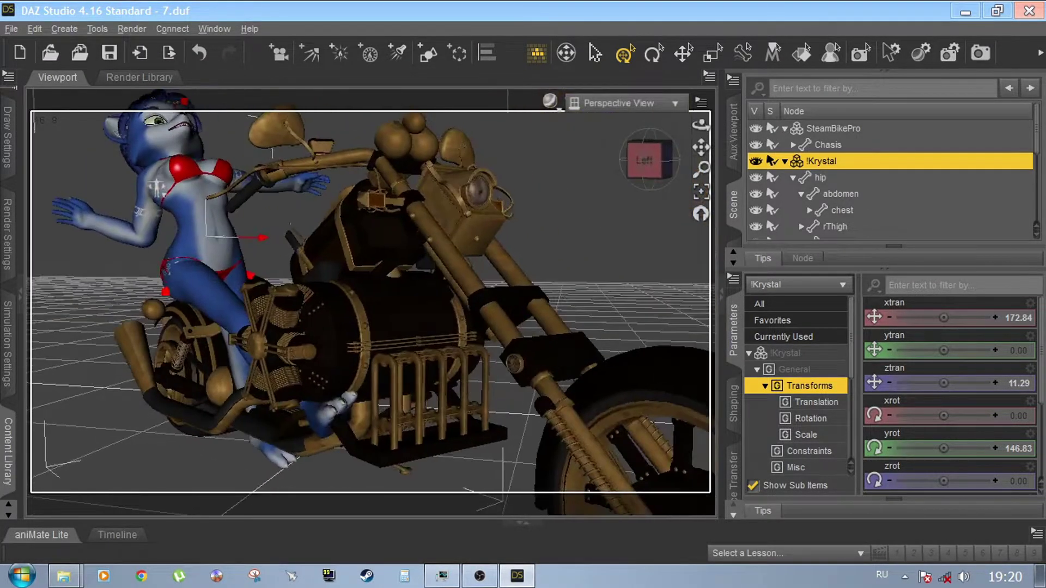
{"action": "left_click_drag", "start_coordinate": [665, 163], "coordinate": [667, 182]}
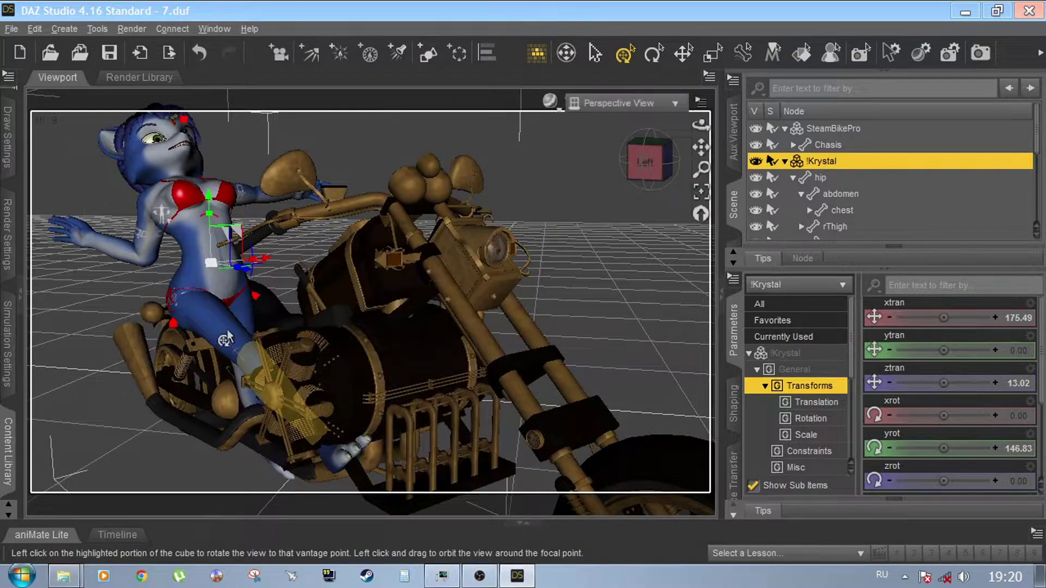
Step: Swing Krystal's right thigh outward to a side-side of about -9.7, with bend about -56.9 and twist about -14.7
{"action": "left_click", "coordinate": [222, 333]}
{"action": "left_click", "coordinate": [653, 53]}
{"action": "left_click_drag", "start_coordinate": [222, 333], "coordinate": [331, 245]}
Step: Bend Krystal's right shin to about 43, with a twist of about 2.3 and side-side of about 5.4
{"action": "left_click_drag", "start_coordinate": [648, 166], "coordinate": [697, 159]}
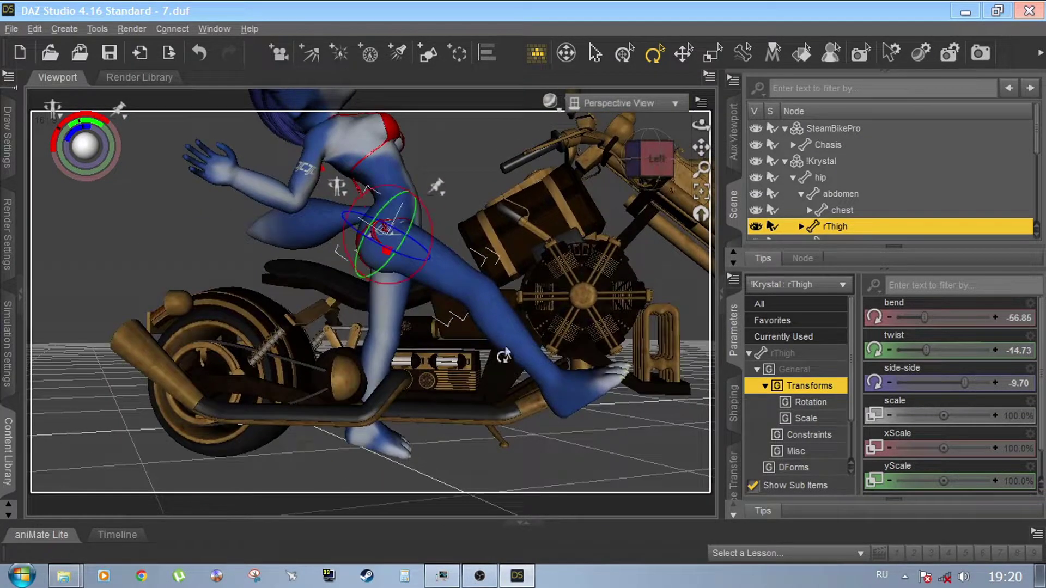
{"action": "left_click", "coordinate": [505, 349]}
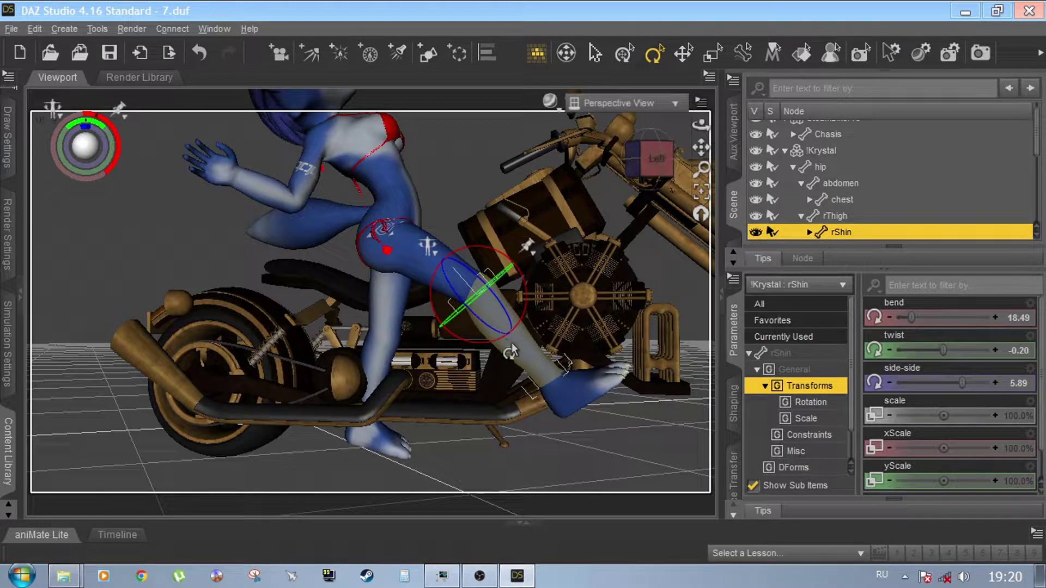
{"action": "left_click_drag", "start_coordinate": [519, 334], "coordinate": [513, 336]}
Step: Raise Krystal's left thigh to a bend of about -55.8, twist -17 and side-side 7.2, and bend the left shin to about 42.2
{"action": "left_click_drag", "start_coordinate": [651, 162], "coordinate": [680, 206]}
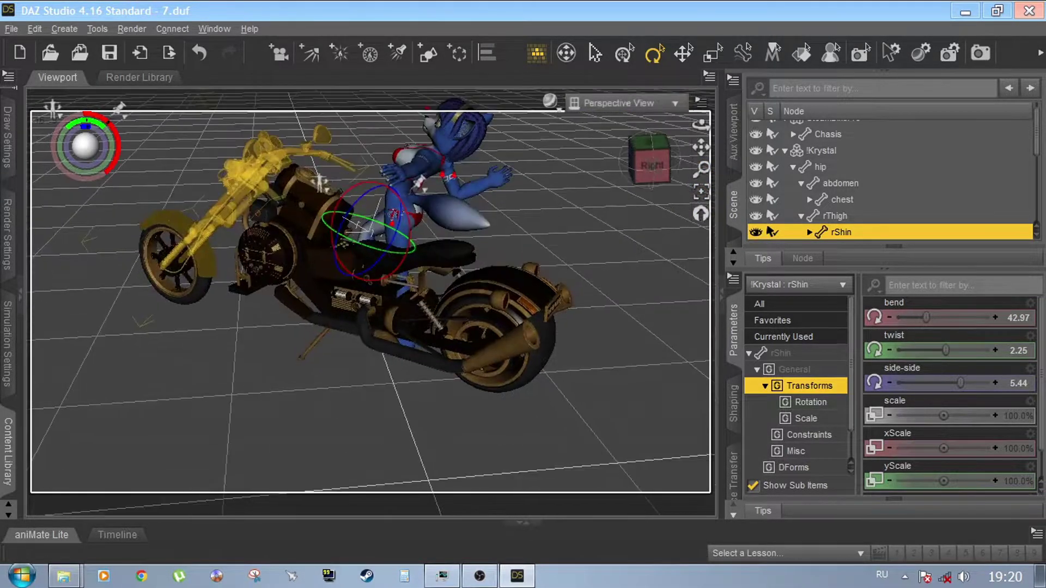
{"action": "left_click", "coordinate": [401, 253]}
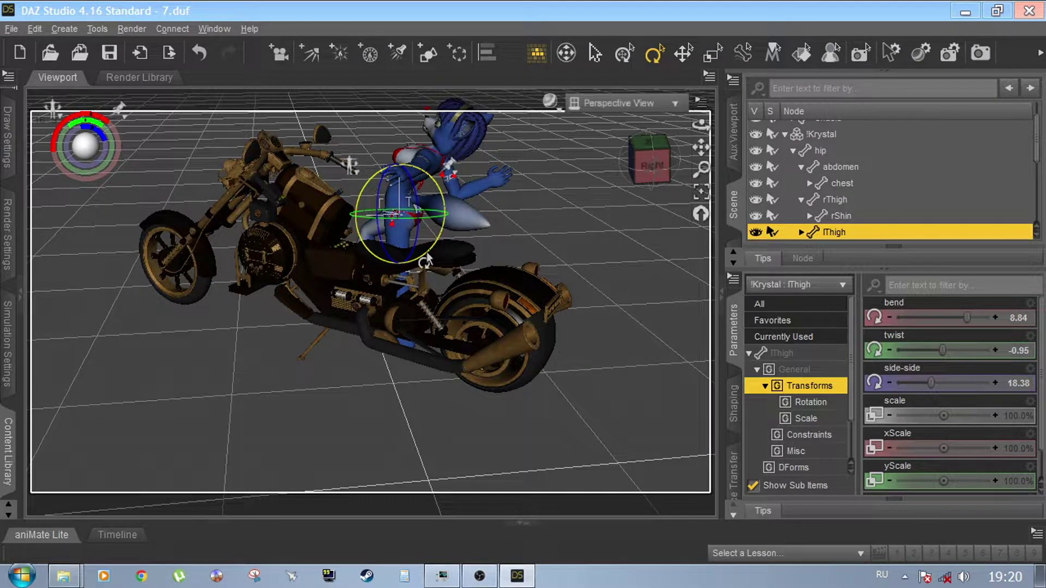
{"action": "left_click_drag", "start_coordinate": [419, 266], "coordinate": [347, 254]}
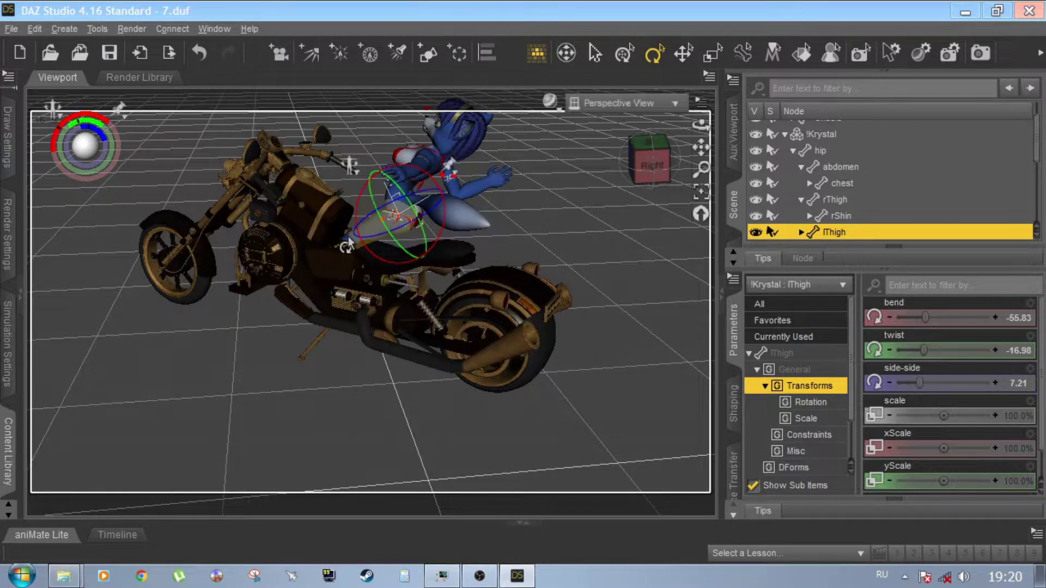
{"action": "left_click", "coordinate": [345, 245]}
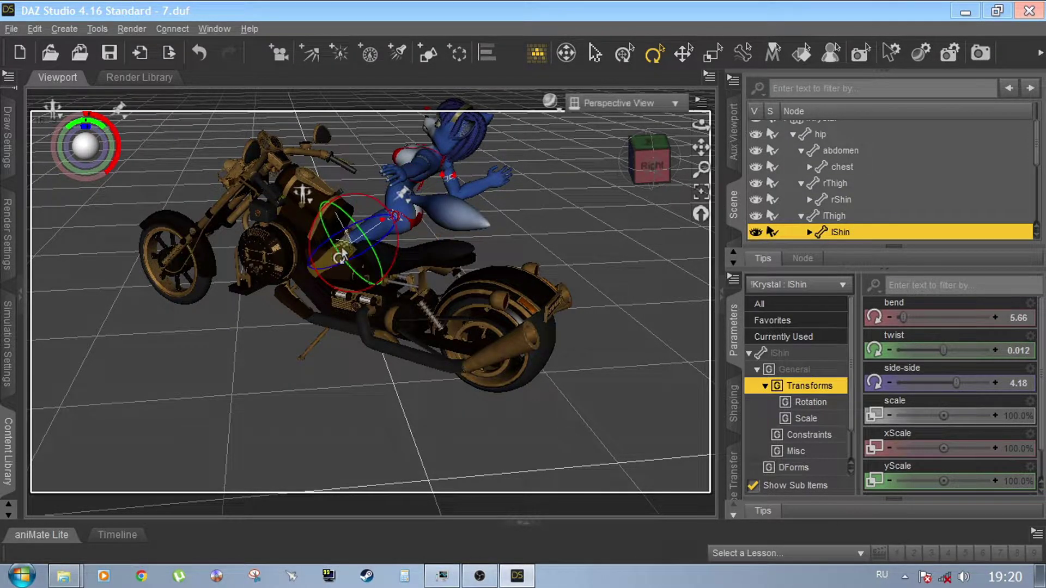
{"action": "left_click_drag", "start_coordinate": [308, 254], "coordinate": [309, 259]}
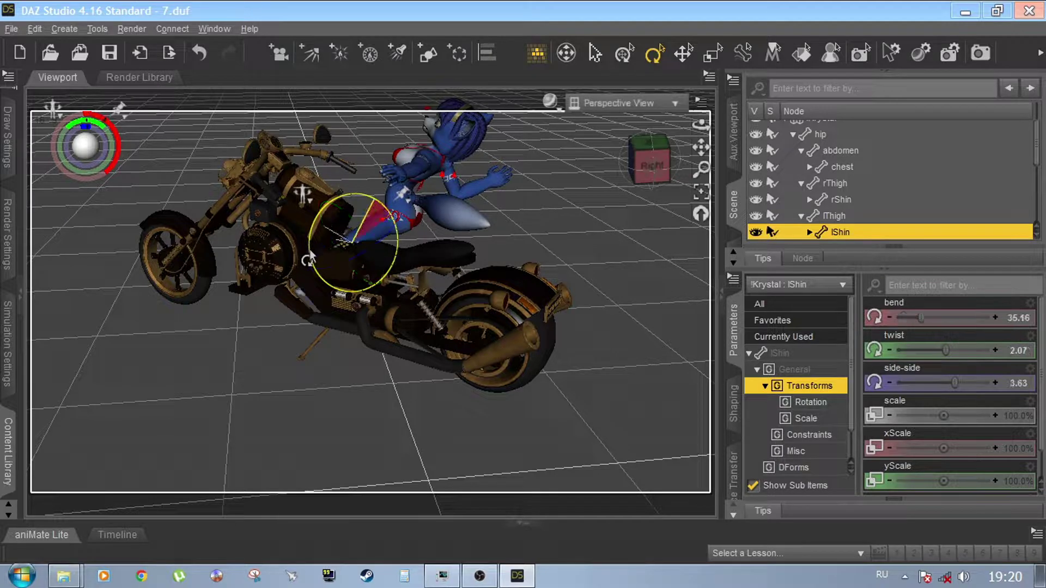
Step: Try a further rotation of Krystal's abdomen and undo it
{"action": "left_click_drag", "start_coordinate": [659, 176], "coordinate": [539, 147]}
{"action": "scroll", "coordinate": [659, 171], "scroll_direction": "up", "scroll_amount": 1}
{"action": "scroll", "coordinate": [659, 171], "scroll_direction": "down", "scroll_amount": 3}
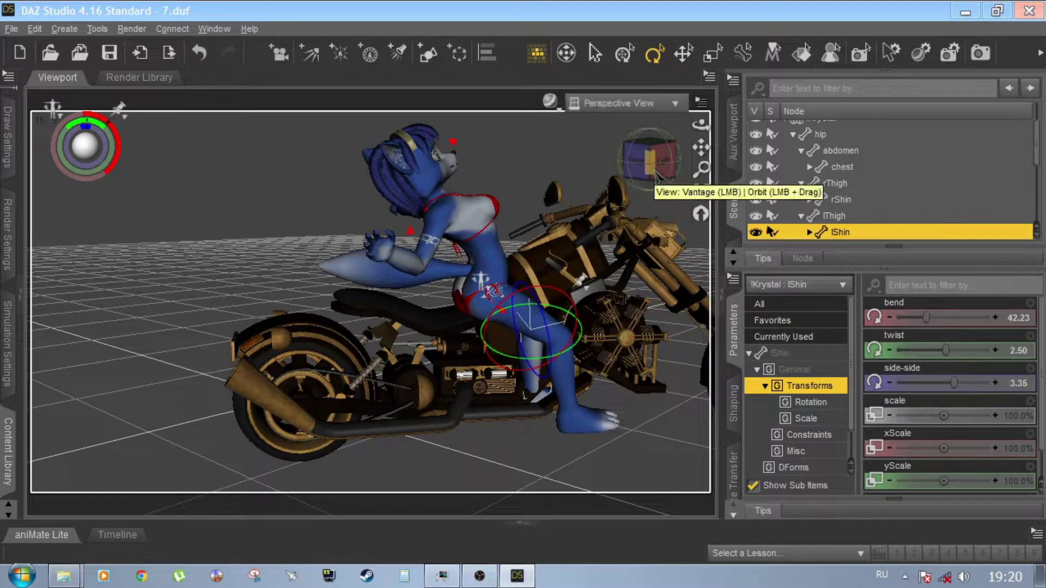
{"action": "left_click", "coordinate": [484, 264]}
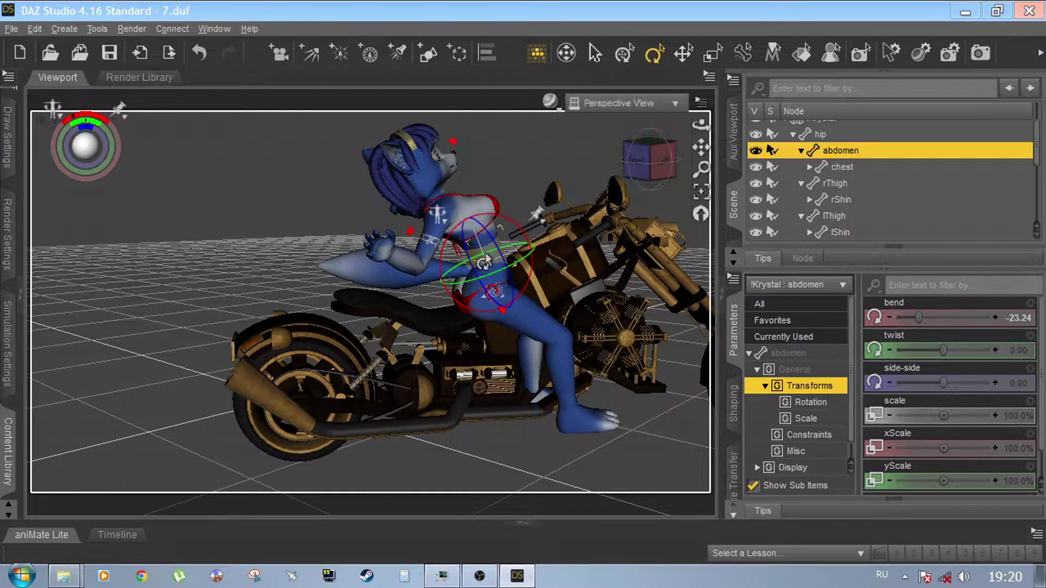
{"action": "left_click_drag", "start_coordinate": [527, 288], "coordinate": [517, 237]}
{"action": "left_click", "coordinate": [200, 54]}
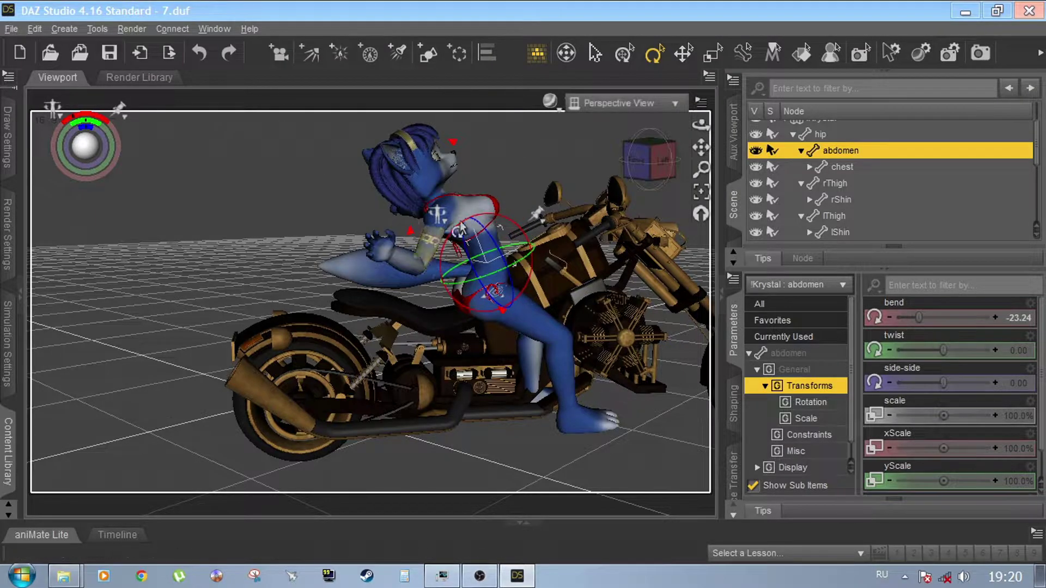
Step: Tilt the whole !Krystal figure forward to rotations of about -36.6 on X, 137.1 on Y and -29 on Z
{"action": "left_click", "coordinate": [499, 256]}
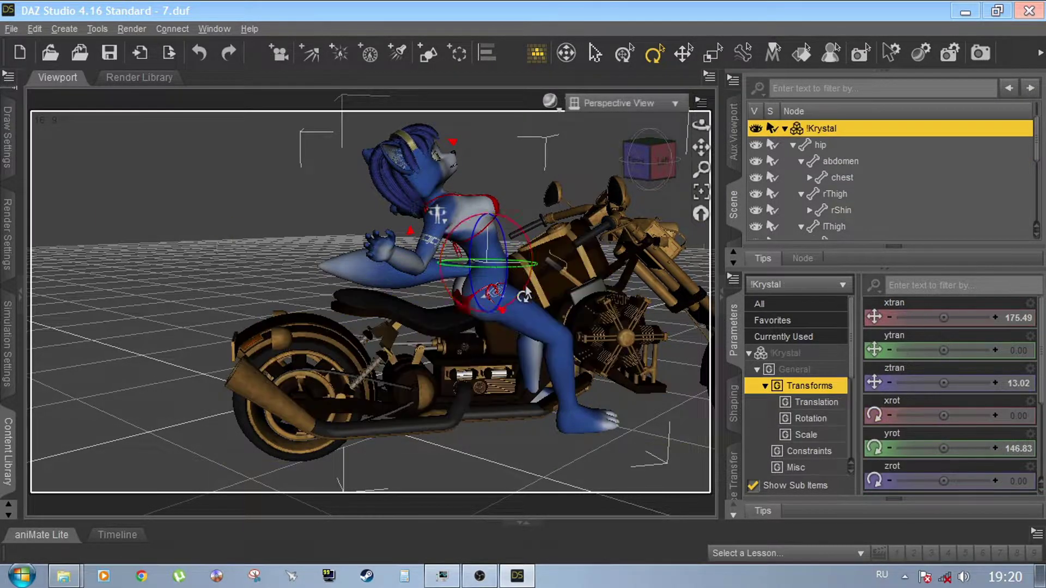
{"action": "left_click_drag", "start_coordinate": [524, 294], "coordinate": [517, 308]}
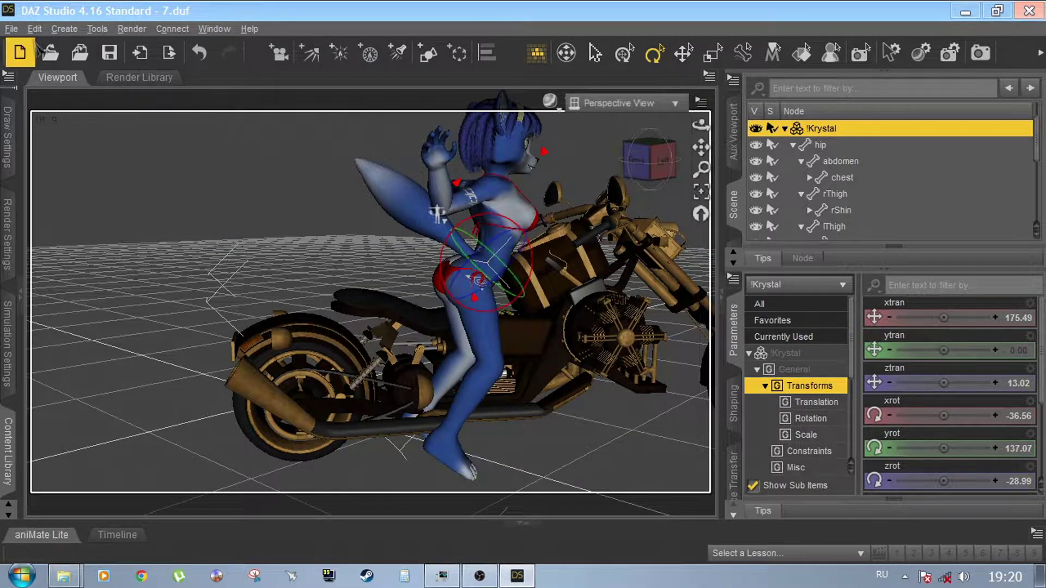
Step: Save the scene over the existing file 7.duf in the Scenes folder
{"action": "left_click", "coordinate": [11, 28]}
{"action": "left_click", "coordinate": [55, 126]}
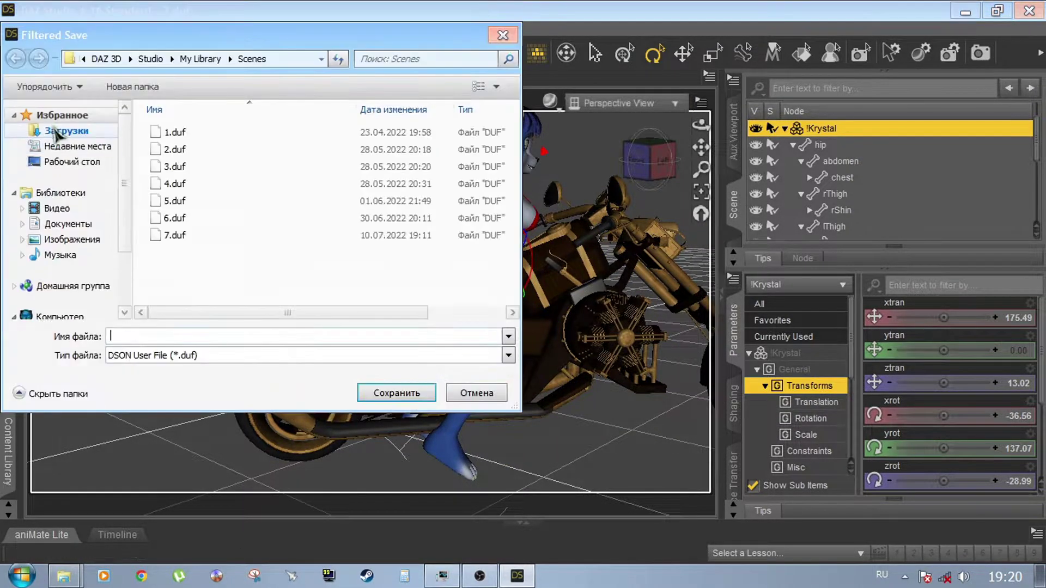
{"action": "left_click", "coordinate": [176, 235]}
{"action": "left_click", "coordinate": [370, 394]}
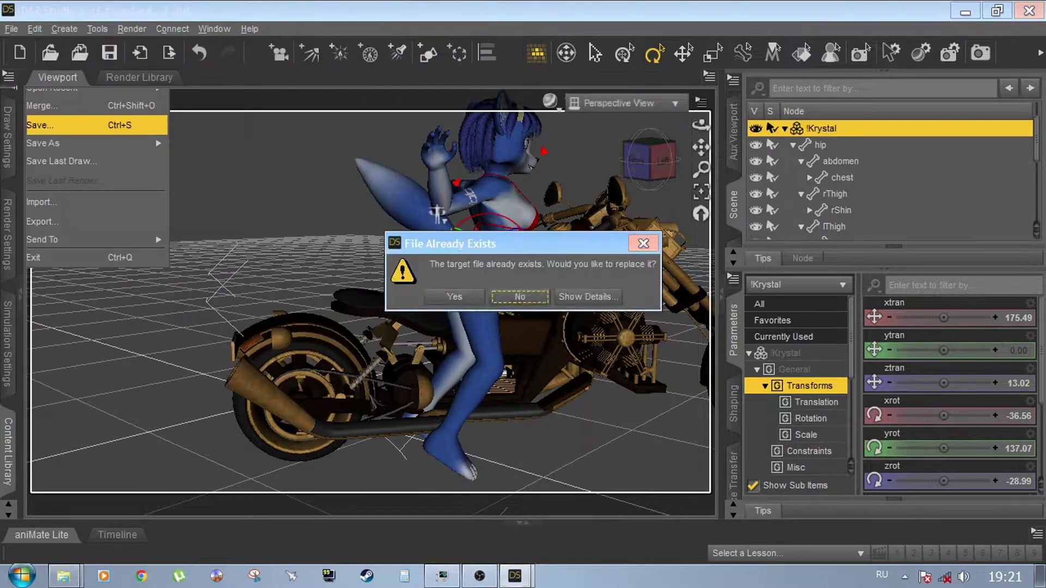
{"action": "left_click", "coordinate": [467, 299]}
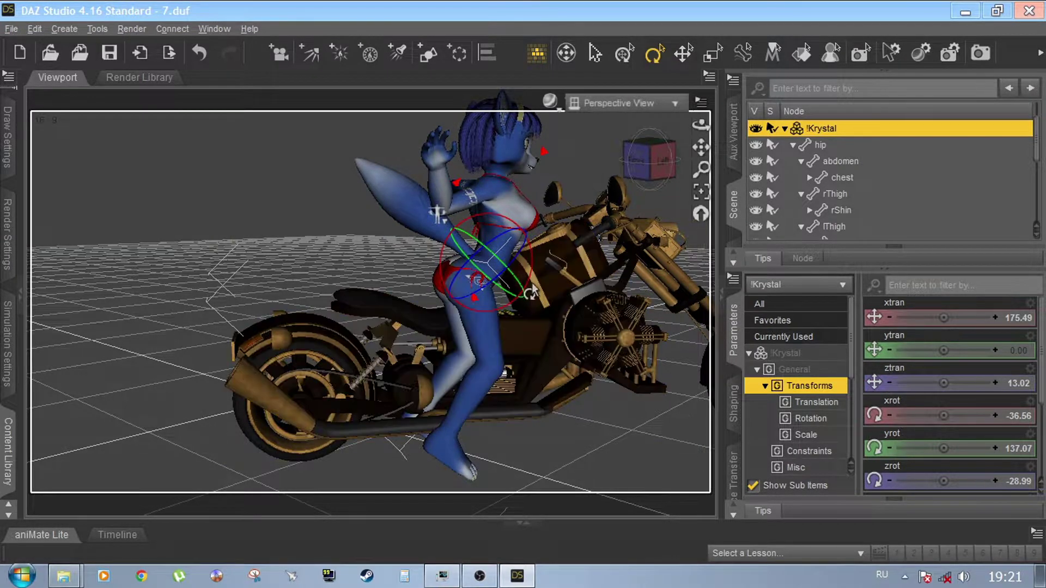
Step: Tilt the !Krystal figure further to rotations of about -44.4, 130 and -39.8, and move it to about 146.7 on X and -5.8 on Z
{"action": "left_click_drag", "start_coordinate": [525, 294], "coordinate": [524, 293]}
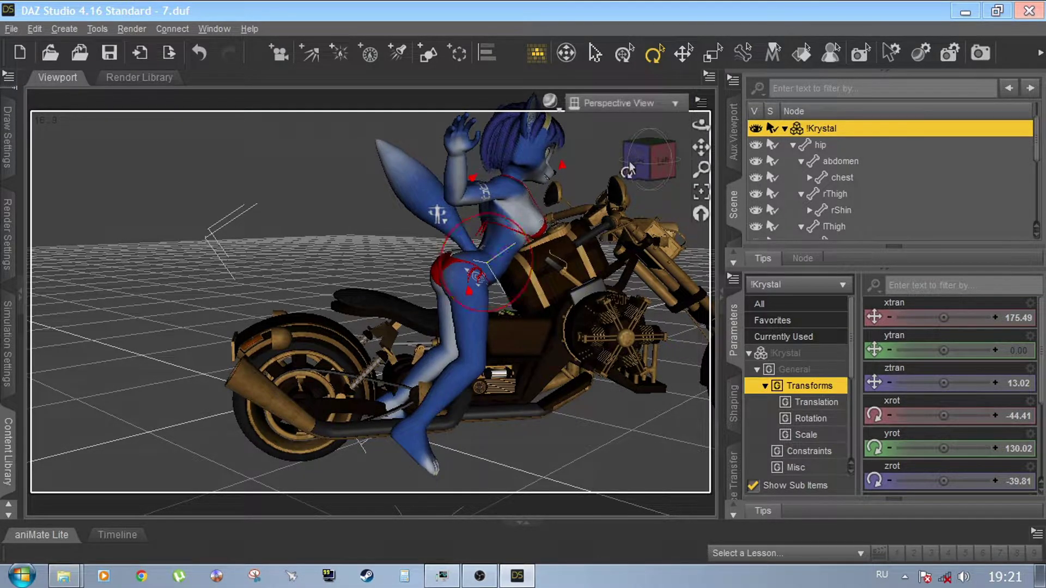
{"action": "left_click_drag", "start_coordinate": [636, 157], "coordinate": [661, 163]}
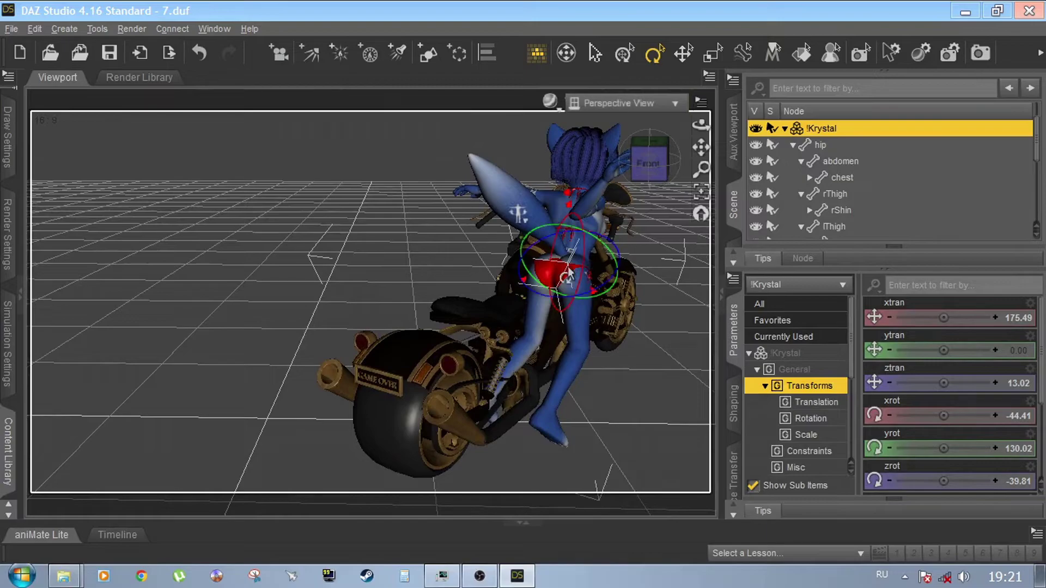
{"action": "left_click", "coordinate": [625, 53]}
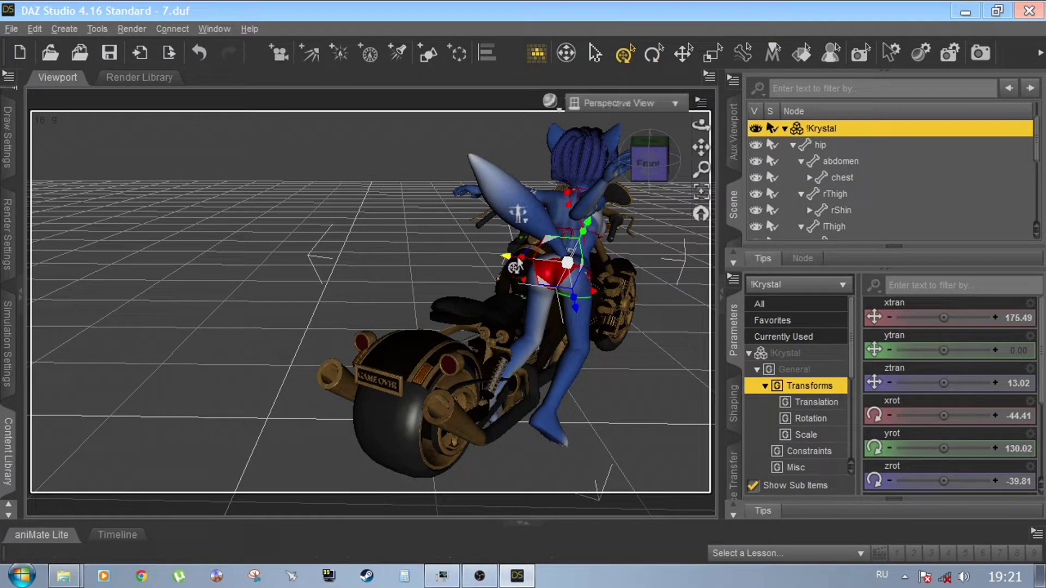
{"action": "left_click_drag", "start_coordinate": [507, 266], "coordinate": [455, 253]}
{"action": "left_click", "coordinate": [199, 52]}
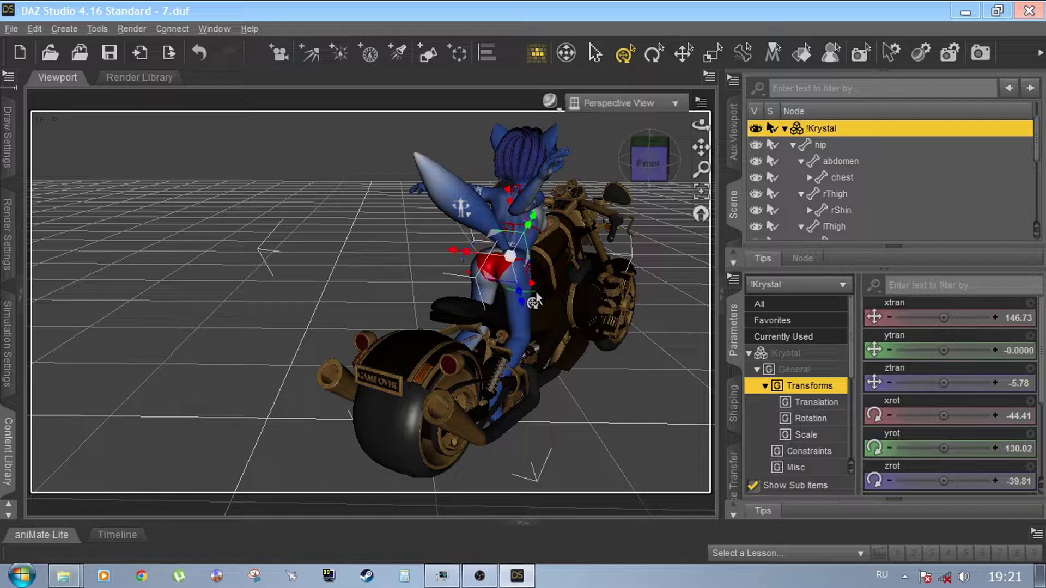
Step: Spread Krystal's thighs over the seat, the right to a side-side of about -24 and the left to about 24.3 with bend -63.4
{"action": "left_click", "coordinate": [518, 322]}
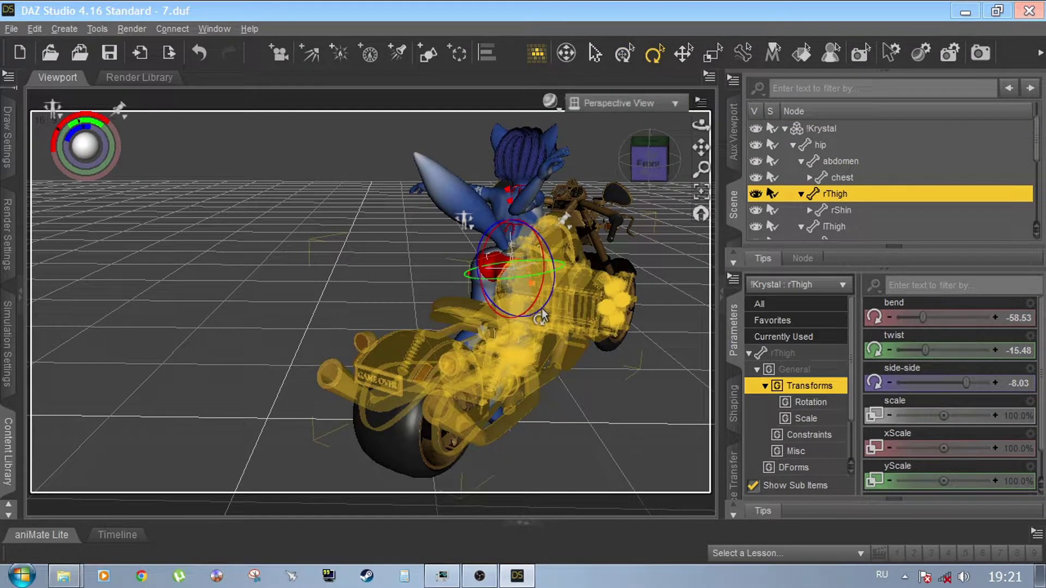
{"action": "left_click_drag", "start_coordinate": [548, 316], "coordinate": [550, 315]}
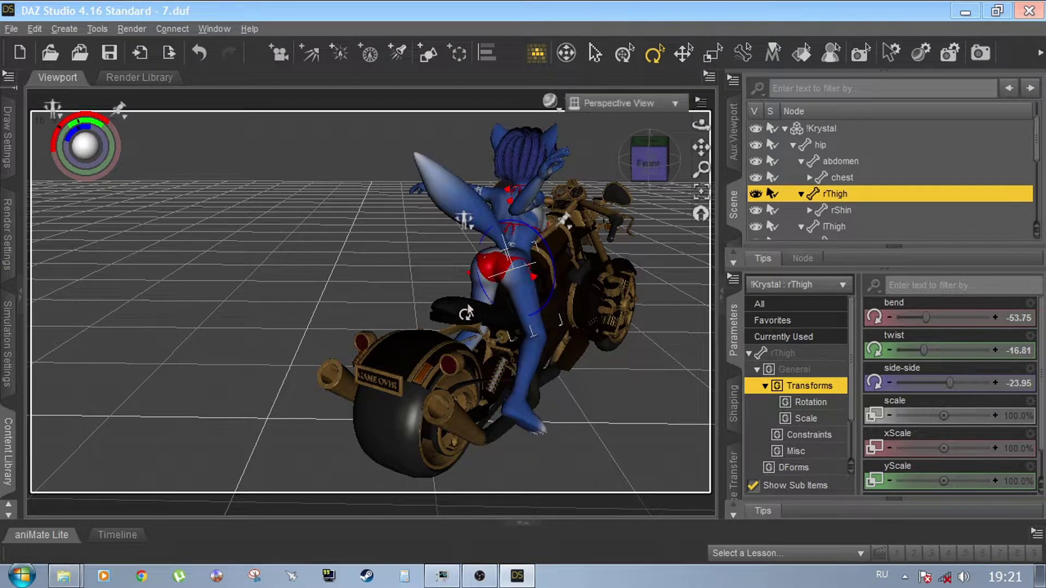
{"action": "left_click", "coordinate": [510, 314]}
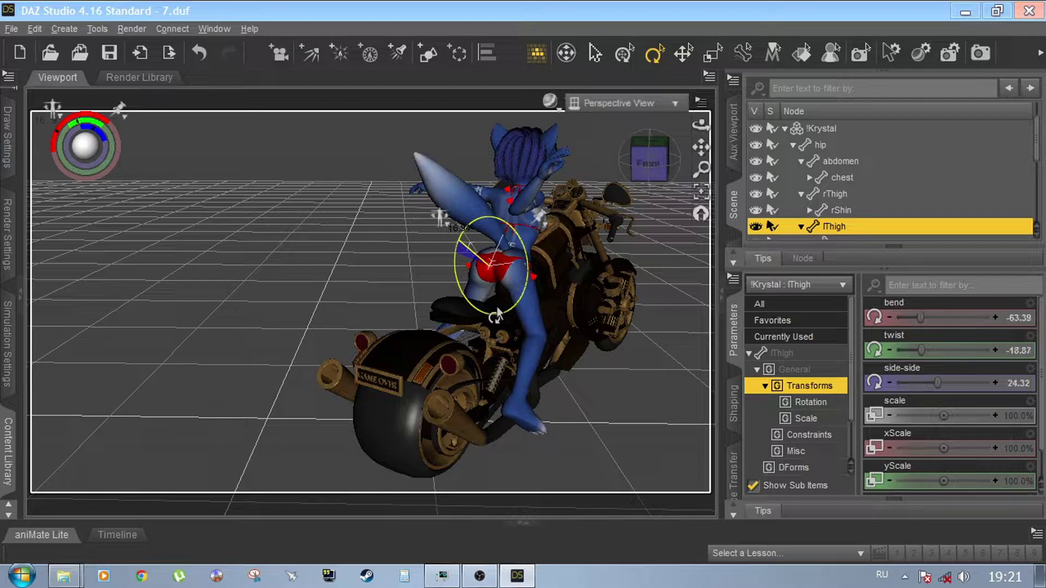
Step: Try rotating Krystal's right shoulder to a twist of 70, front-back of 100 and bend of -40, and undo the rotations
{"action": "left_click_drag", "start_coordinate": [659, 162], "coordinate": [595, 177]}
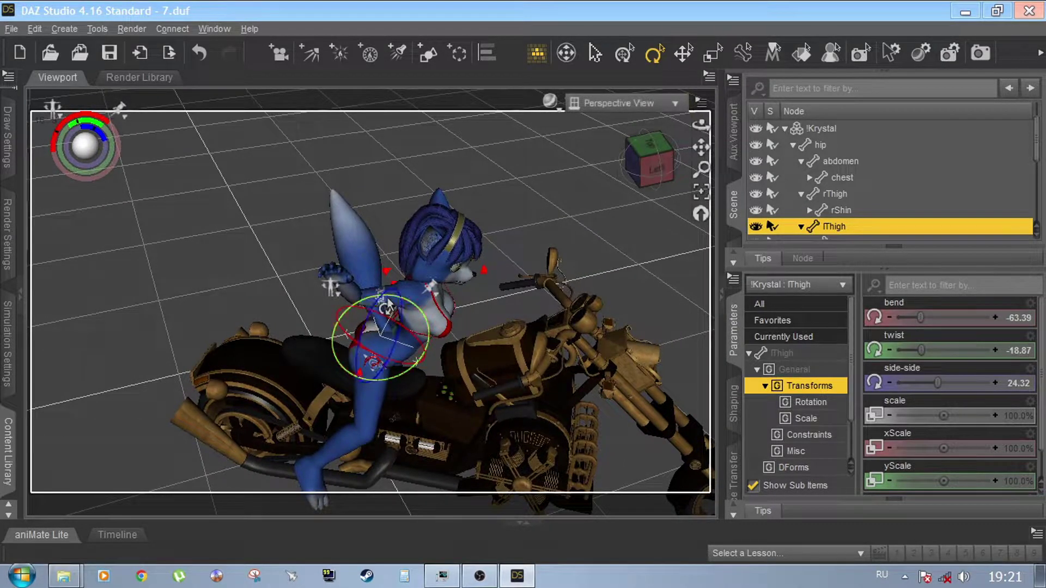
{"action": "scroll", "coordinate": [388, 307], "scroll_direction": "up", "scroll_amount": 5}
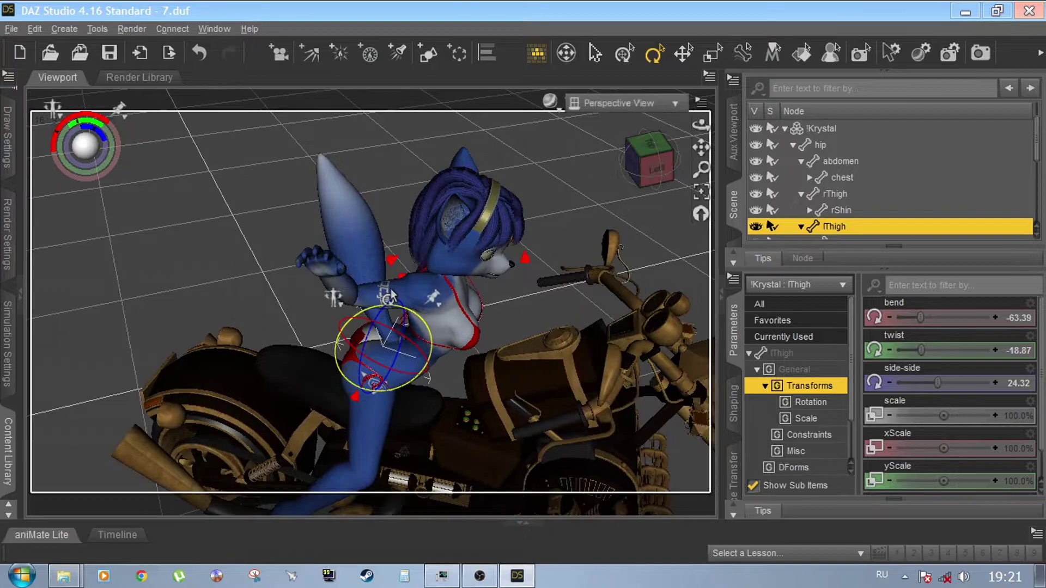
{"action": "left_click", "coordinate": [391, 297]}
{"action": "left_click_drag", "start_coordinate": [408, 314], "coordinate": [463, 341]}
{"action": "left_click_drag", "start_coordinate": [655, 167], "coordinate": [690, 154]}
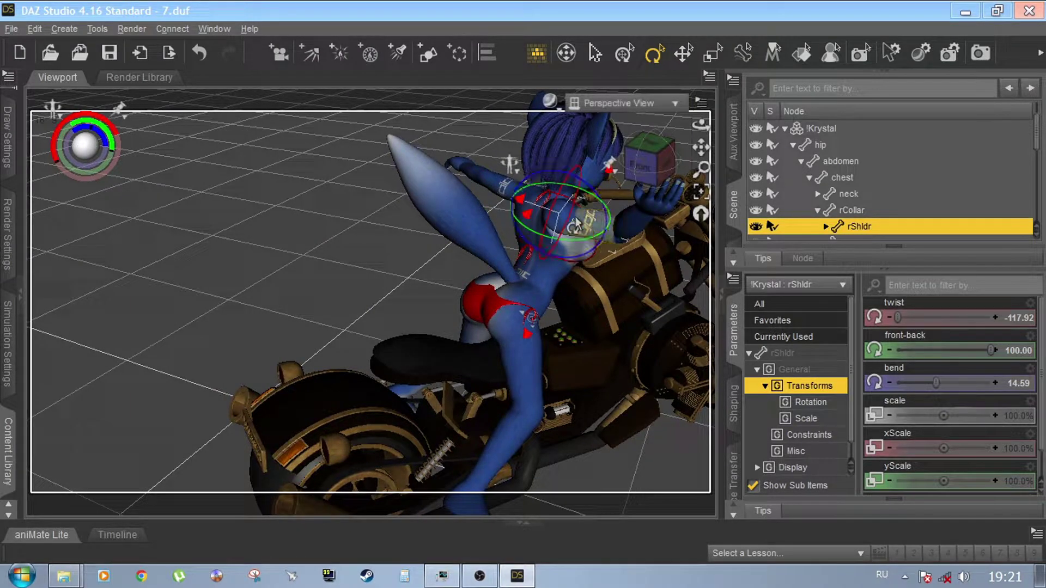
{"action": "left_click_drag", "start_coordinate": [553, 213], "coordinate": [611, 155]}
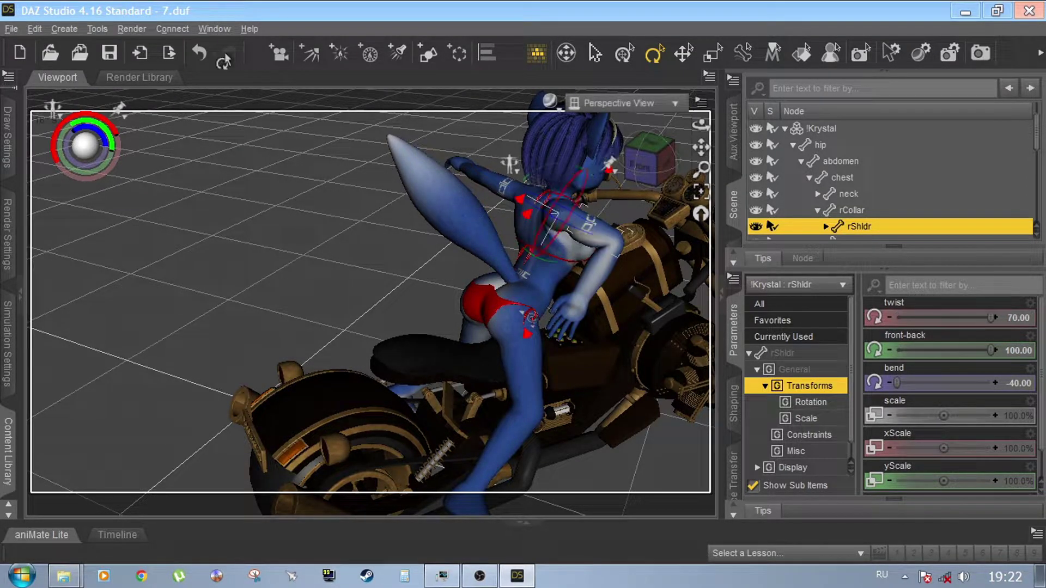
{"action": "left_click", "coordinate": [199, 53]}
{"action": "left_click", "coordinate": [197, 57]}
Step: Extend Krystal's right arm forward so that the hand reaches the motorcycle's handlebar
{"action": "left_click_drag", "start_coordinate": [655, 157], "coordinate": [605, 157]}
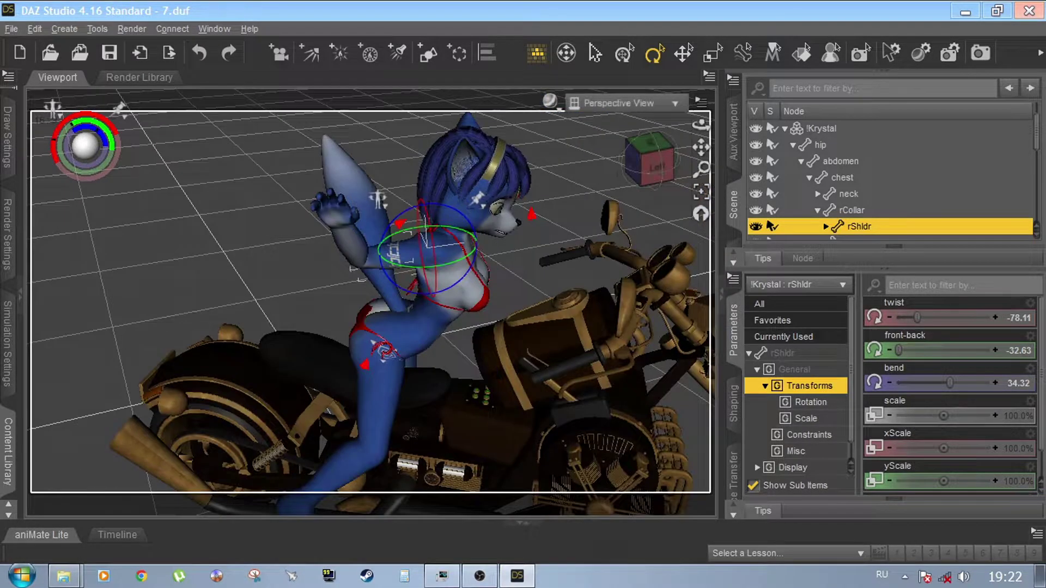
{"action": "left_click", "coordinate": [335, 216]}
{"action": "left_click_drag", "start_coordinate": [340, 234], "coordinate": [604, 260]}
{"action": "left_click", "coordinate": [320, 232]}
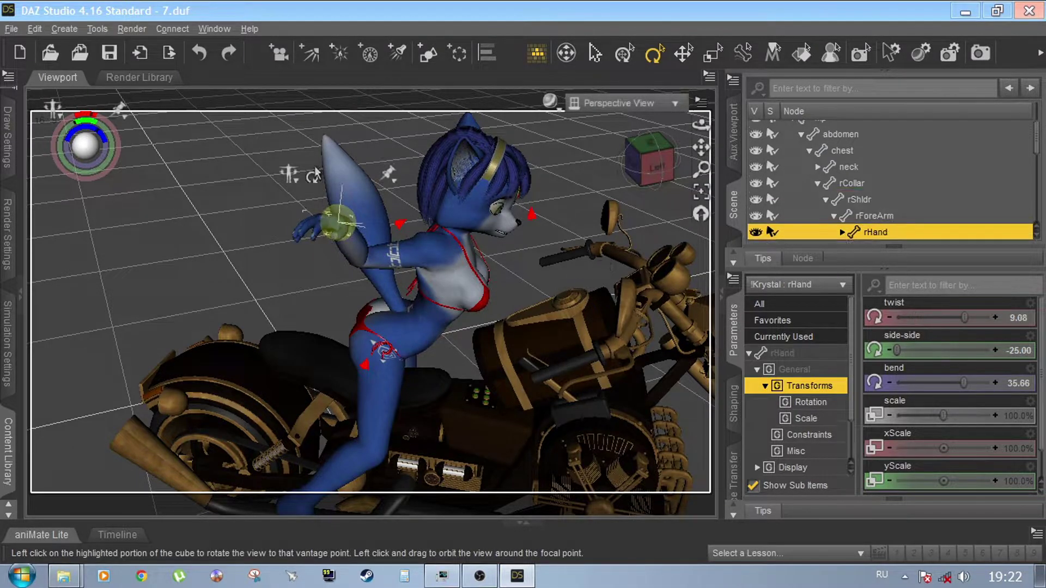
{"action": "left_click", "coordinate": [352, 238]}
{"action": "left_click_drag", "start_coordinate": [335, 224], "coordinate": [558, 261]}
Step: Lower the whole !Krystal figure toward the seat, to about 150.2 on X, -9.7 on Y and -11.1 on Z
{"action": "left_click_drag", "start_coordinate": [654, 170], "coordinate": [653, 136]}
{"action": "left_click_drag", "start_coordinate": [534, 217], "coordinate": [565, 219], "text": "alt"}
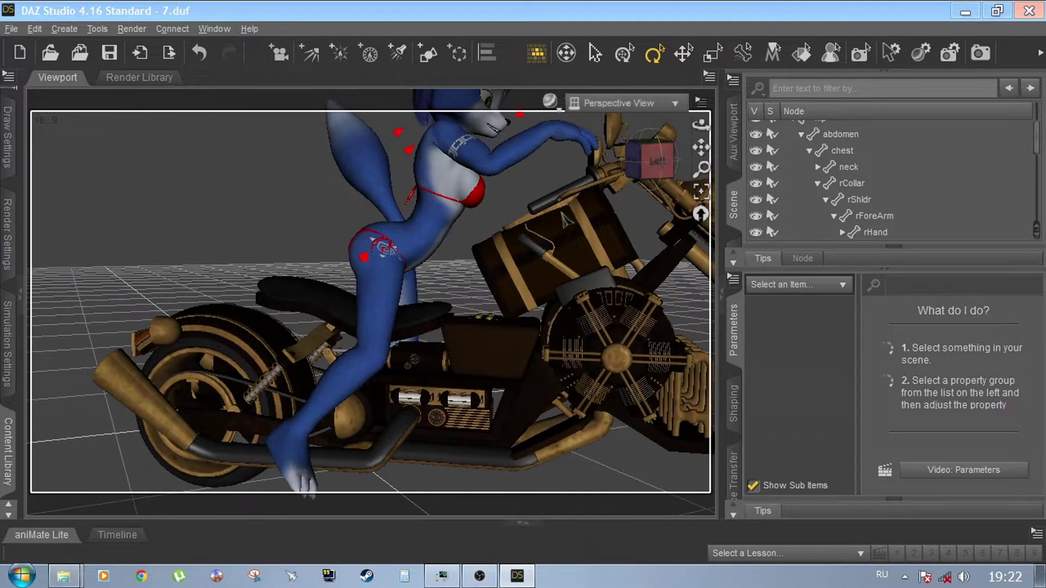
{"action": "left_click", "coordinate": [421, 212]}
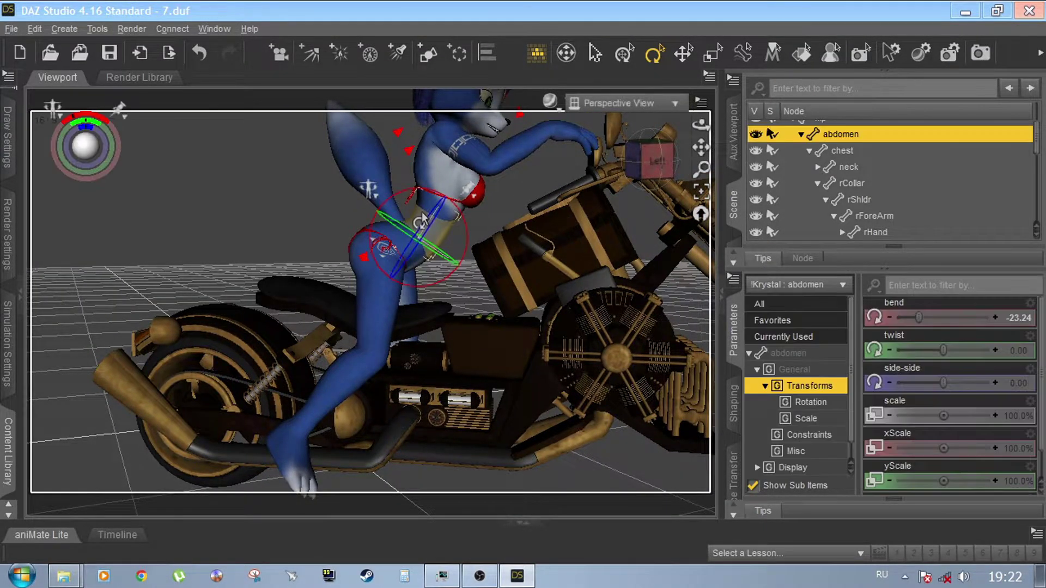
{"action": "left_click", "coordinate": [421, 212]}
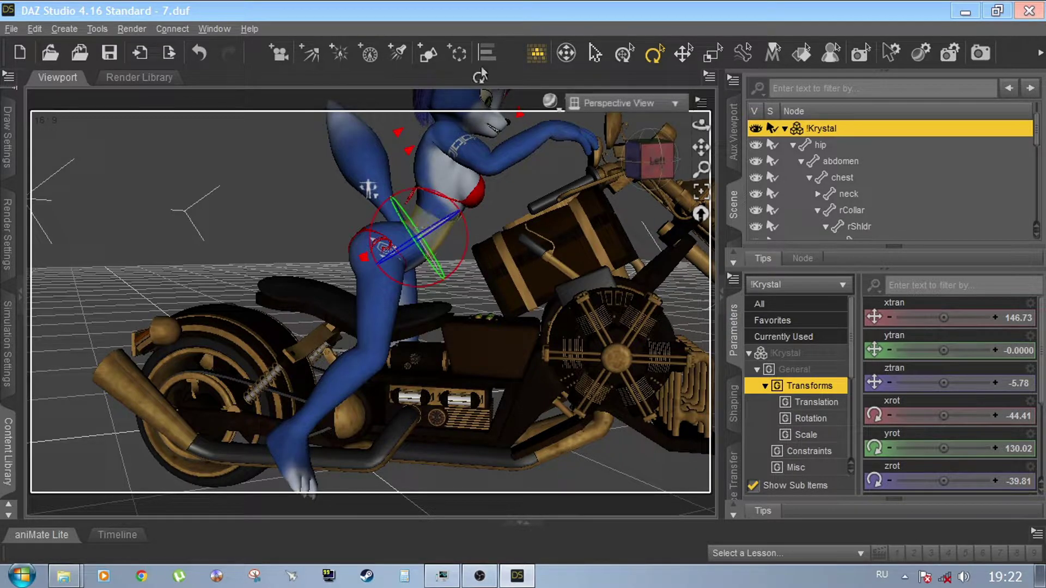
{"action": "left_click", "coordinate": [624, 53]}
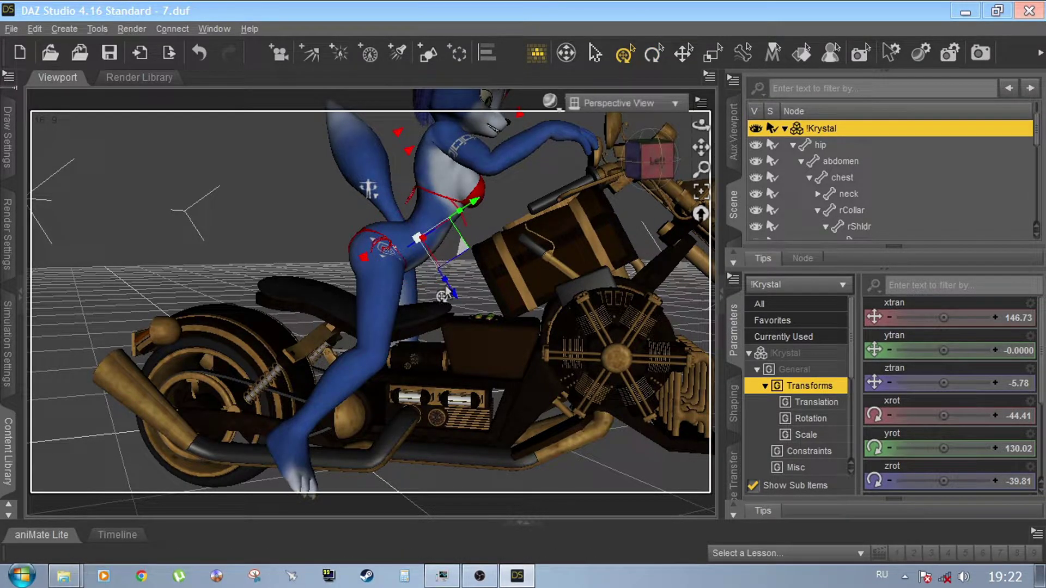
{"action": "left_click_drag", "start_coordinate": [446, 293], "coordinate": [473, 321]}
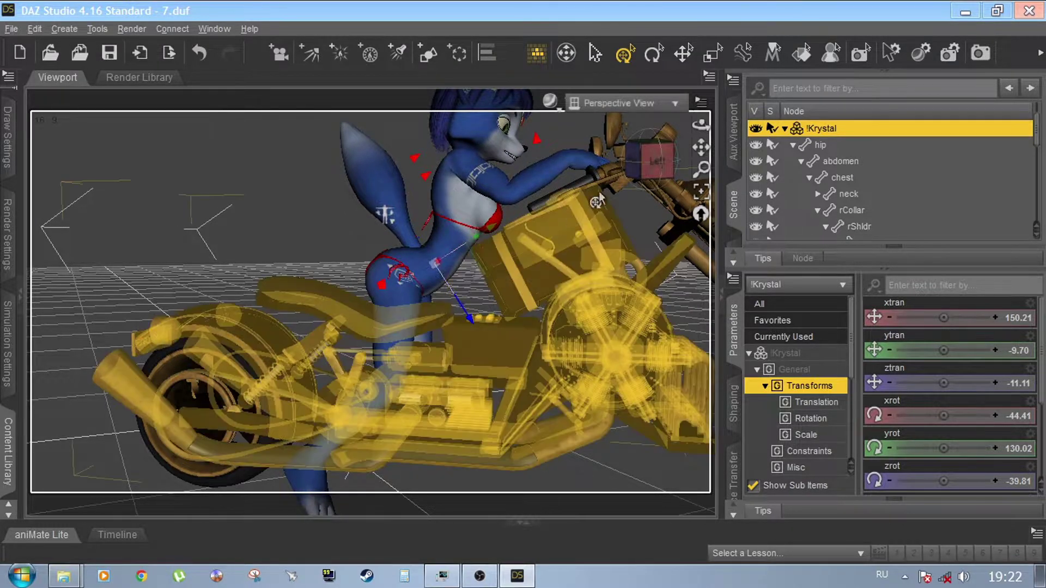
Step: Rotate Krystal's right thigh forward to a bend of -100, a twist of about 9.9 and a side-side of about -27.3
{"action": "left_click_drag", "start_coordinate": [650, 159], "coordinate": [675, 156]}
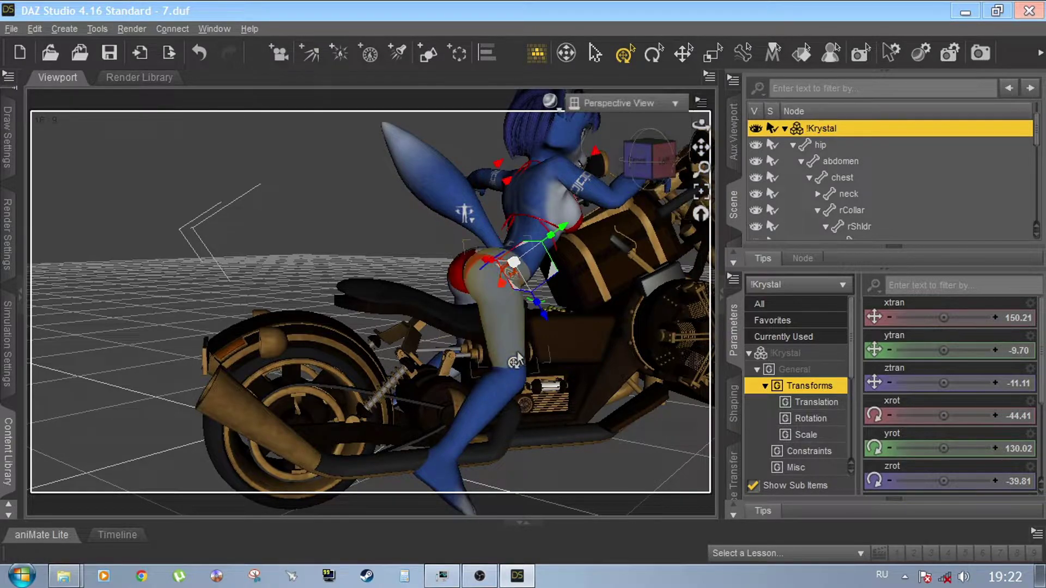
{"action": "left_click", "coordinate": [467, 359]}
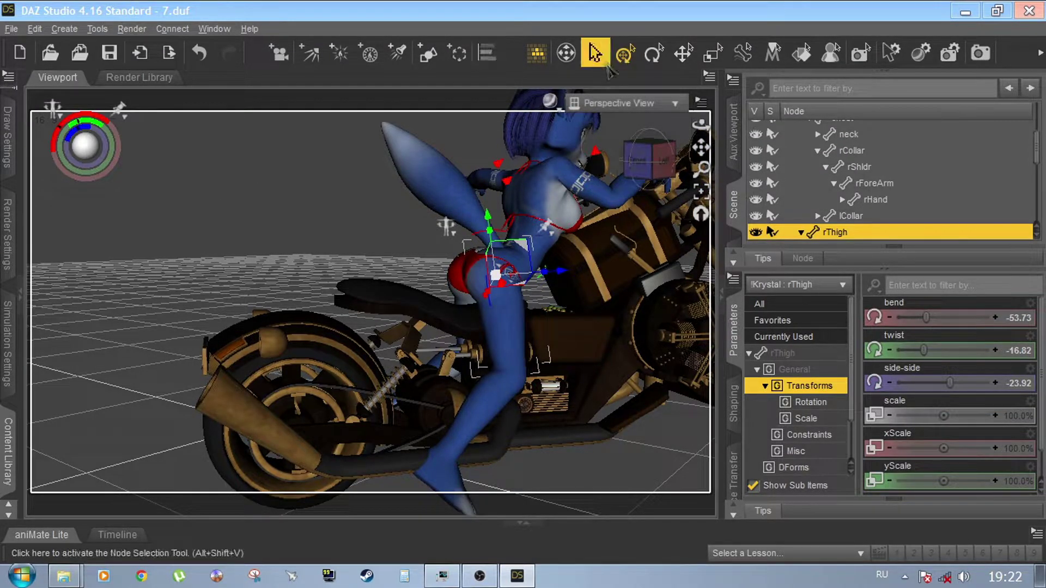
{"action": "left_click", "coordinate": [654, 53]}
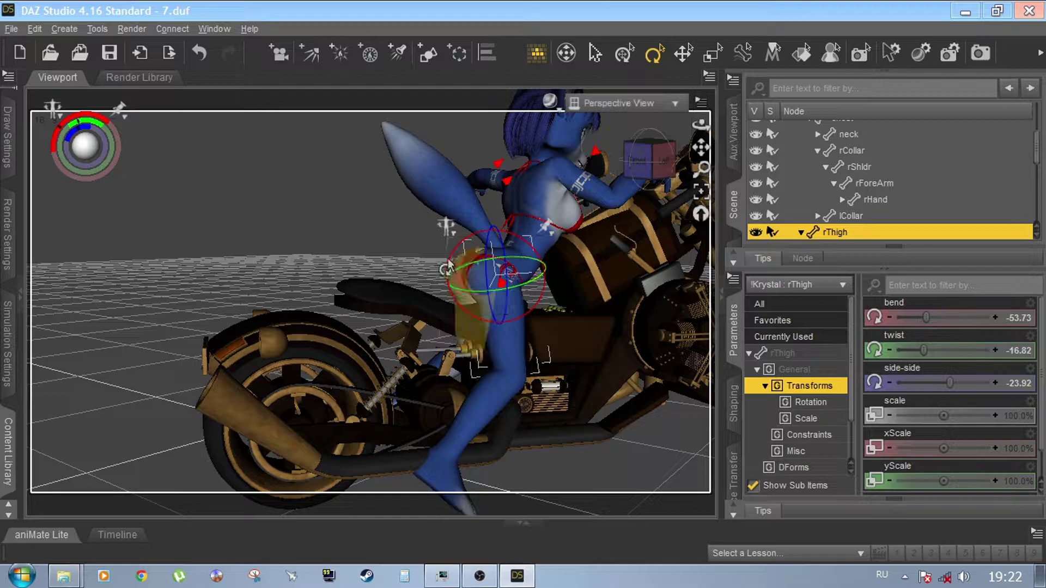
{"action": "left_click_drag", "start_coordinate": [446, 279], "coordinate": [465, 301]}
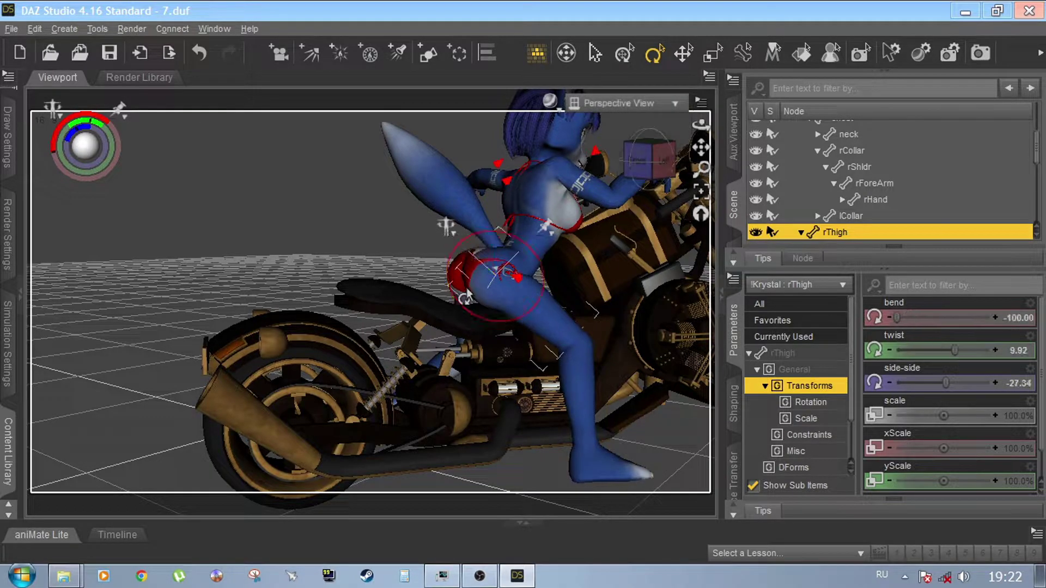
Step: Rotate Krystal's left thigh forward on the seat so that it matches the pose of the right leg
{"action": "mouse_move", "coordinate": [659, 163]}
{"action": "left_mouse_down"}
{"action": "mouse_move", "coordinate": [700, 157]}
{"action": "mouse_move", "coordinate": [657, 163]}
{"action": "left_mouse_up"}
{"action": "left_click_drag", "start_coordinate": [648, 159], "coordinate": [681, 149]}
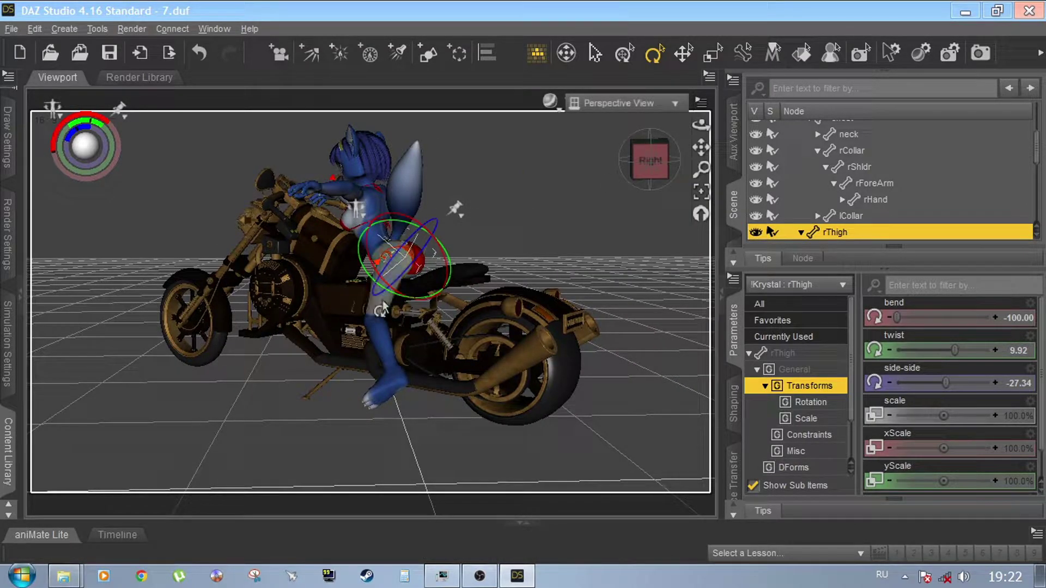
{"action": "left_click", "coordinate": [409, 297]}
{"action": "left_click_drag", "start_coordinate": [409, 308], "coordinate": [408, 311]}
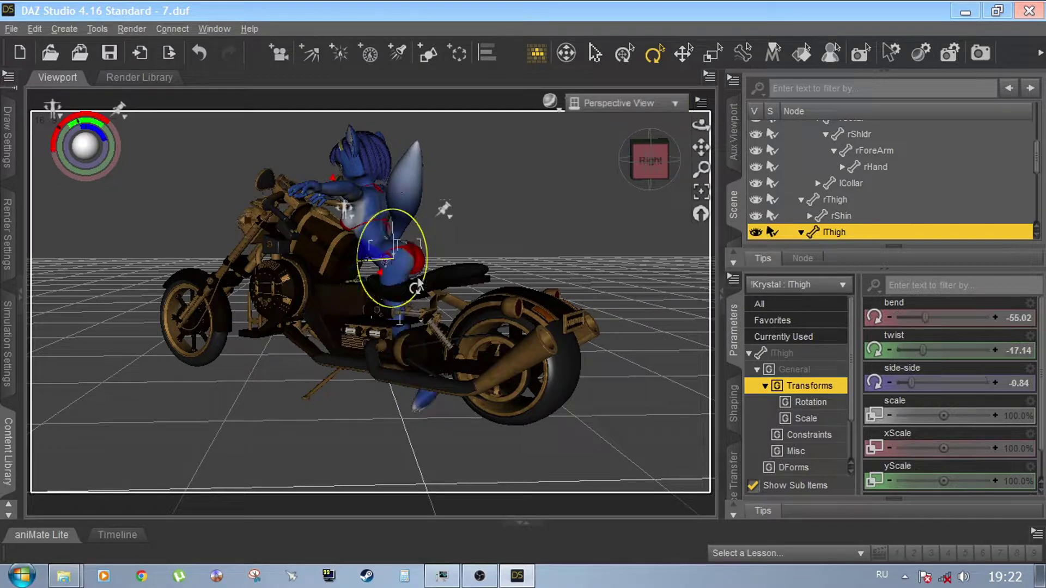
{"action": "key", "text": "ctrl+z"}
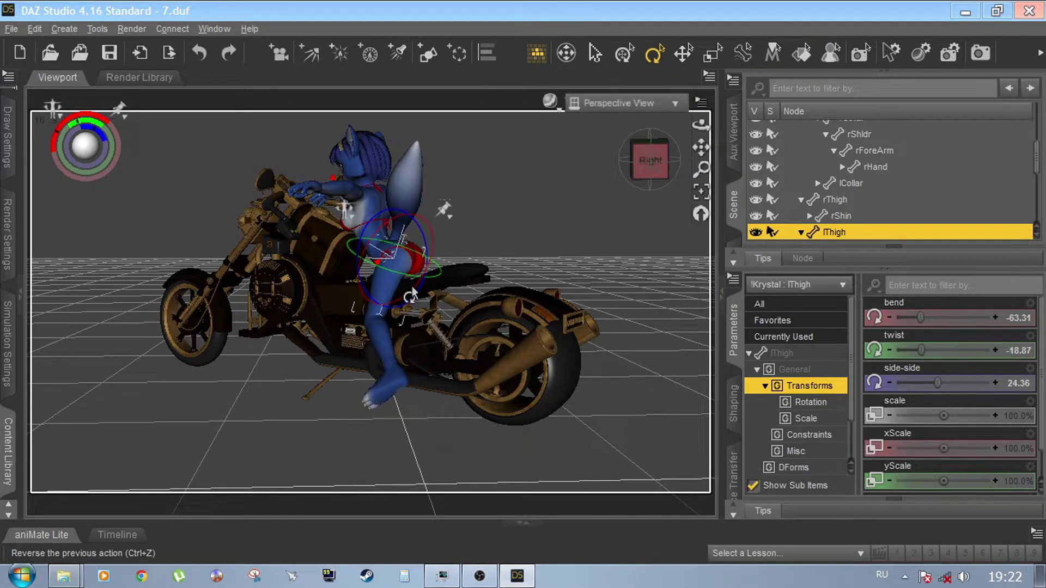
{"action": "mouse_move", "coordinate": [412, 294]}
{"action": "left_mouse_down"}
{"action": "mouse_move", "coordinate": [395, 312]}
{"action": "mouse_move", "coordinate": [407, 302]}
{"action": "left_mouse_up"}
{"action": "left_click", "coordinate": [578, 221]}
Step: Lift Krystal's right hand off the handlebar and rotate the right forearm to twist -70, bend about 131.9 and side-side -6
{"action": "left_click_drag", "start_coordinate": [669, 150], "coordinate": [493, 148]}
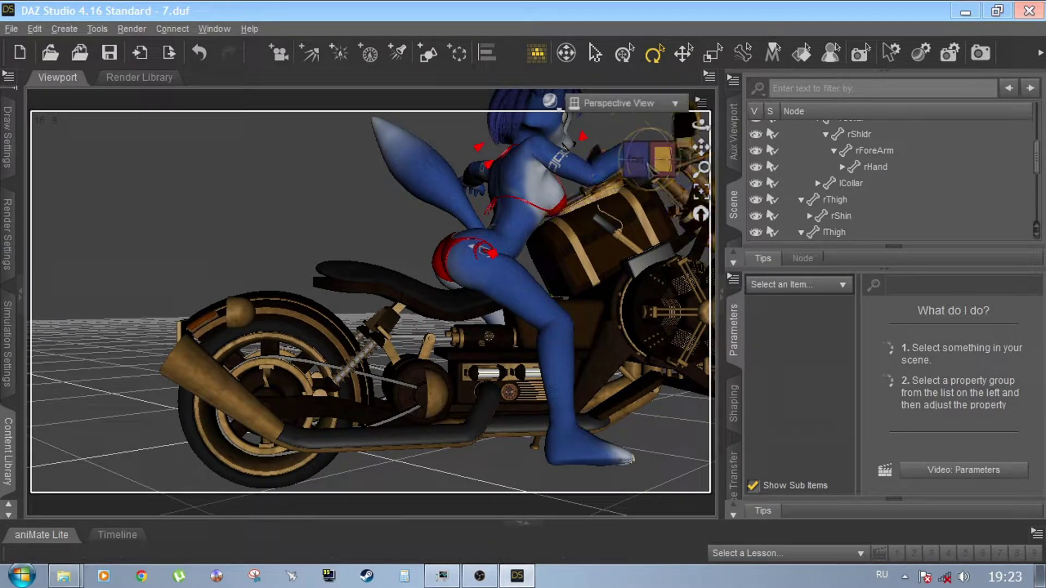
{"action": "left_click_drag", "start_coordinate": [670, 155], "coordinate": [683, 154]}
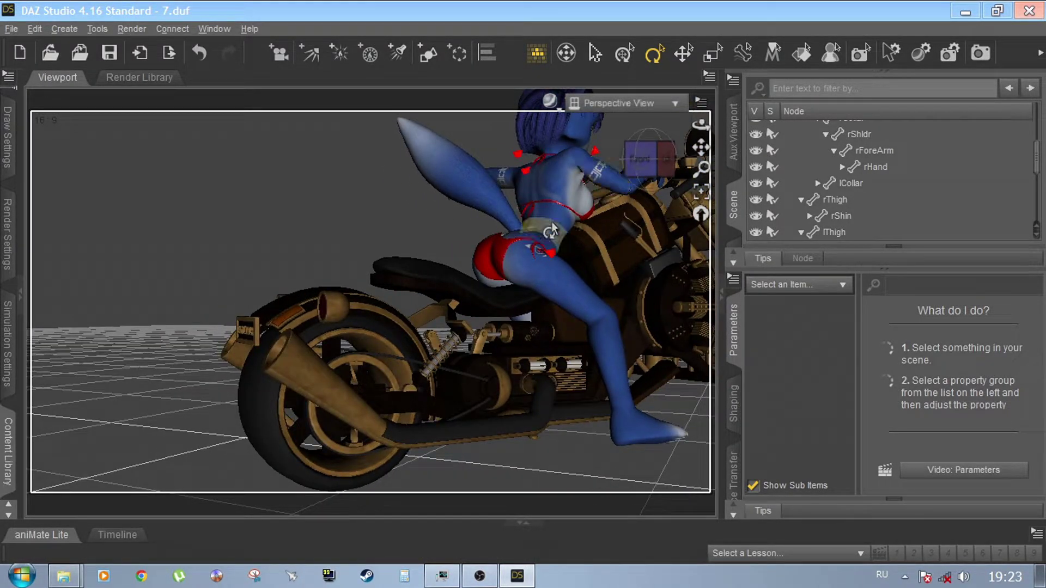
{"action": "left_click", "coordinate": [547, 233]}
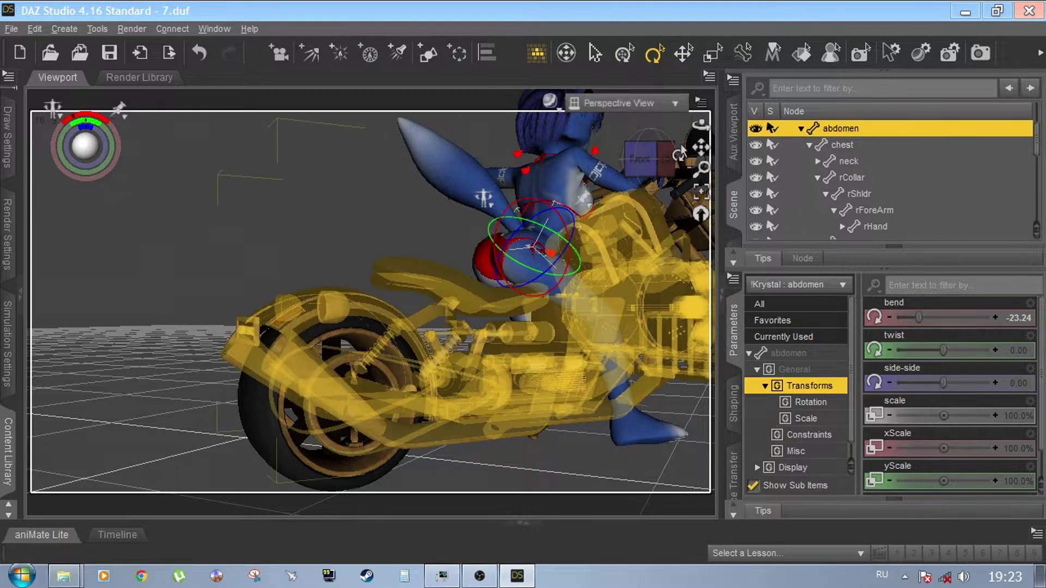
{"action": "left_click_drag", "start_coordinate": [648, 159], "coordinate": [672, 158]}
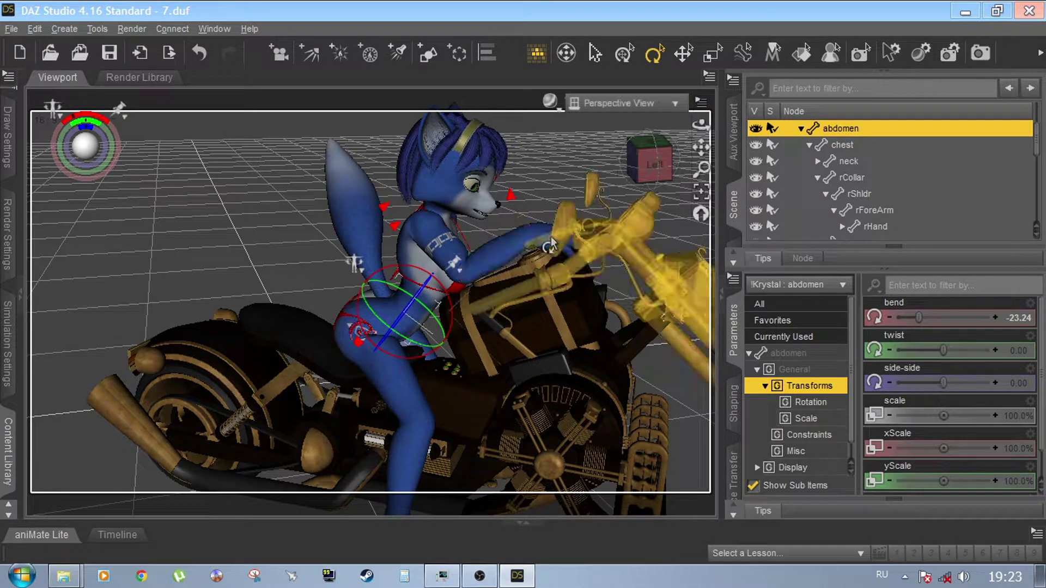
{"action": "left_click_drag", "start_coordinate": [542, 235], "coordinate": [544, 203]}
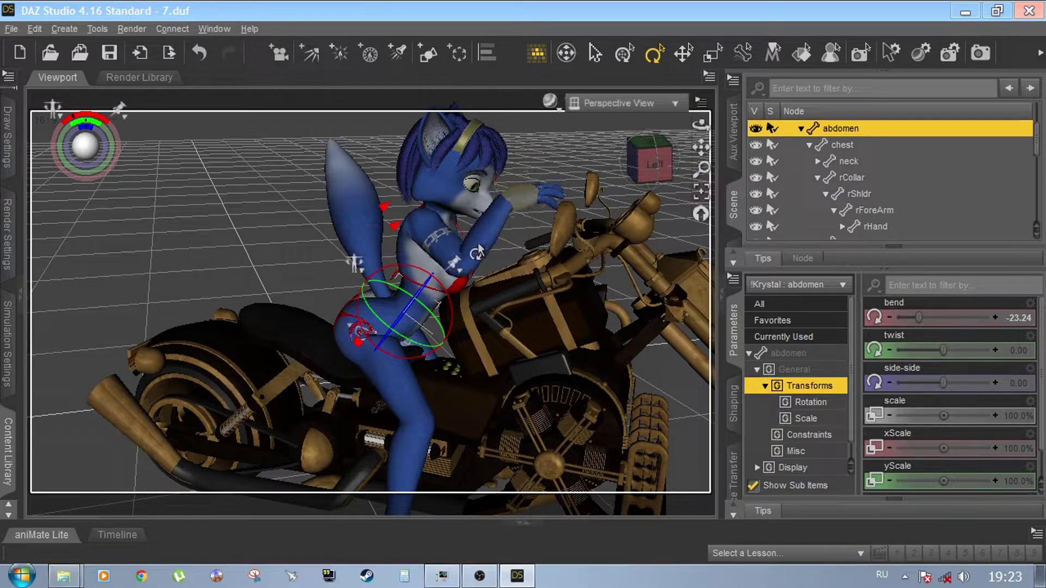
{"action": "left_click", "coordinate": [476, 252]}
{"action": "mouse_move", "coordinate": [425, 244]}
{"action": "left_mouse_down"}
{"action": "mouse_move", "coordinate": [407, 257]}
{"action": "mouse_move", "coordinate": [425, 252]}
{"action": "left_mouse_up"}
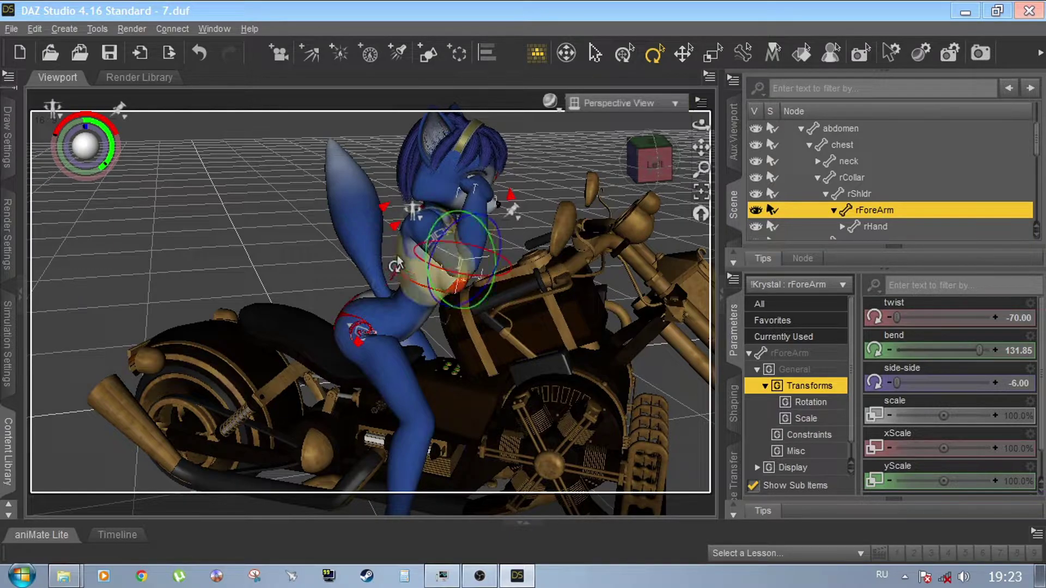
Step: Pull Krystal's left hand back from the handlebar and down toward her chest over the motorcycle's tank
{"action": "left_click_drag", "start_coordinate": [656, 174], "coordinate": [622, 171]}
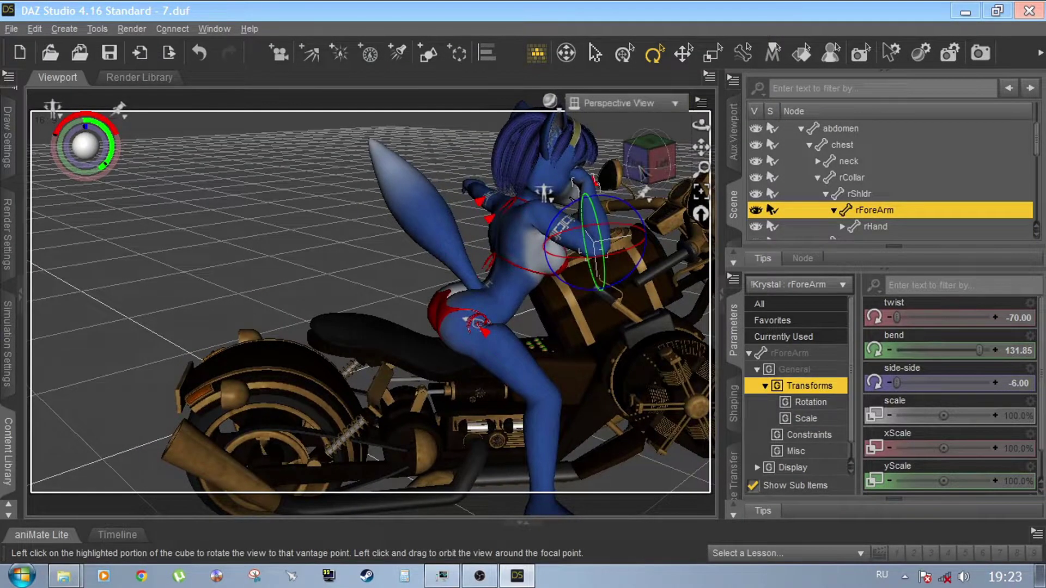
{"action": "left_click_drag", "start_coordinate": [701, 148], "coordinate": [702, 148]}
{"action": "left_click", "coordinate": [665, 172]}
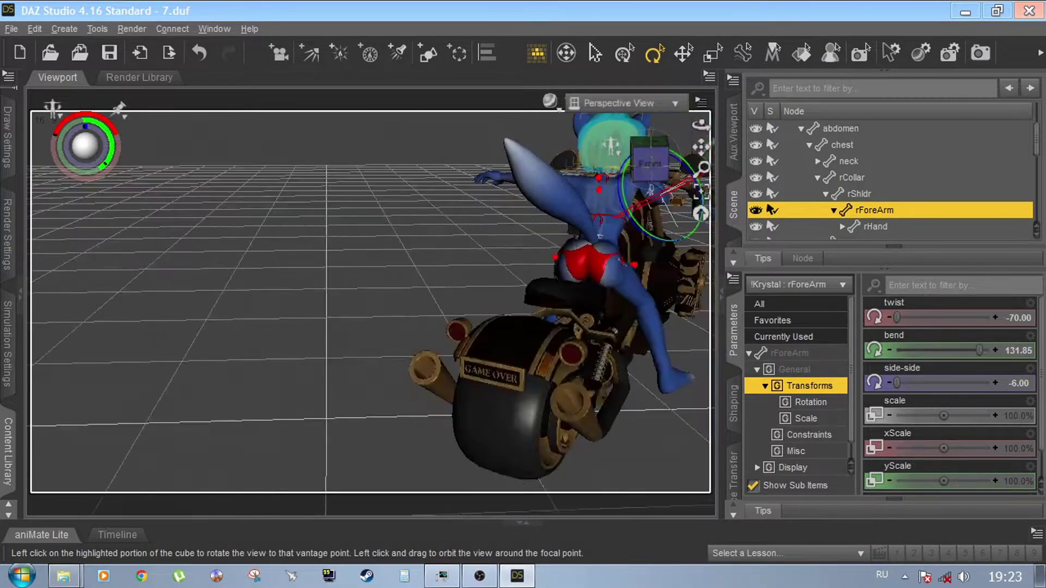
{"action": "left_click_drag", "start_coordinate": [701, 147], "coordinate": [658, 140]}
{"action": "scroll", "coordinate": [656, 136], "scroll_direction": "up", "scroll_amount": 5}
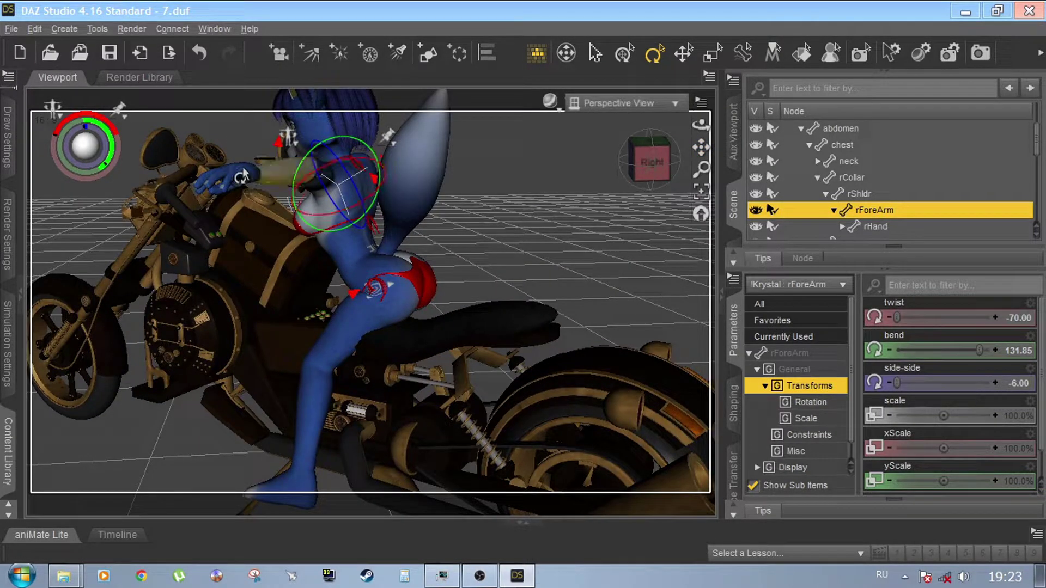
{"action": "left_click_drag", "start_coordinate": [238, 177], "coordinate": [286, 211]}
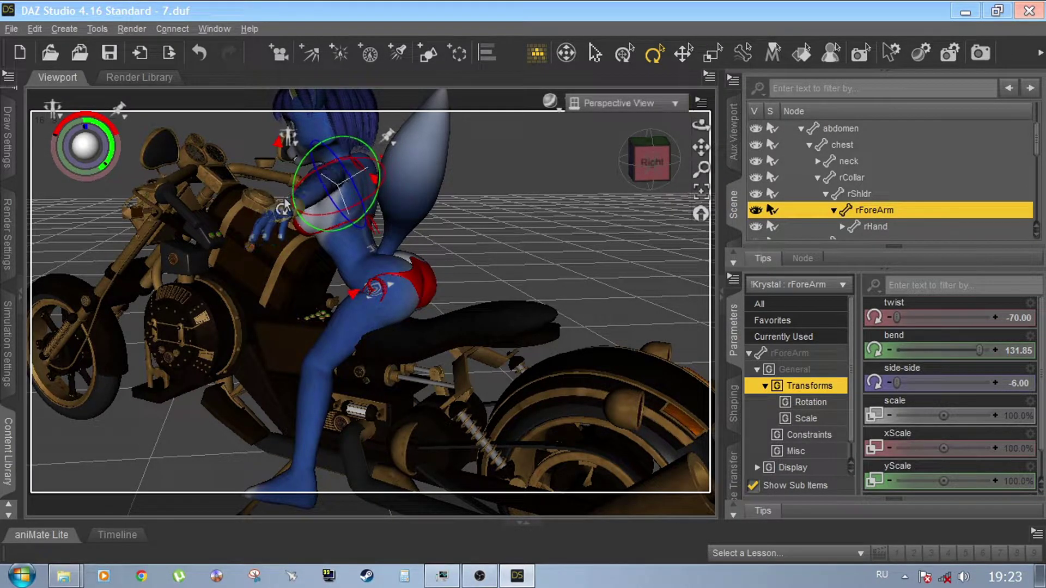
Step: Lower Krystal's left arm from the handlebar and bring the hand forward beside the tank, just in front of the thigh
{"action": "mouse_move", "coordinate": [638, 162]}
{"action": "left_mouse_down"}
{"action": "mouse_move", "coordinate": [675, 165]}
{"action": "mouse_move", "coordinate": [629, 163]}
{"action": "mouse_move", "coordinate": [645, 160]}
{"action": "left_mouse_up"}
{"action": "scroll", "coordinate": [645, 160], "scroll_direction": "up", "scroll_amount": 3}
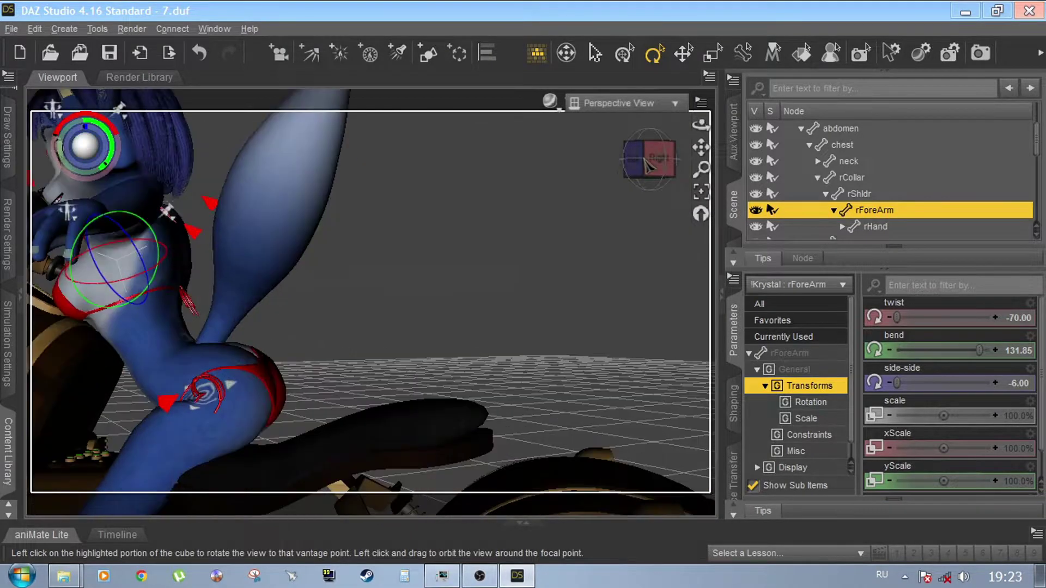
{"action": "left_click", "coordinate": [648, 166]}
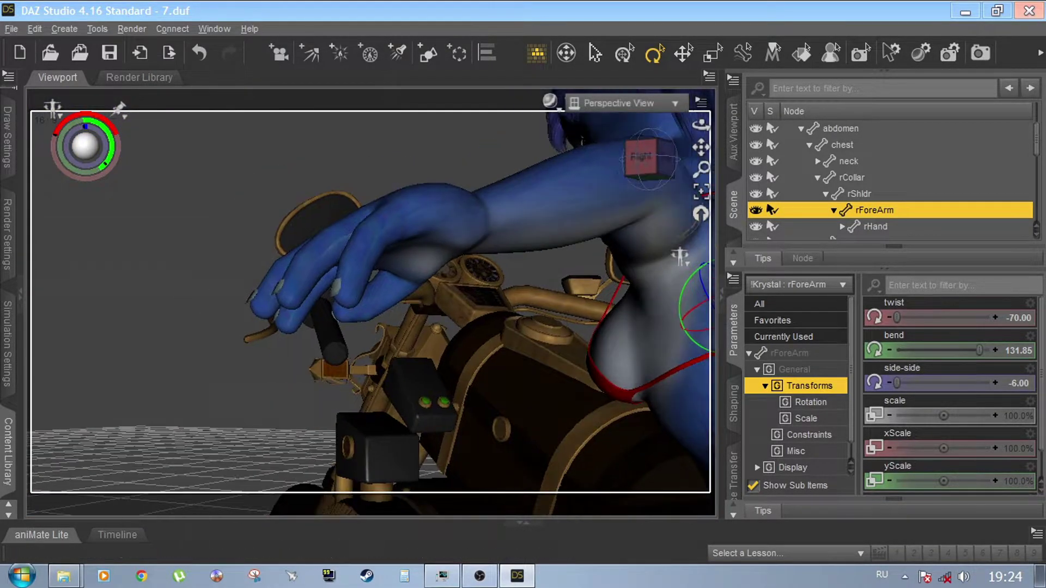
{"action": "left_click", "coordinate": [648, 164]}
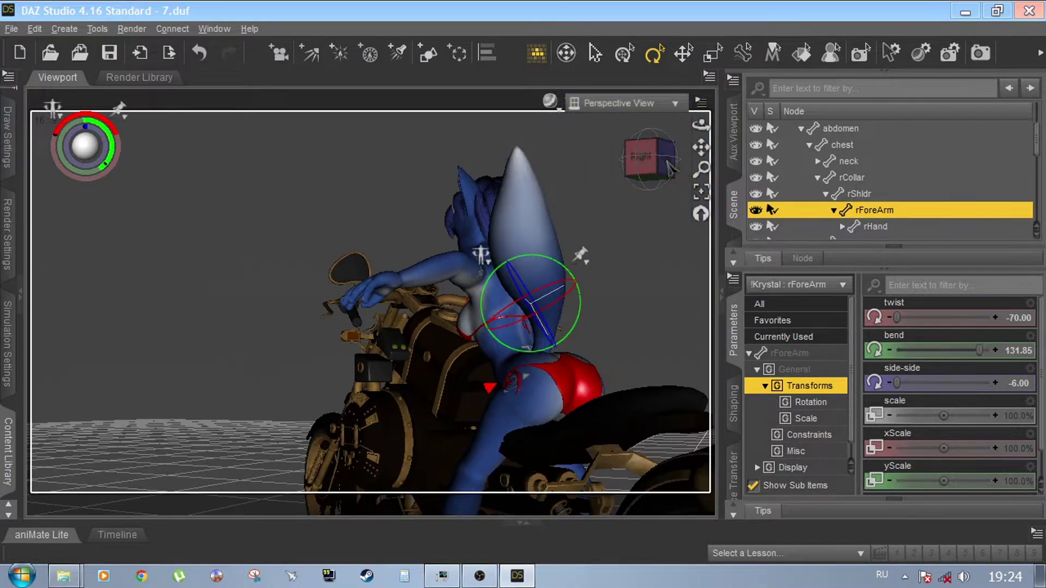
{"action": "left_click_drag", "start_coordinate": [648, 165], "coordinate": [651, 171]}
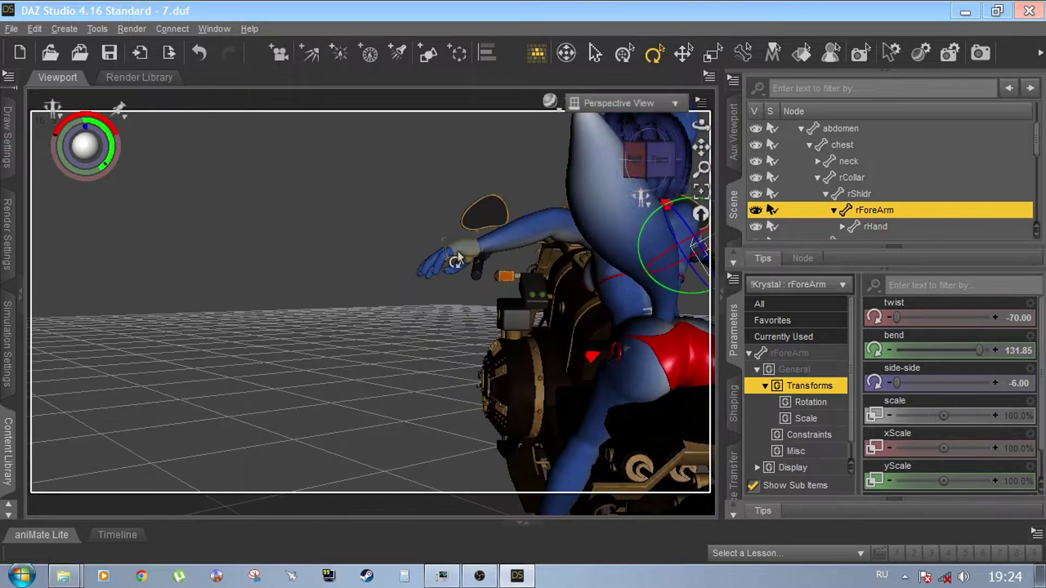
{"action": "left_click_drag", "start_coordinate": [459, 255], "coordinate": [573, 374]}
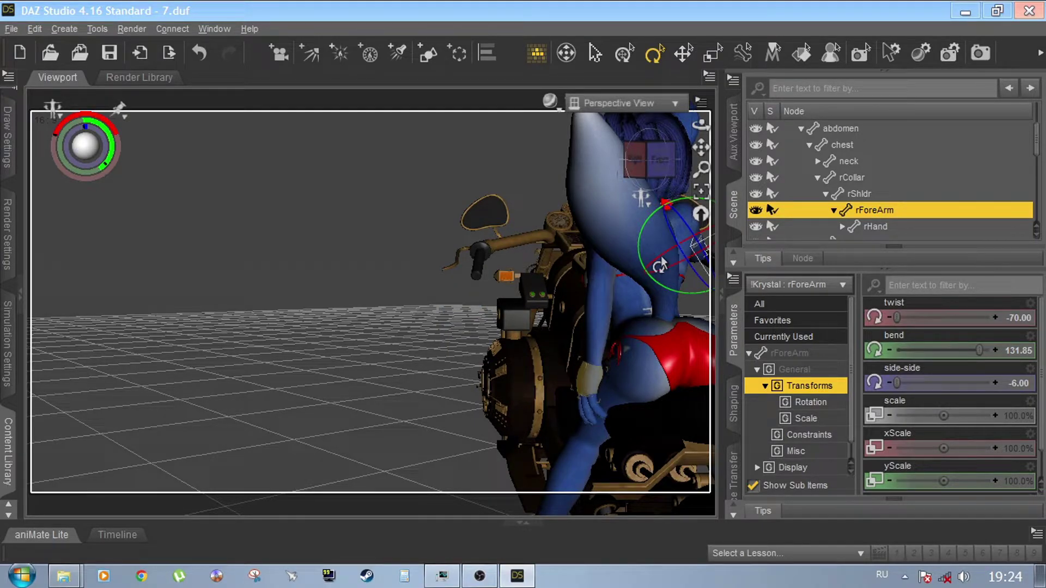
{"action": "left_click_drag", "start_coordinate": [648, 165], "coordinate": [694, 170]}
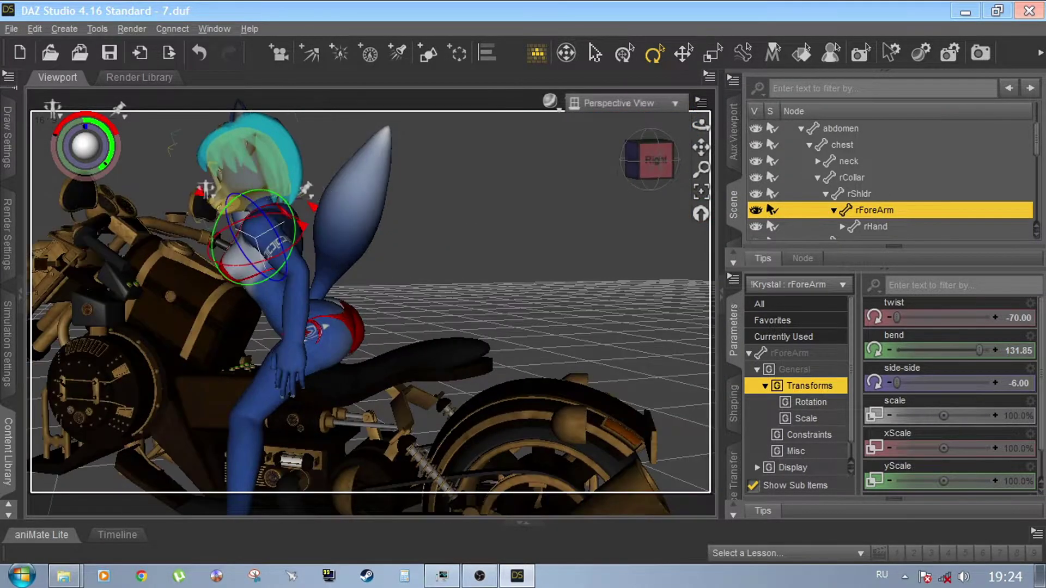
{"action": "left_click_drag", "start_coordinate": [249, 369], "coordinate": [215, 380]}
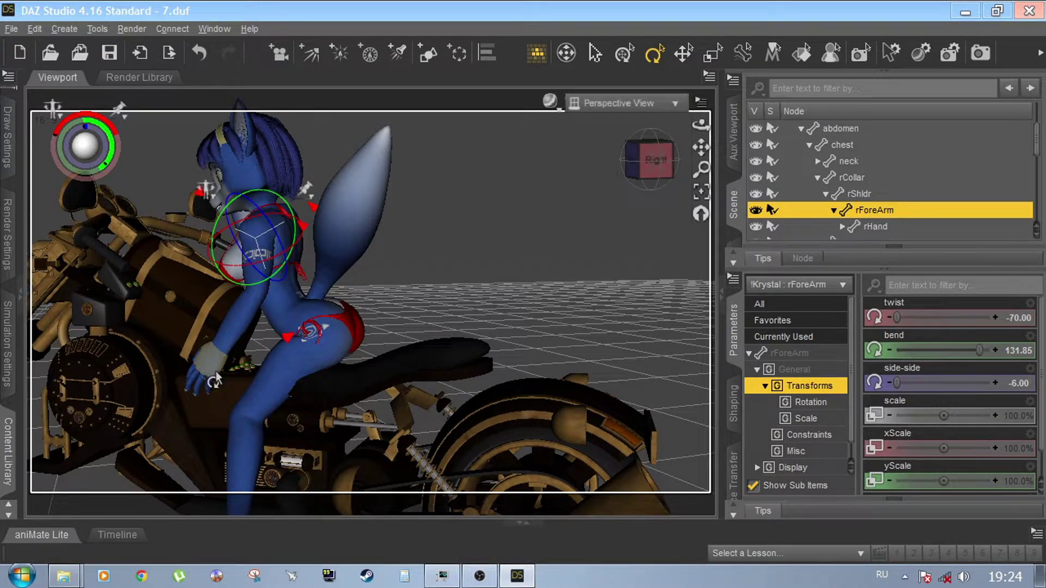
{"action": "left_click", "coordinate": [401, 176]}
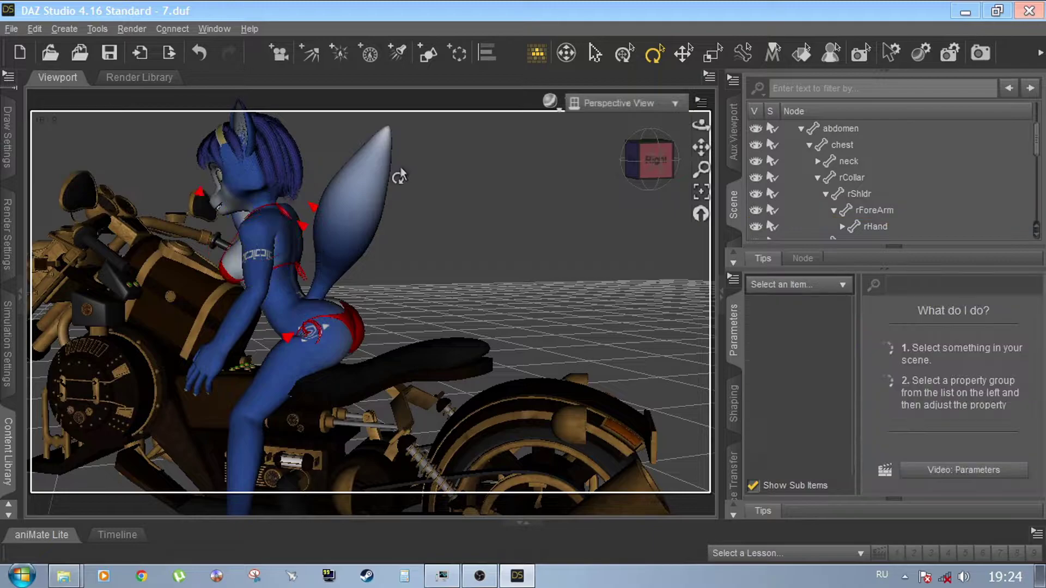
Step: Turn the motorcycle's handlebar (HBar) to -24.6
{"action": "mouse_move", "coordinate": [658, 165]}
{"action": "left_mouse_down"}
{"action": "mouse_move", "coordinate": [618, 162]}
{"action": "mouse_move", "coordinate": [665, 167]}
{"action": "mouse_move", "coordinate": [644, 160]}
{"action": "left_mouse_up"}
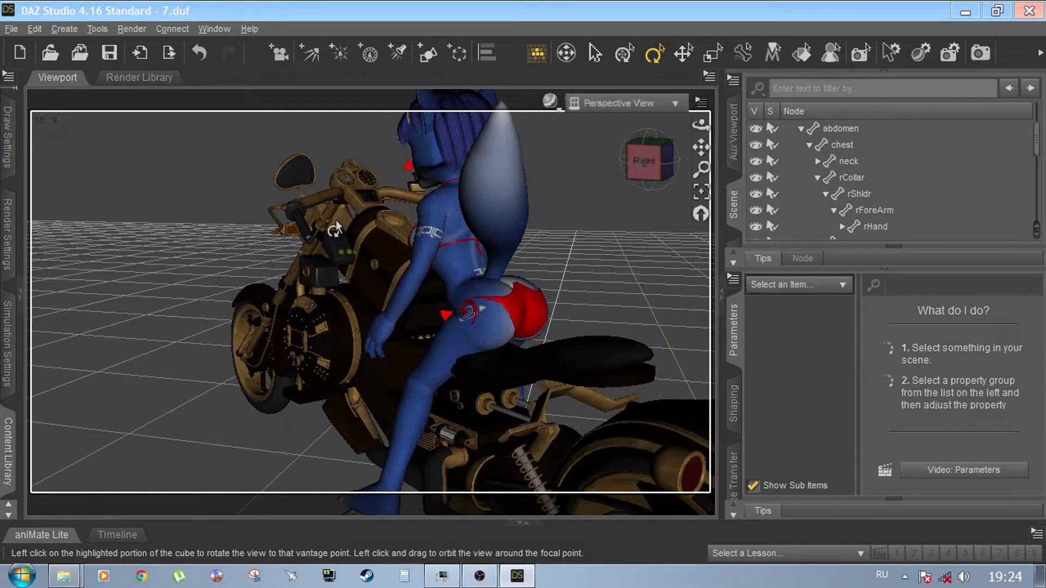
{"action": "left_click", "coordinate": [324, 218]}
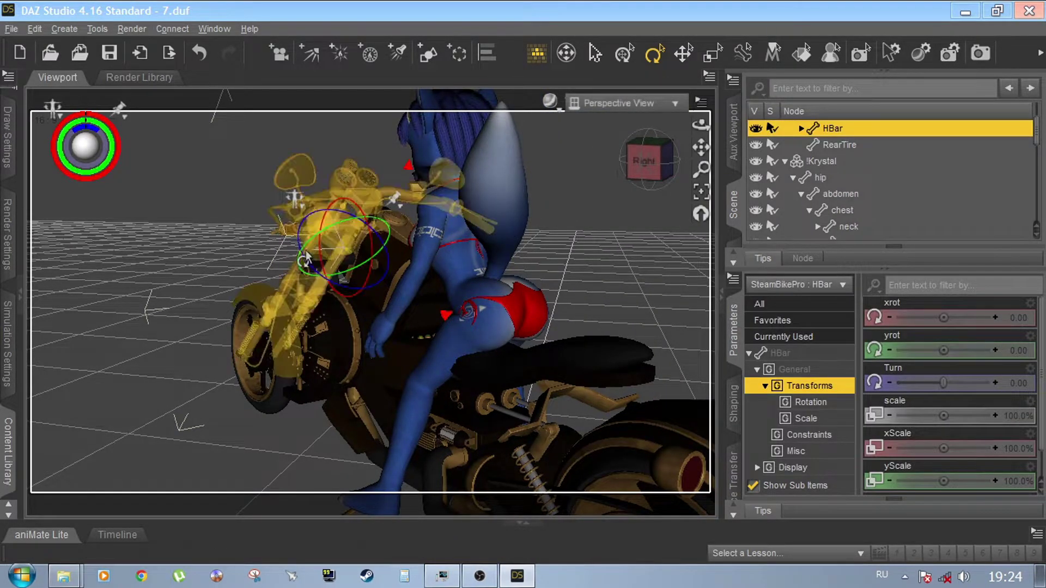
{"action": "left_click_drag", "start_coordinate": [306, 262], "coordinate": [310, 277]}
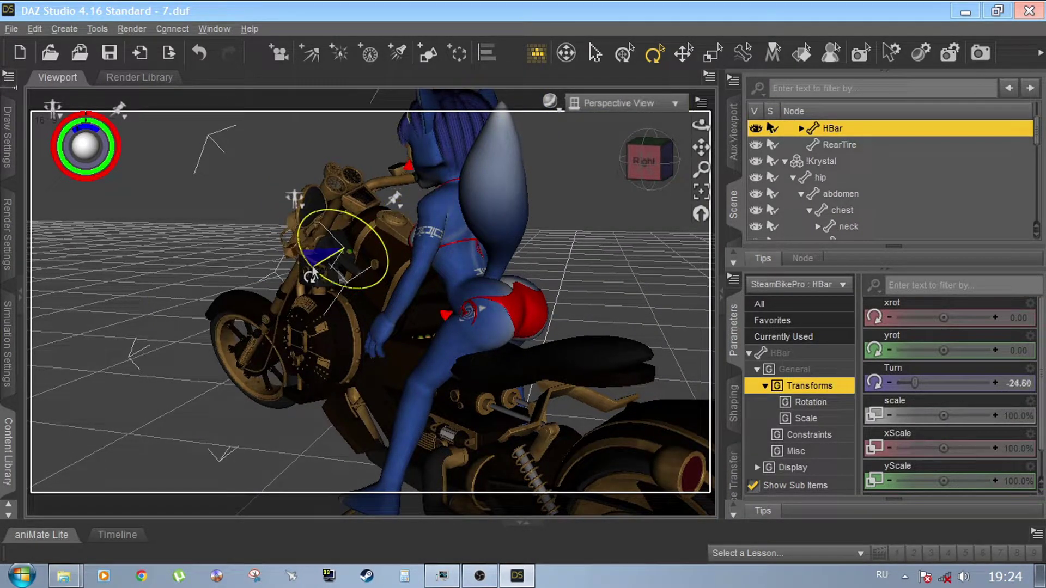
Step: Rotate Krystal's right forearm forward from her face to twist -64.84, bend 113.93 and side-side 6
{"action": "mouse_move", "coordinate": [649, 170]}
{"action": "left_mouse_down"}
{"action": "mouse_move", "coordinate": [590, 164]}
{"action": "mouse_move", "coordinate": [645, 156]}
{"action": "left_mouse_up"}
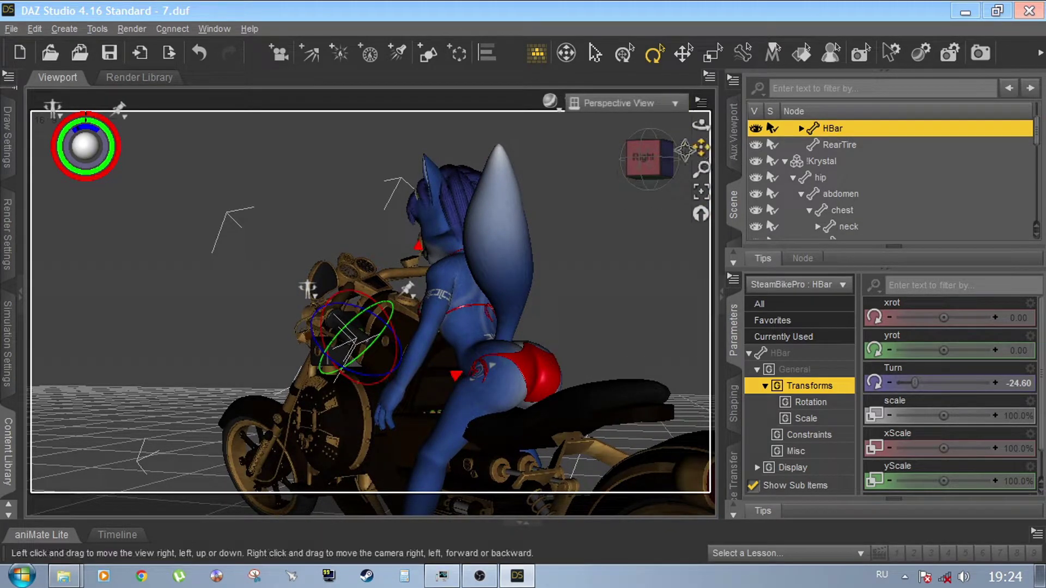
{"action": "left_click_drag", "start_coordinate": [656, 165], "coordinate": [661, 170]}
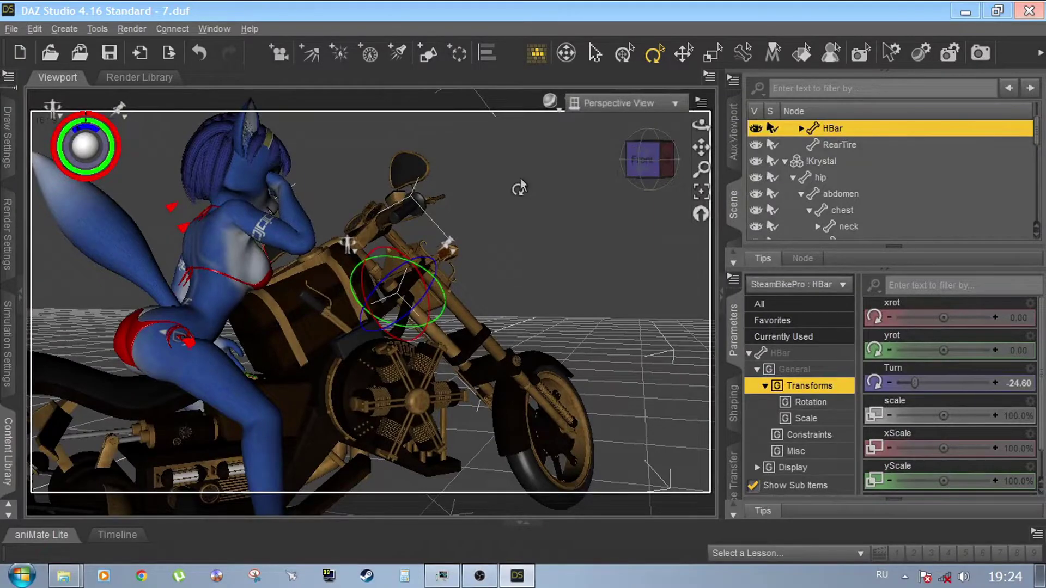
{"action": "left_click_drag", "start_coordinate": [646, 163], "coordinate": [649, 170]}
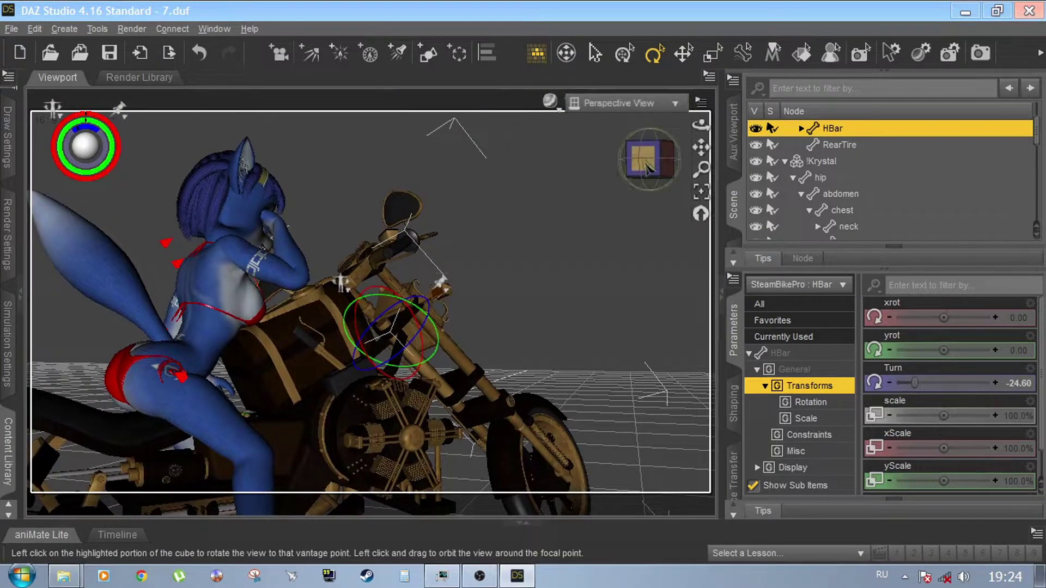
{"action": "left_click", "coordinate": [649, 170]}
{"action": "left_click_drag", "start_coordinate": [648, 170], "coordinate": [646, 163]}
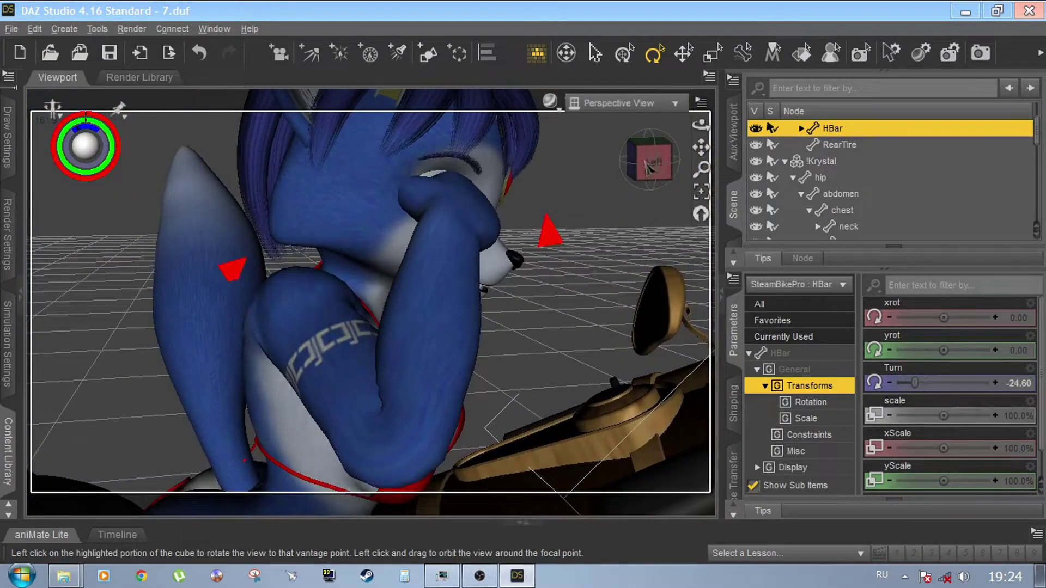
{"action": "left_click", "coordinate": [410, 326]}
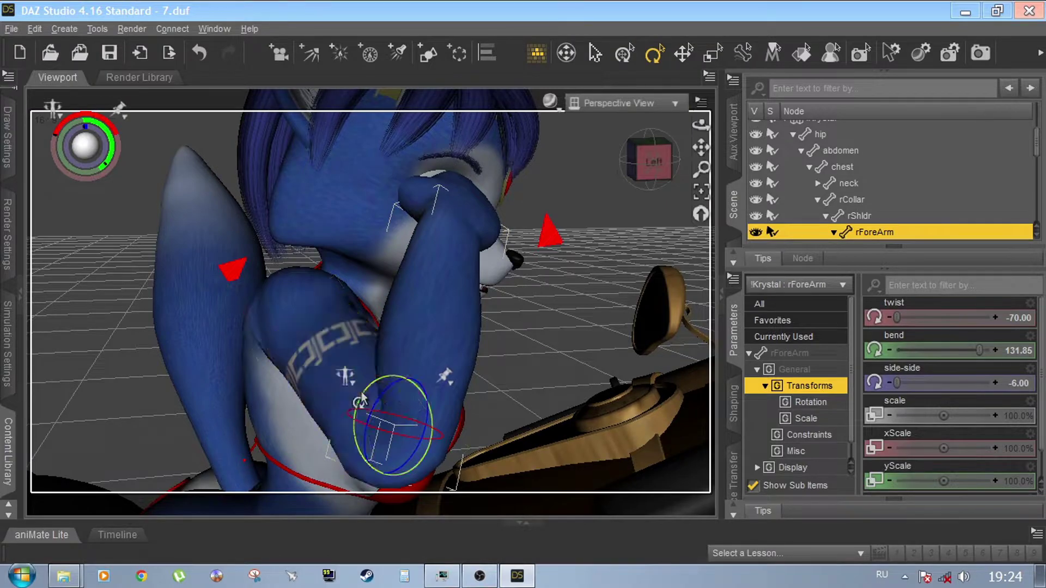
{"action": "mouse_move", "coordinate": [366, 396]}
{"action": "left_mouse_down"}
{"action": "mouse_move", "coordinate": [402, 397]}
{"action": "mouse_move", "coordinate": [365, 389]}
{"action": "left_mouse_up"}
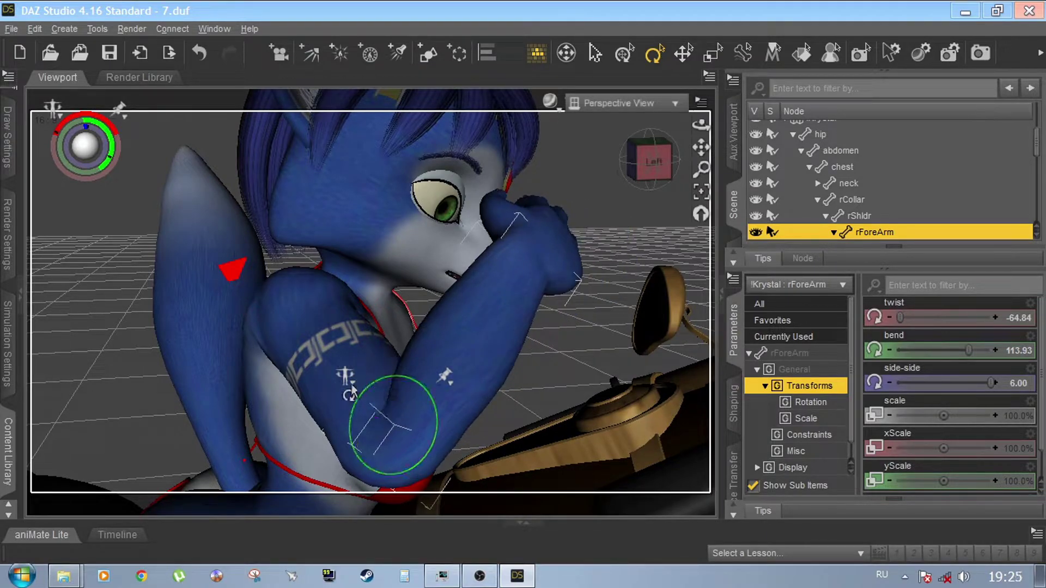
Step: Rotate Krystal's right shoulder to twist -4.60, front-back 45.40 and bend 46.44, lowering the hand below her muzzle
{"action": "left_click", "coordinate": [330, 355]}
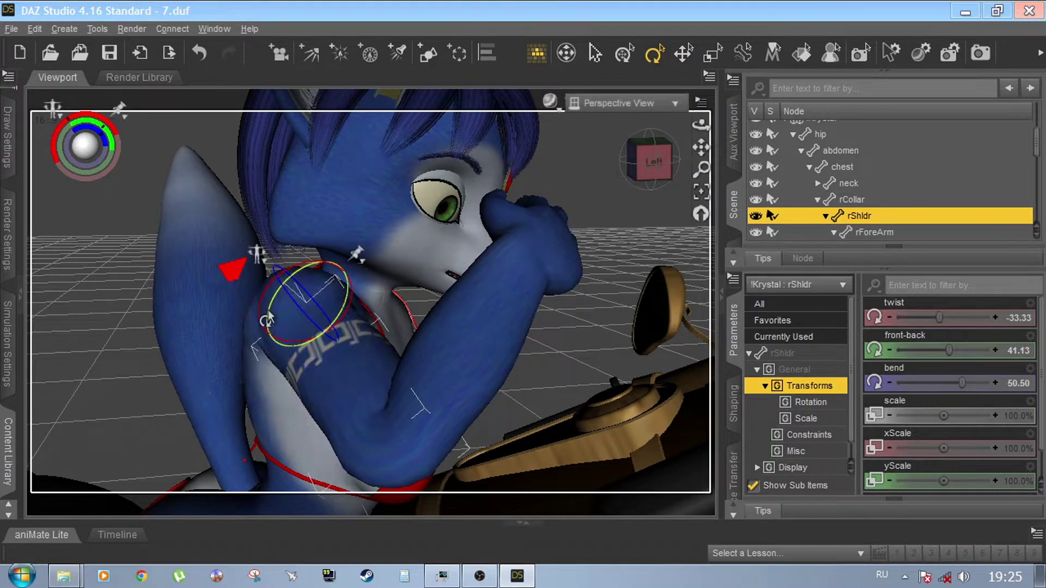
{"action": "left_click_drag", "start_coordinate": [268, 316], "coordinate": [292, 343]}
{"action": "left_click", "coordinate": [201, 56]}
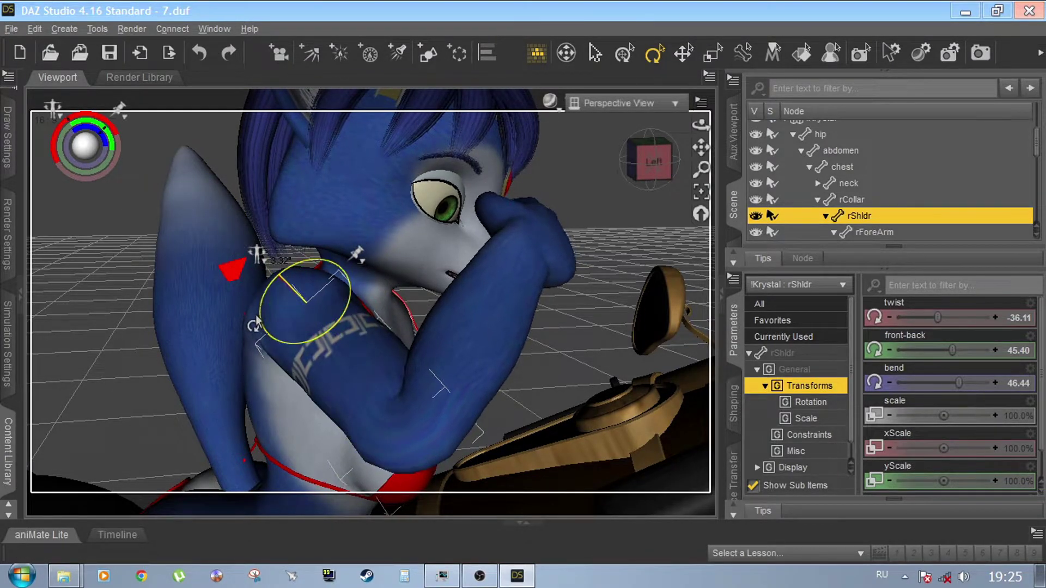
{"action": "mouse_move", "coordinate": [258, 331]}
{"action": "left_mouse_down"}
{"action": "mouse_move", "coordinate": [207, 328]}
{"action": "mouse_move", "coordinate": [255, 327]}
{"action": "mouse_move", "coordinate": [242, 328]}
{"action": "mouse_move", "coordinate": [248, 318]}
{"action": "left_mouse_up"}
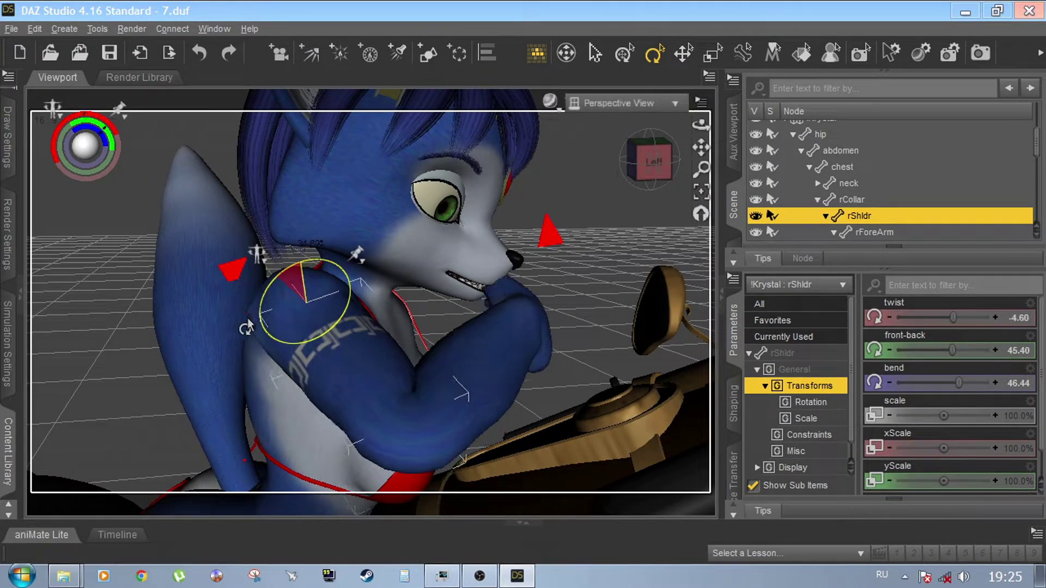
Step: Rotate Krystal's right hand to twist 20, side-side -15.35 and bend -0.23
{"action": "left_click", "coordinate": [534, 319]}
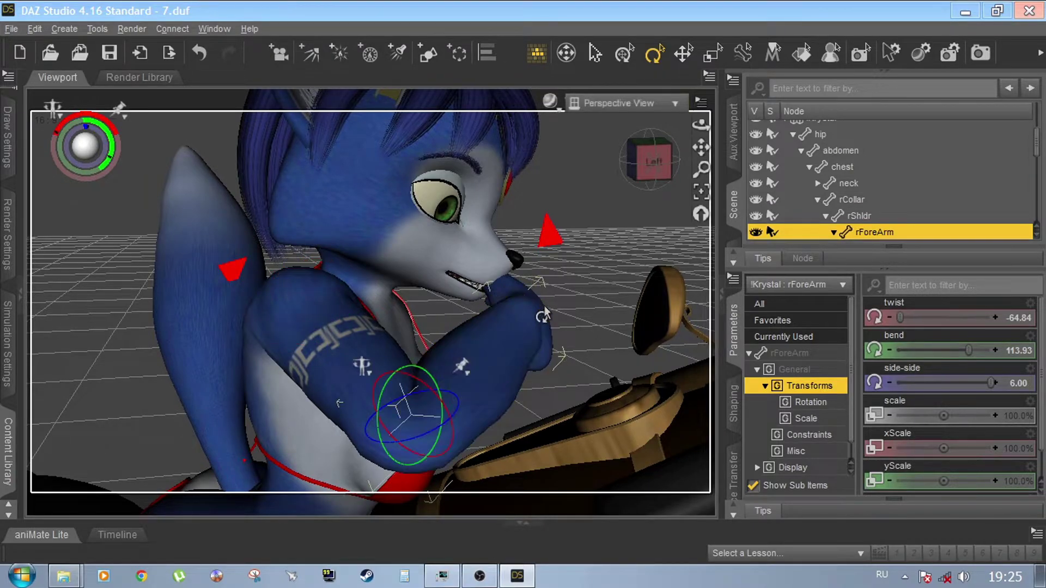
{"action": "left_click", "coordinate": [539, 321]}
{"action": "left_click_drag", "start_coordinate": [536, 339], "coordinate": [554, 315]}
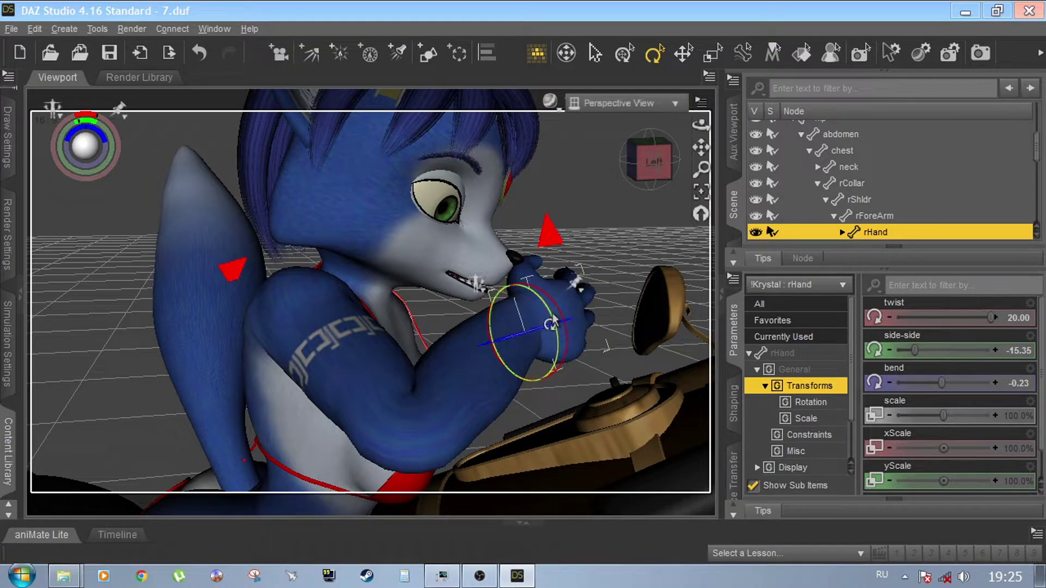
Step: Fold Krystal's right arm across in front of her chest, with the forearm at twist -70, bend 138.27 and side-side -6
{"action": "left_click_drag", "start_coordinate": [562, 324], "coordinate": [528, 319]}
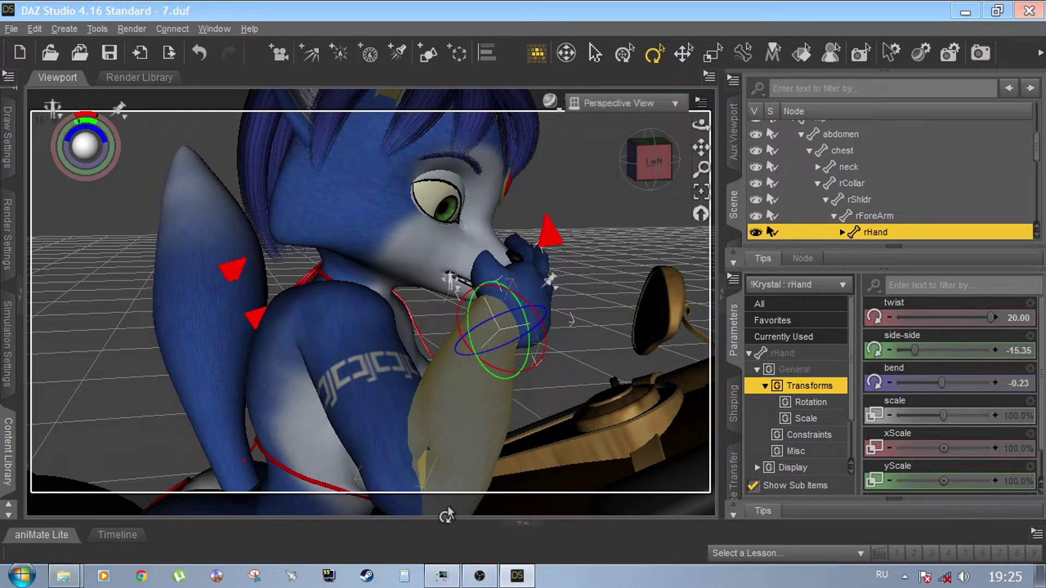
{"action": "left_click_drag", "start_coordinate": [472, 504], "coordinate": [538, 472]}
{"action": "mouse_move", "coordinate": [655, 161]}
{"action": "left_mouse_down"}
{"action": "mouse_move", "coordinate": [609, 163]}
{"action": "mouse_move", "coordinate": [620, 162]}
{"action": "mouse_move", "coordinate": [556, 142]}
{"action": "mouse_move", "coordinate": [606, 148]}
{"action": "mouse_move", "coordinate": [583, 149]}
{"action": "mouse_move", "coordinate": [604, 161]}
{"action": "mouse_move", "coordinate": [654, 157]}
{"action": "left_mouse_up"}
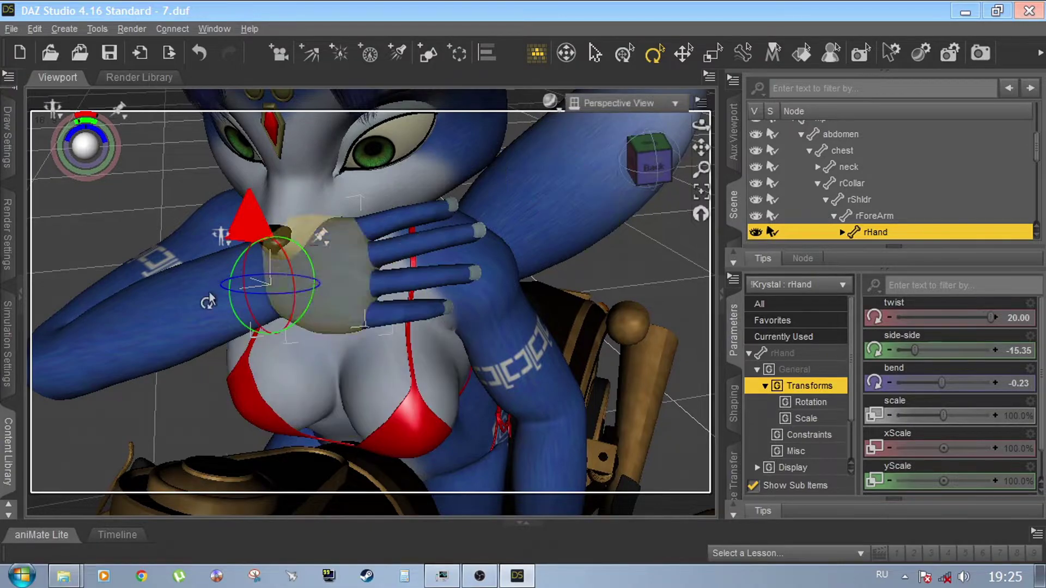
{"action": "left_click", "coordinate": [199, 317]}
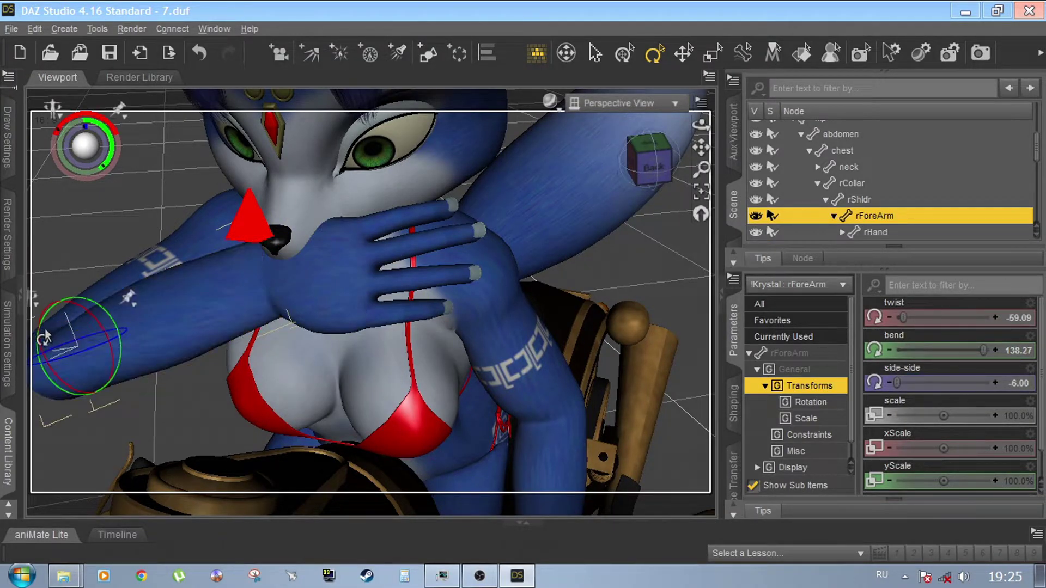
{"action": "left_click_drag", "start_coordinate": [39, 353], "coordinate": [180, 393]}
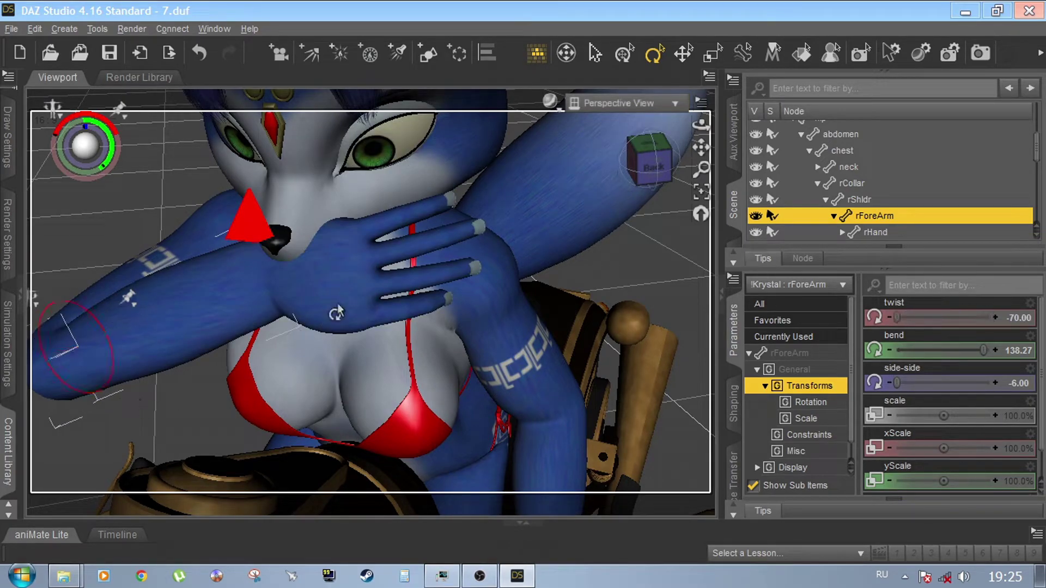
Step: Rotate Krystal's right hand to twist -20, side-side -25 and bend 4.48
{"action": "left_click", "coordinate": [342, 306]}
{"action": "left_click_drag", "start_coordinate": [246, 284], "coordinate": [256, 315]}
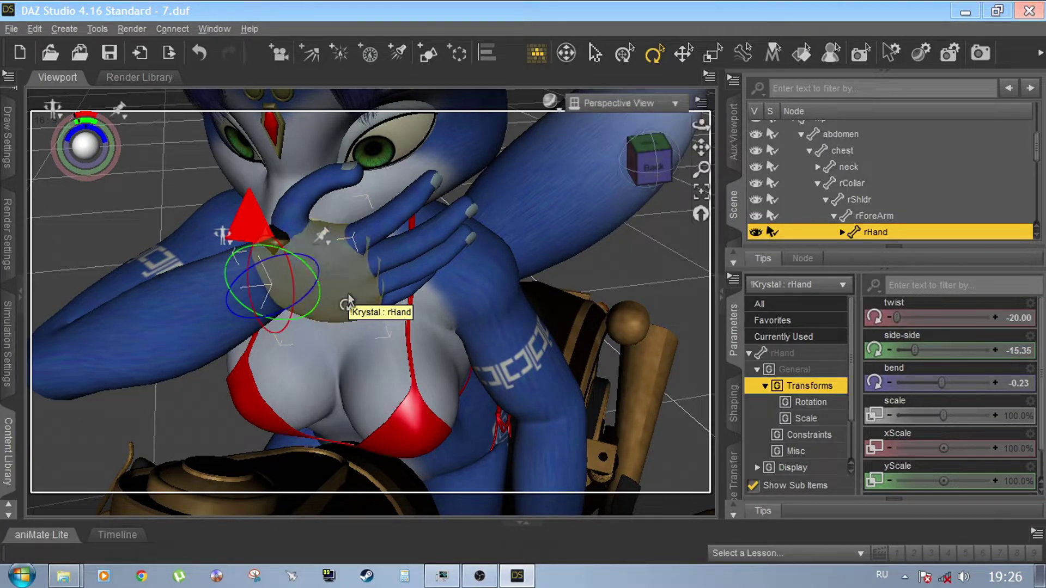
{"action": "mouse_move", "coordinate": [310, 320]}
{"action": "left_mouse_down"}
{"action": "mouse_move", "coordinate": [279, 324]}
{"action": "mouse_move", "coordinate": [339, 322]}
{"action": "mouse_move", "coordinate": [301, 322]}
{"action": "left_mouse_up"}
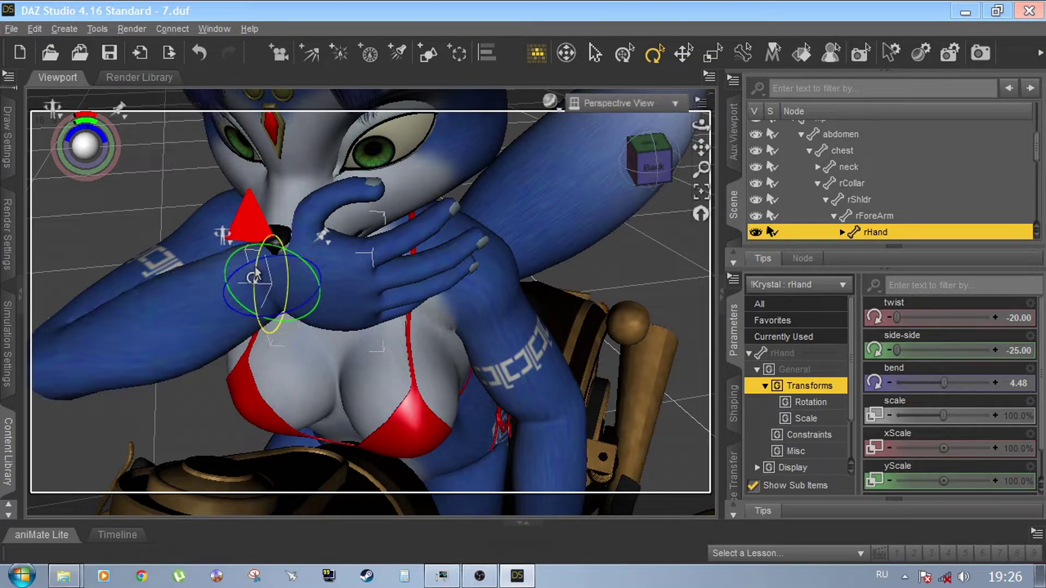
{"action": "left_click_drag", "start_coordinate": [260, 245], "coordinate": [272, 329]}
Step: Tilt and turn Krystal's head to bend -24.57 and twist about -40
{"action": "left_click_drag", "start_coordinate": [663, 175], "coordinate": [632, 166]}
{"action": "left_click_drag", "start_coordinate": [701, 148], "coordinate": [735, 132]}
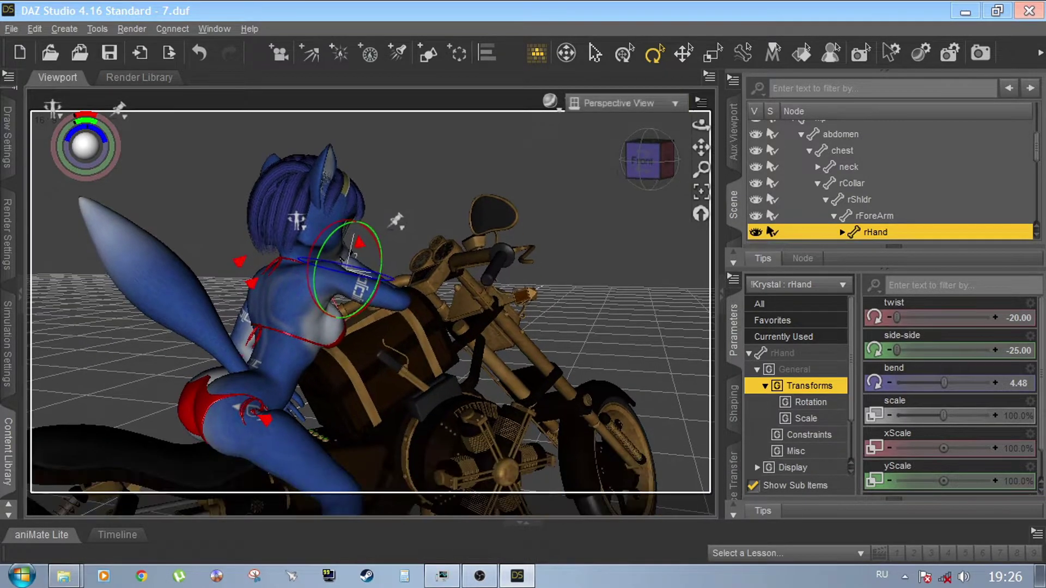
{"action": "left_click", "coordinate": [325, 227]}
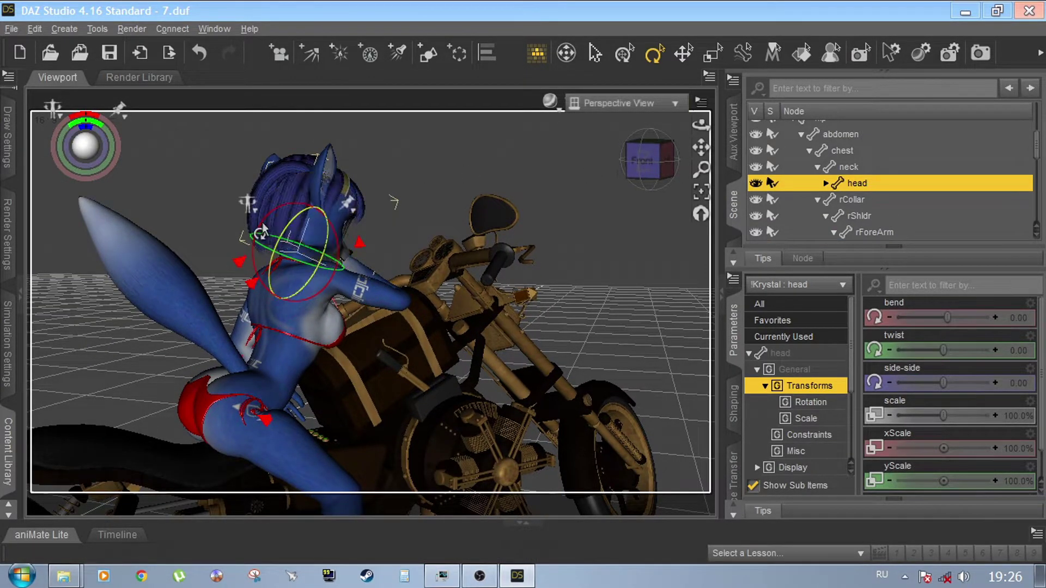
{"action": "mouse_move", "coordinate": [262, 230]}
{"action": "left_mouse_down"}
{"action": "mouse_move", "coordinate": [256, 243]}
{"action": "mouse_move", "coordinate": [261, 236]}
{"action": "left_mouse_up"}
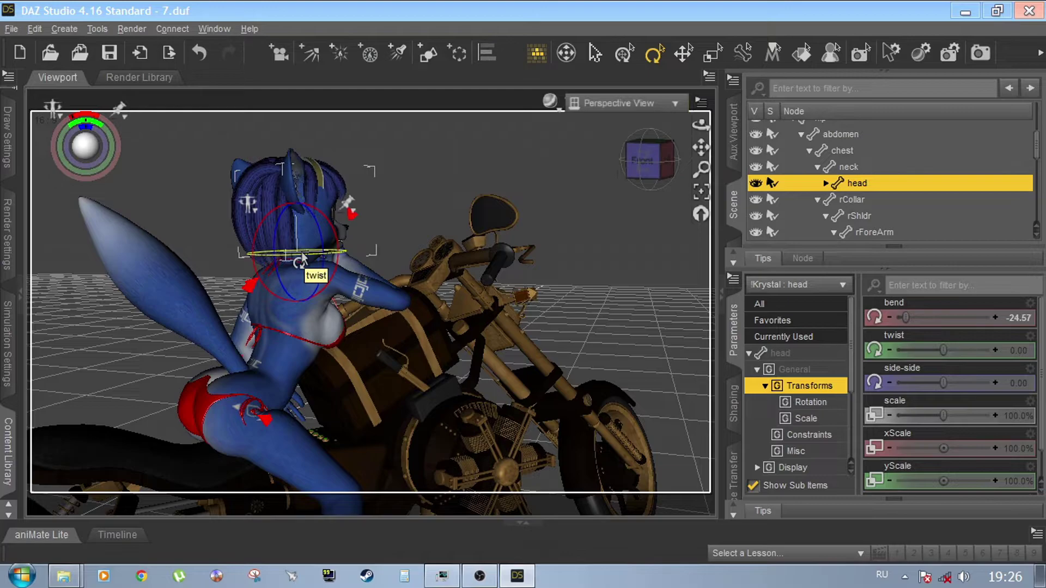
{"action": "mouse_move", "coordinate": [300, 255]}
{"action": "left_mouse_down"}
{"action": "mouse_move", "coordinate": [284, 256]}
{"action": "mouse_move", "coordinate": [316, 261]}
{"action": "left_mouse_up"}
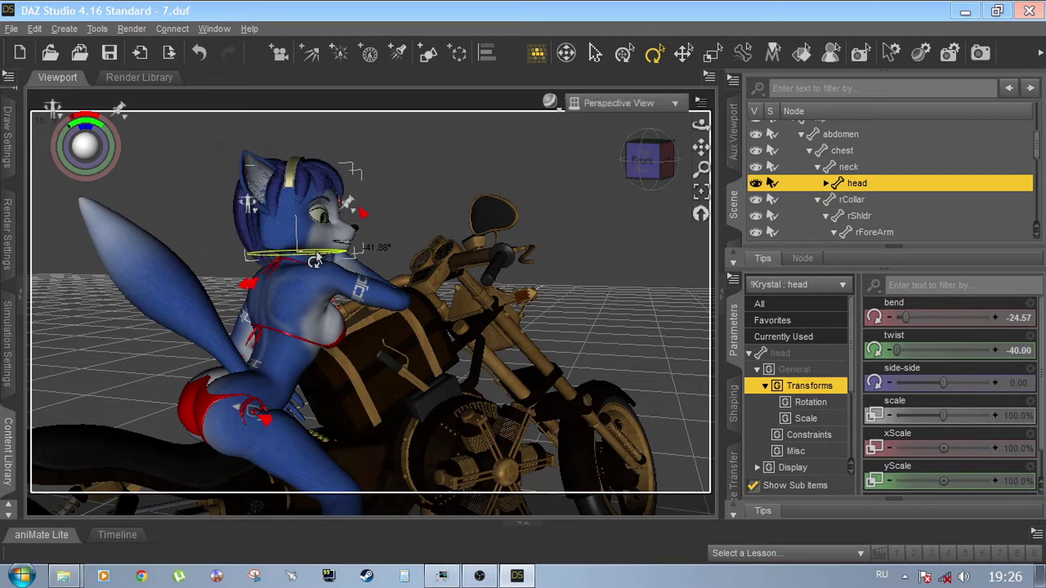
Step: Frame Krystal and the motorcycle from behind and save the scene over the existing 7.duf file
{"action": "left_click_drag", "start_coordinate": [651, 163], "coordinate": [671, 156]}
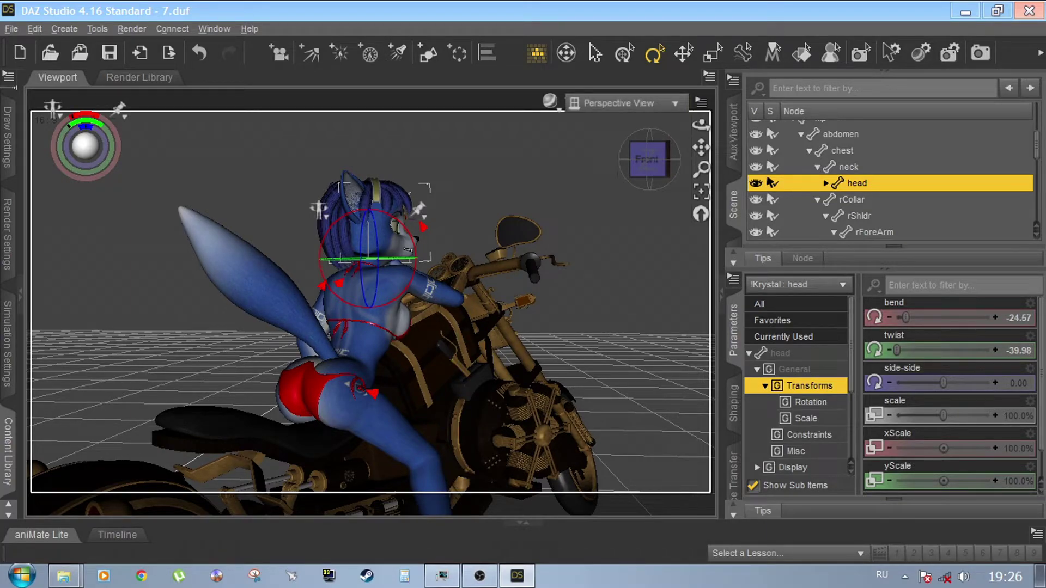
{"action": "left_click_drag", "start_coordinate": [702, 147], "coordinate": [750, 95]}
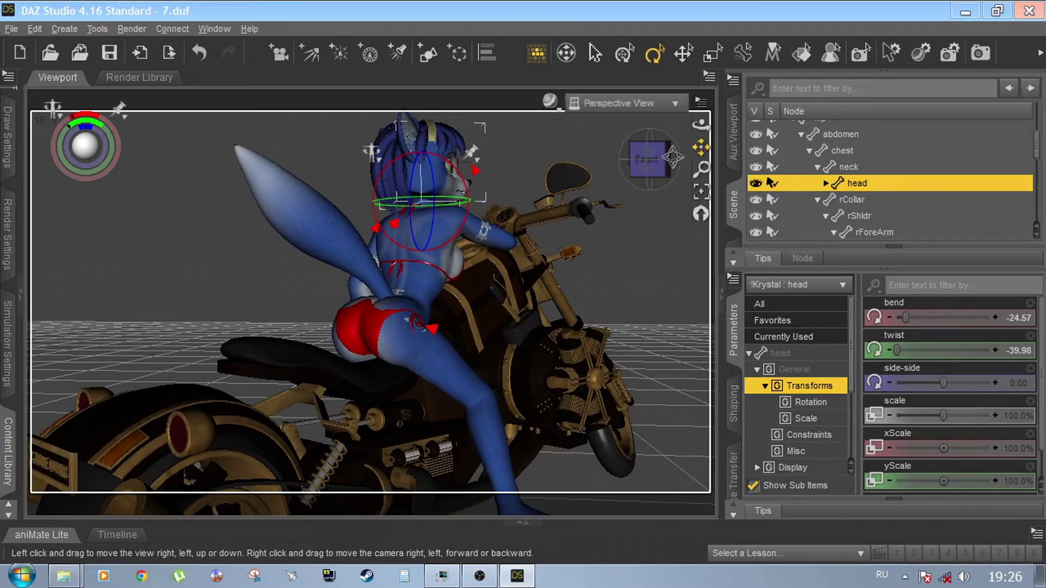
{"action": "left_click_drag", "start_coordinate": [646, 158], "coordinate": [701, 128]}
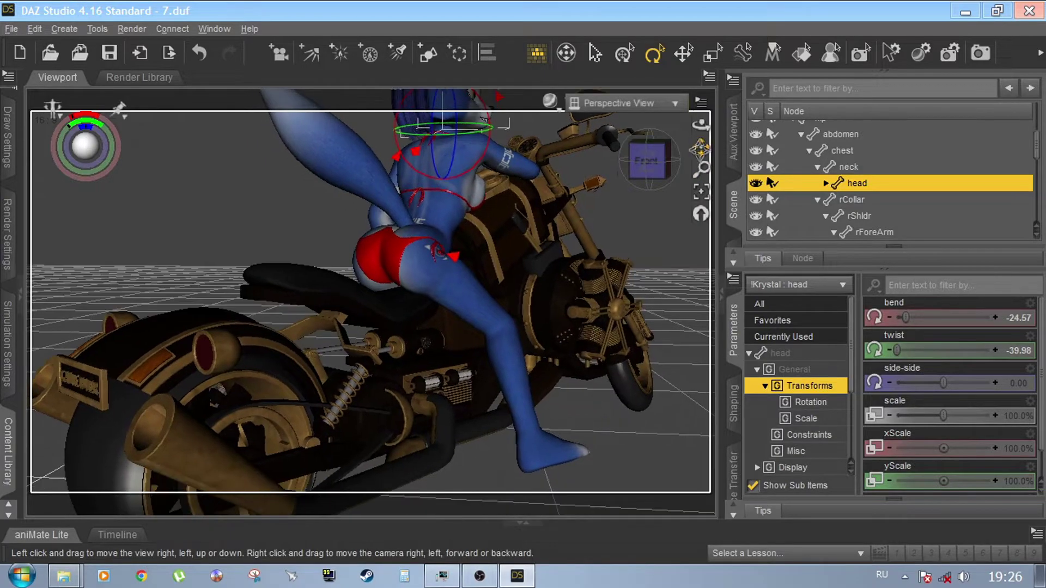
{"action": "left_click_drag", "start_coordinate": [648, 161], "coordinate": [648, 152]}
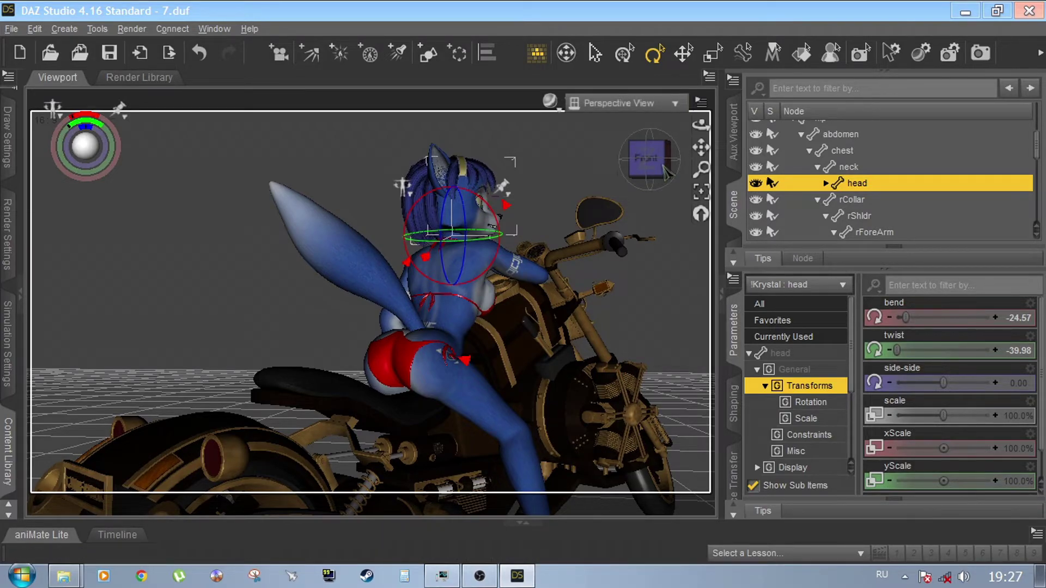
{"action": "left_click", "coordinate": [11, 28]}
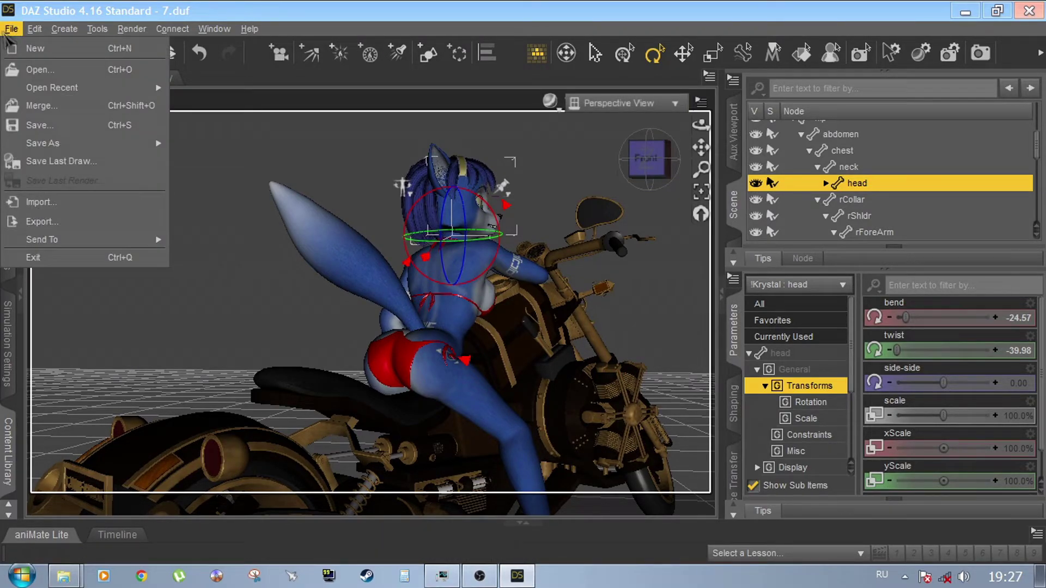
{"action": "left_click", "coordinate": [54, 124]}
{"action": "left_click", "coordinate": [175, 235]}
{"action": "left_click", "coordinate": [397, 393]}
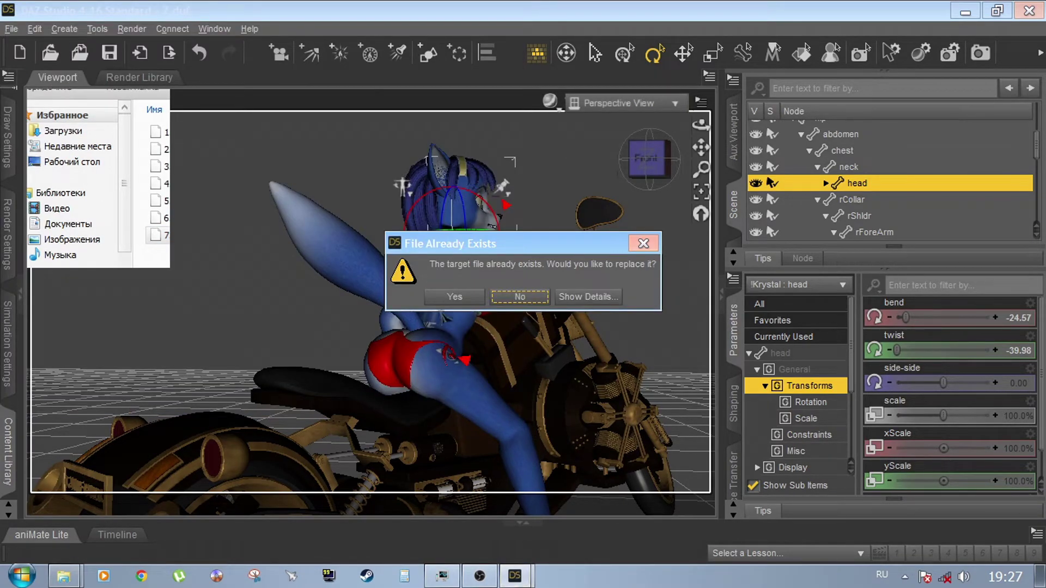
{"action": "left_click", "coordinate": [450, 297]}
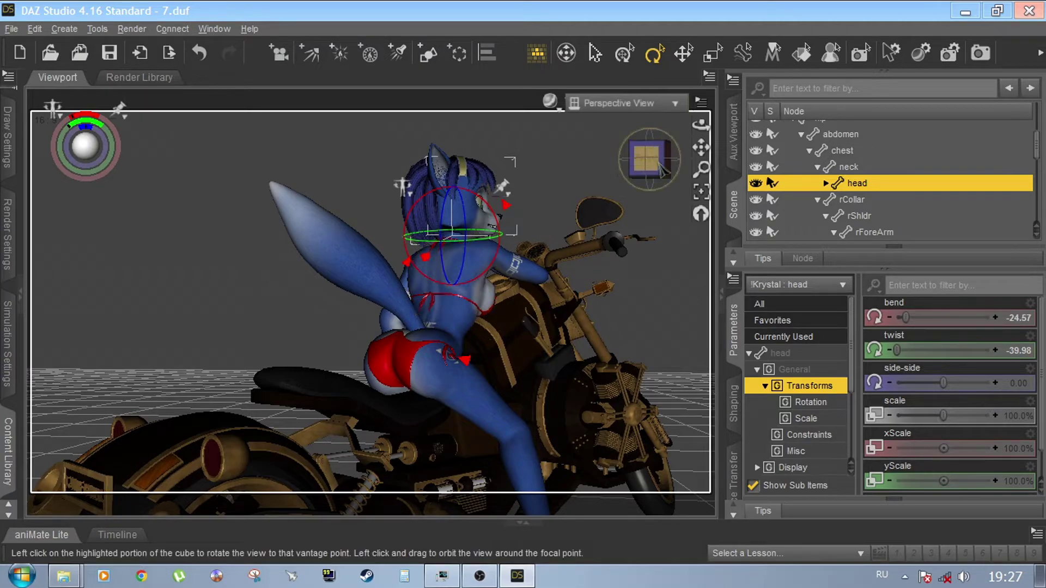
Step: Move the red control markers of the bikini's Ties1 and the hair's Bangs away from Krystal's upper back and face
{"action": "left_click", "coordinate": [423, 266]}
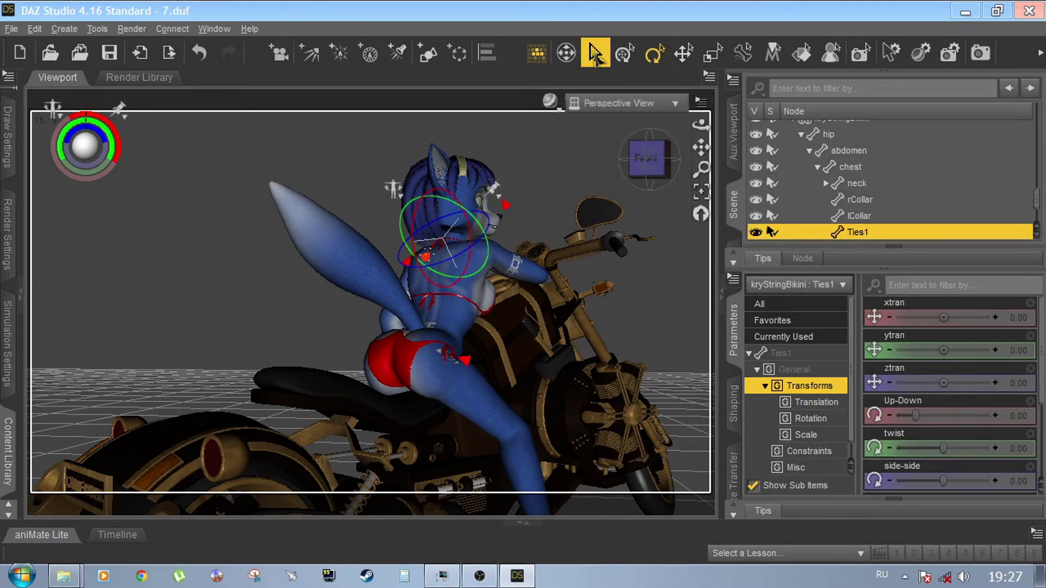
{"action": "left_click", "coordinate": [625, 53]}
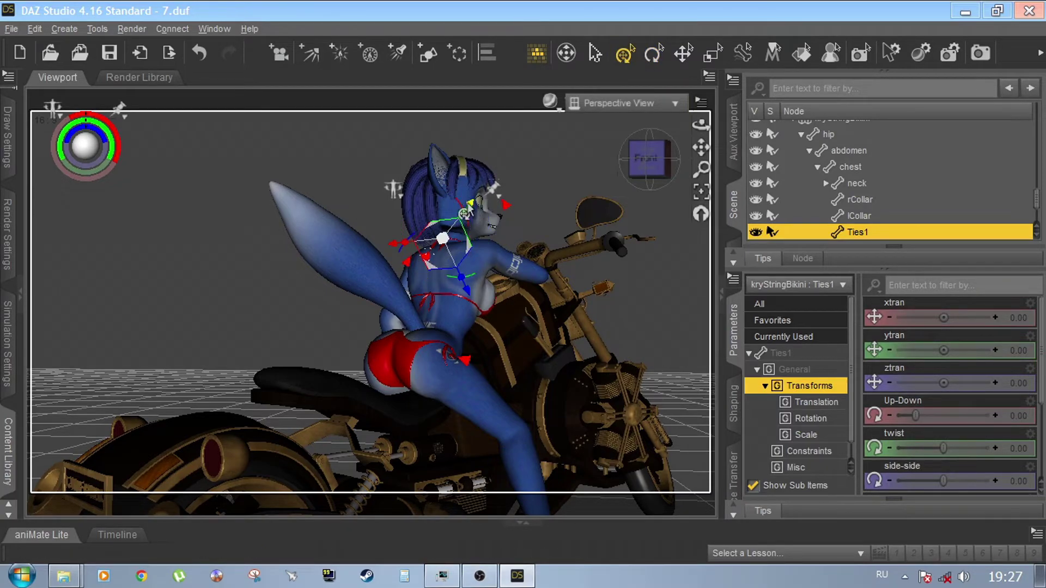
{"action": "left_click_drag", "start_coordinate": [467, 221], "coordinate": [258, 525]}
{"action": "left_click", "coordinate": [438, 148]}
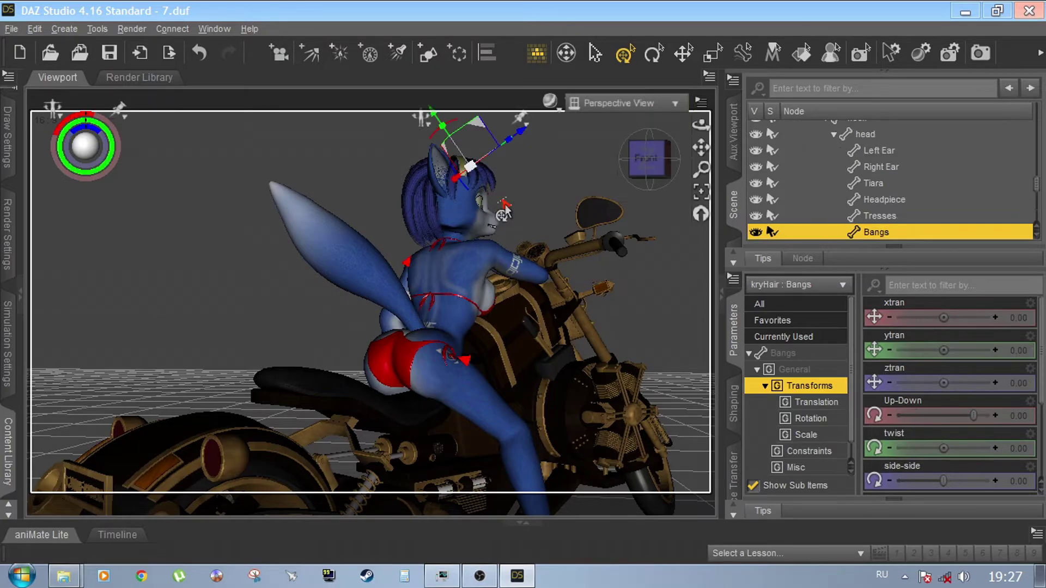
{"action": "left_click_drag", "start_coordinate": [432, 121], "coordinate": [650, 480]}
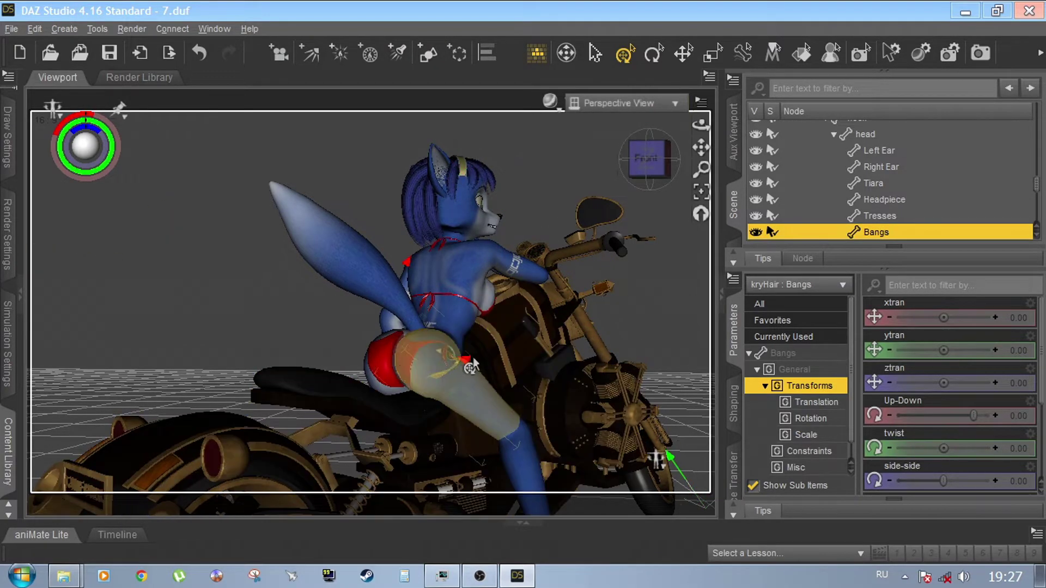
Step: Move the red control markers of the bikini's Ties4 and the hair's Tresses down, away from Krystal's hip and back
{"action": "left_click", "coordinate": [463, 365]}
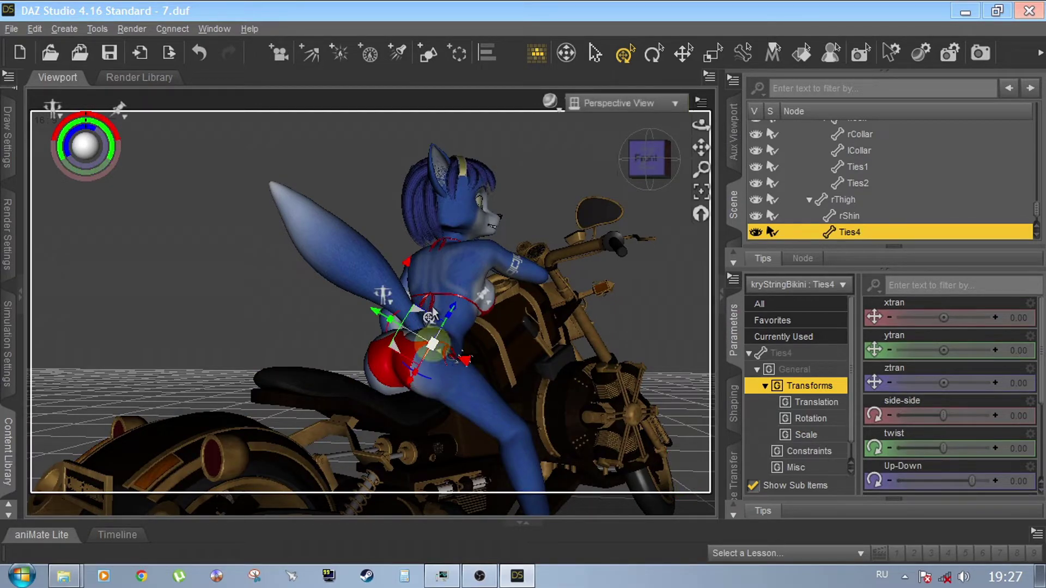
{"action": "left_click_drag", "start_coordinate": [455, 307], "coordinate": [309, 463]}
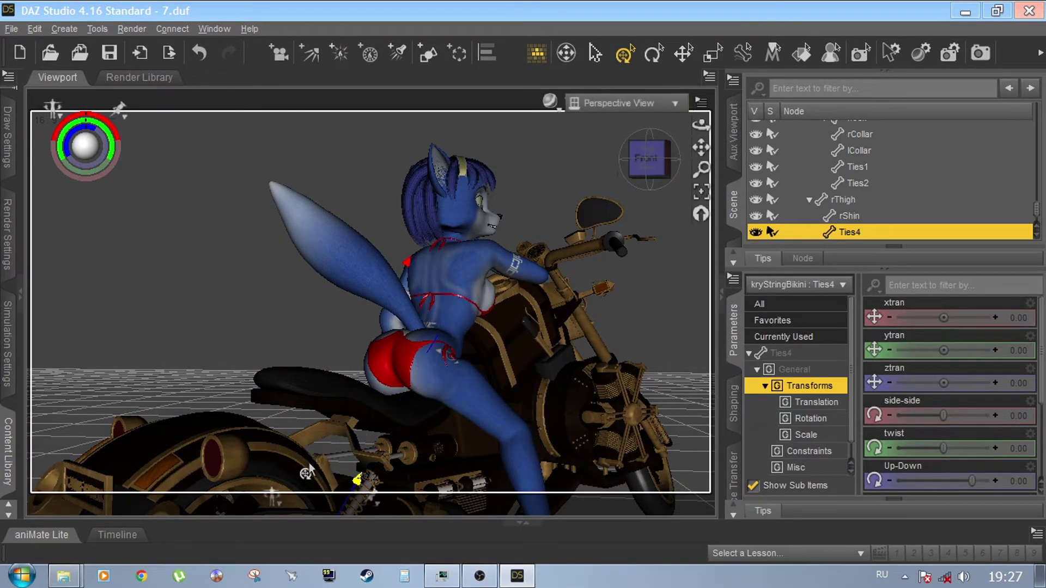
{"action": "left_click", "coordinate": [406, 269]}
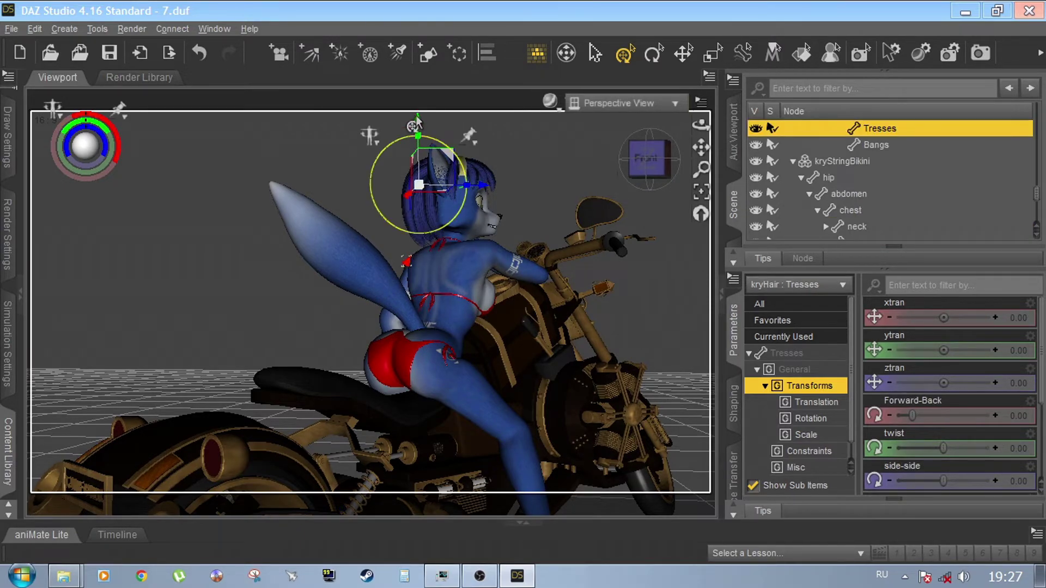
{"action": "left_click", "coordinate": [386, 381]}
{"action": "left_click_drag", "start_coordinate": [387, 376], "coordinate": [411, 493]}
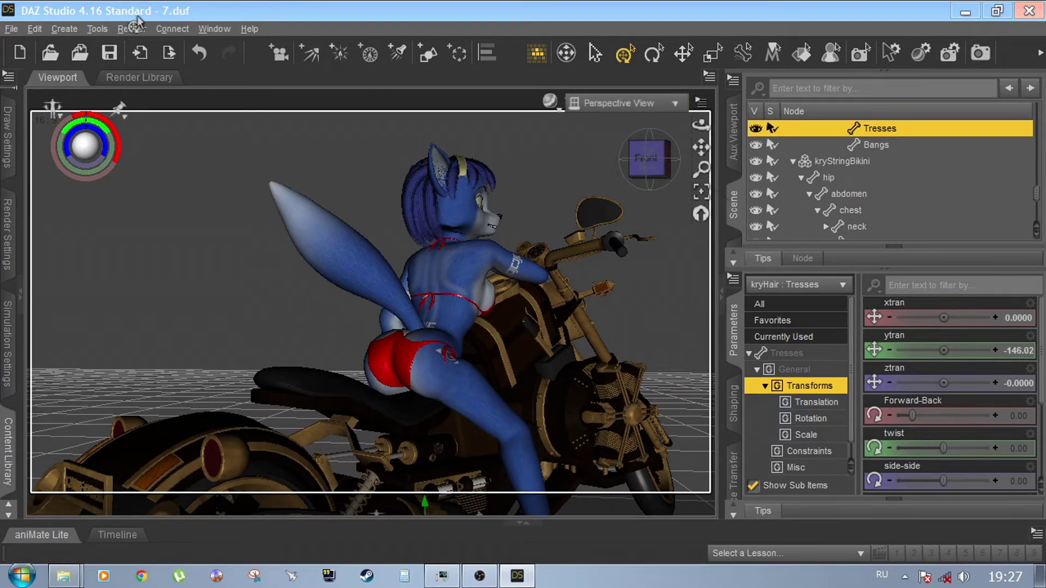
Step: Save the scene over the existing 7.duf file
{"action": "left_click", "coordinate": [11, 28]}
{"action": "left_click", "coordinate": [40, 126]}
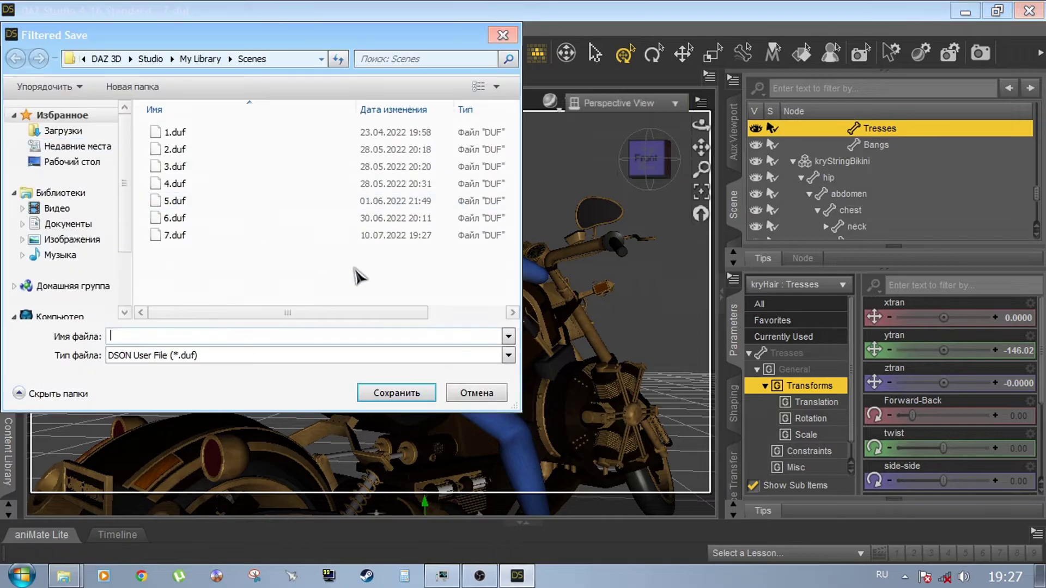
{"action": "left_click", "coordinate": [196, 235]}
{"action": "left_click", "coordinate": [396, 393]}
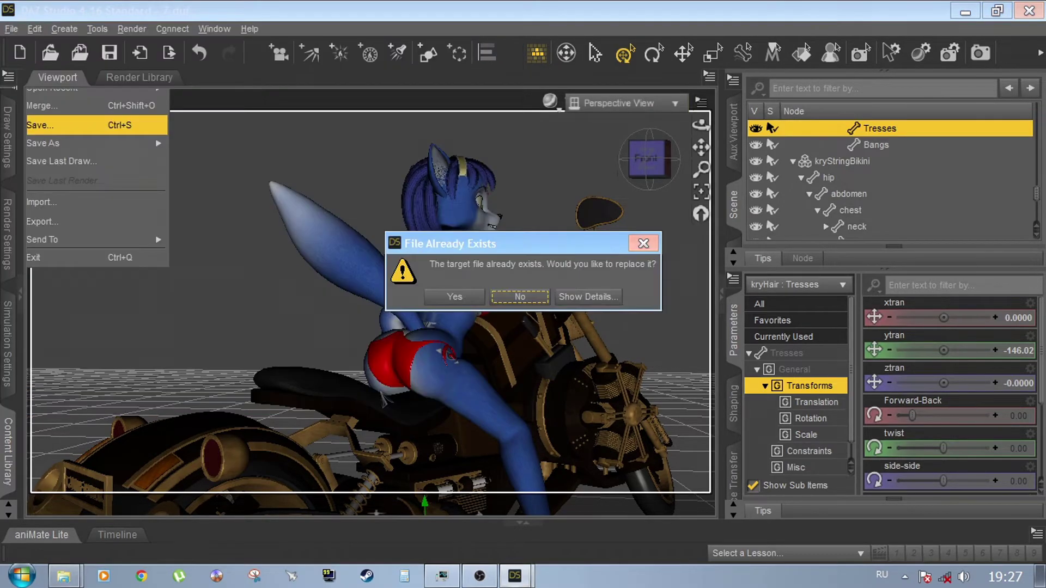
{"action": "left_click", "coordinate": [457, 299]}
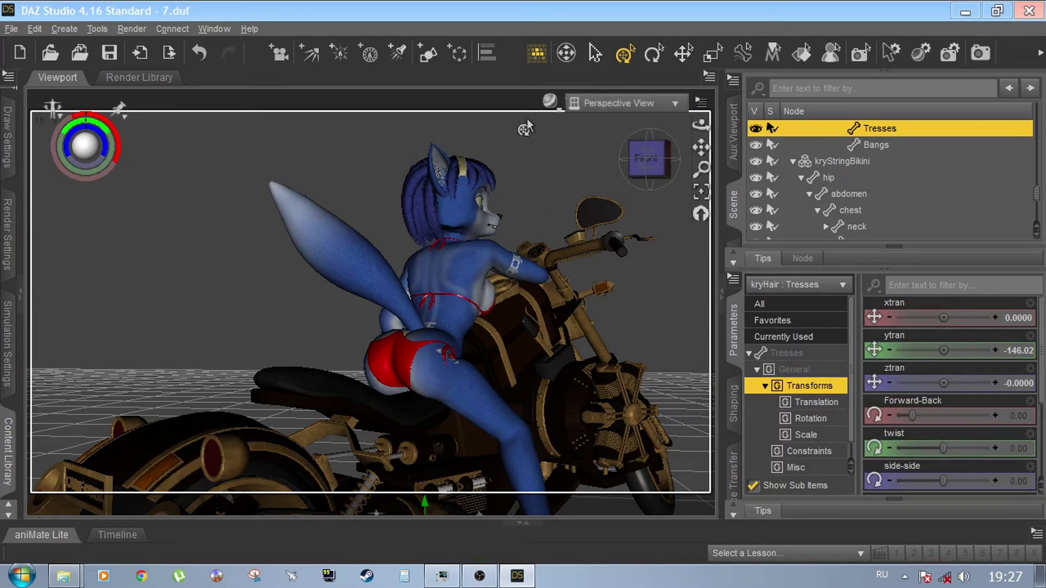
{"action": "left_click", "coordinate": [131, 28]}
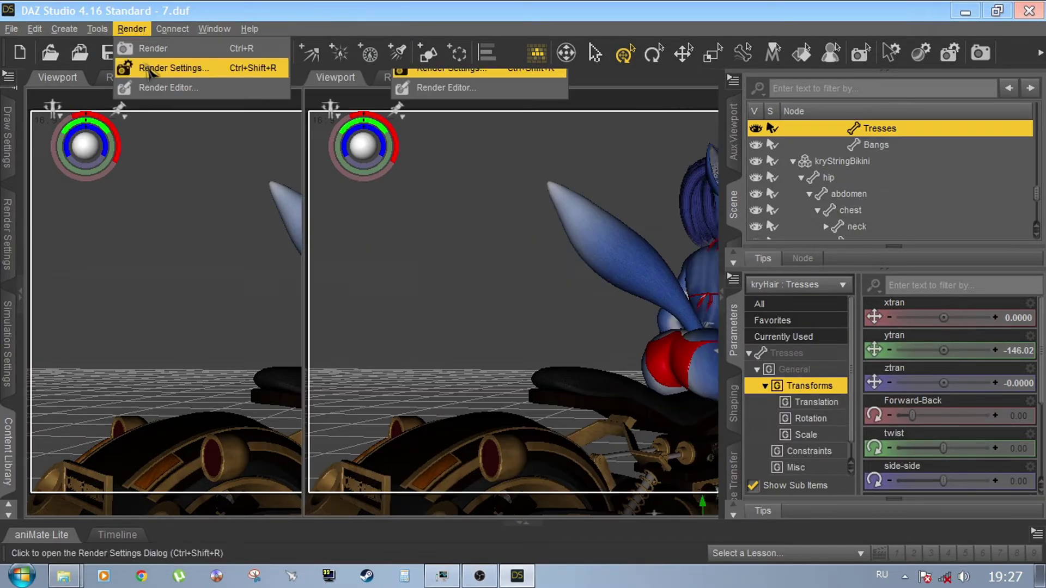
{"action": "left_click", "coordinate": [149, 69]}
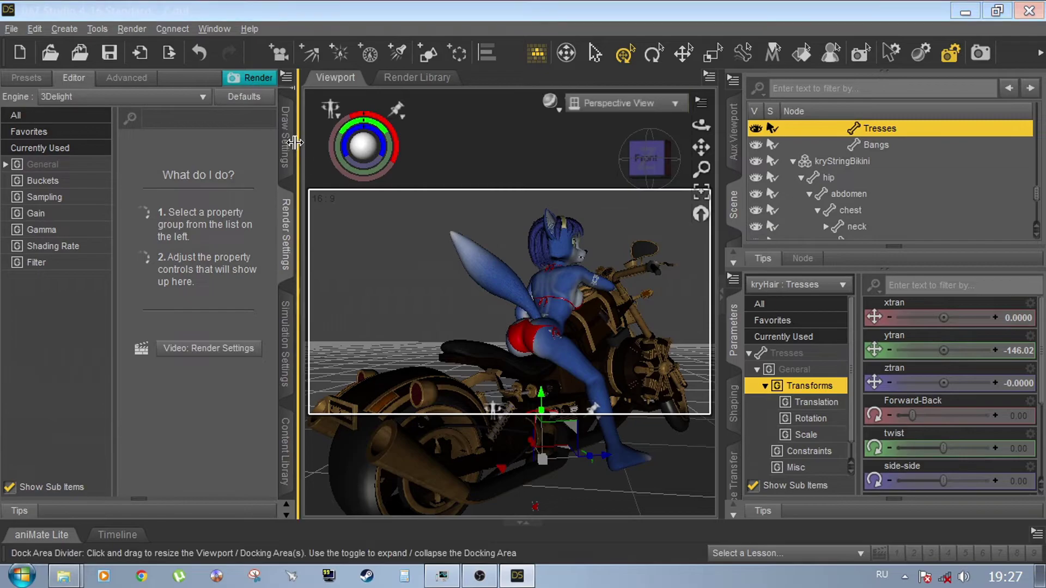
{"action": "left_click", "coordinate": [55, 120]}
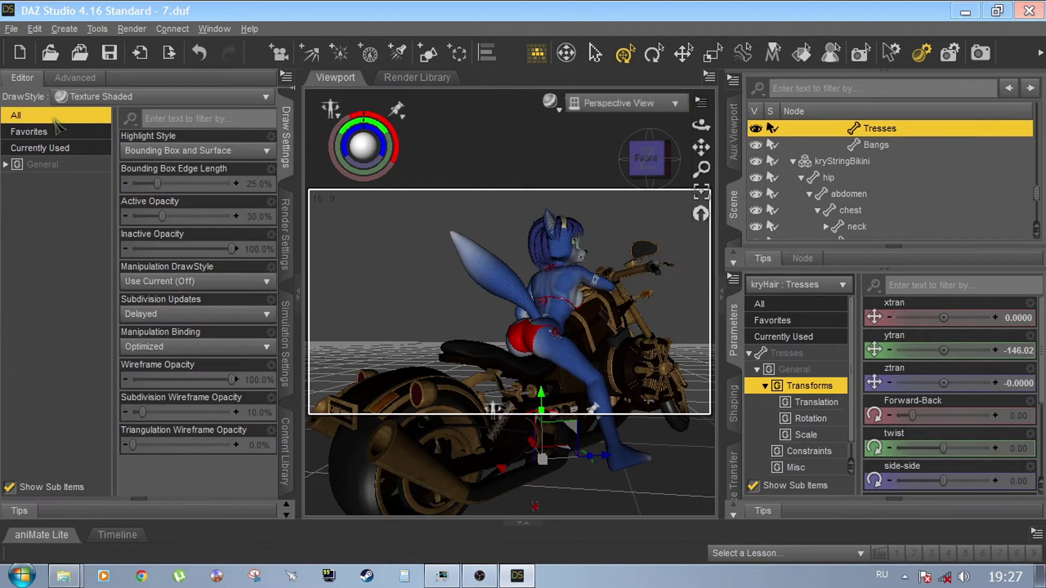
{"action": "mouse_move", "coordinate": [178, 218]}
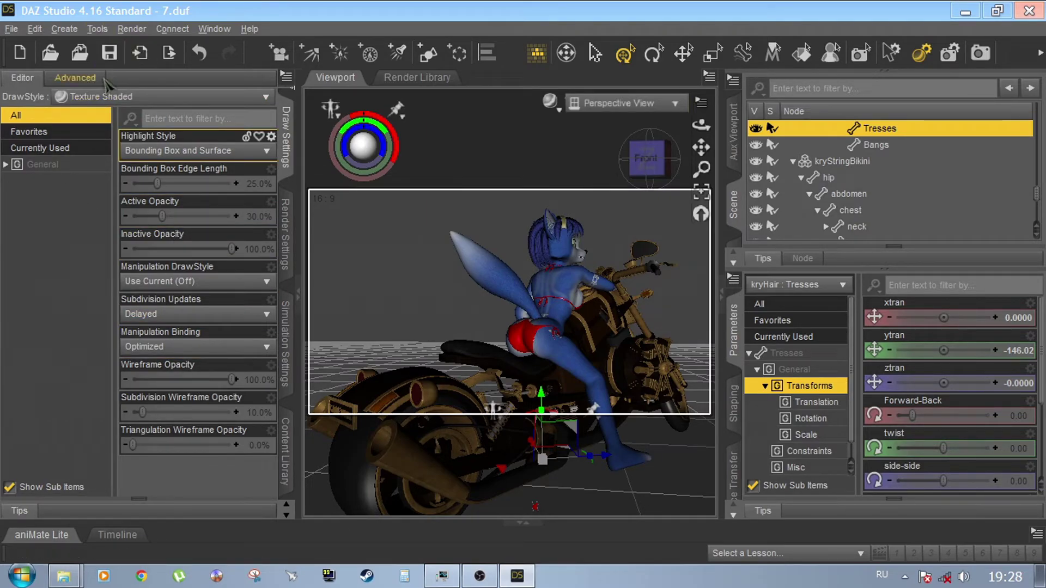
Step: In the render settings, choose the 3Delight engine and set the global pixel width to 2560
{"action": "left_click", "coordinate": [132, 29]}
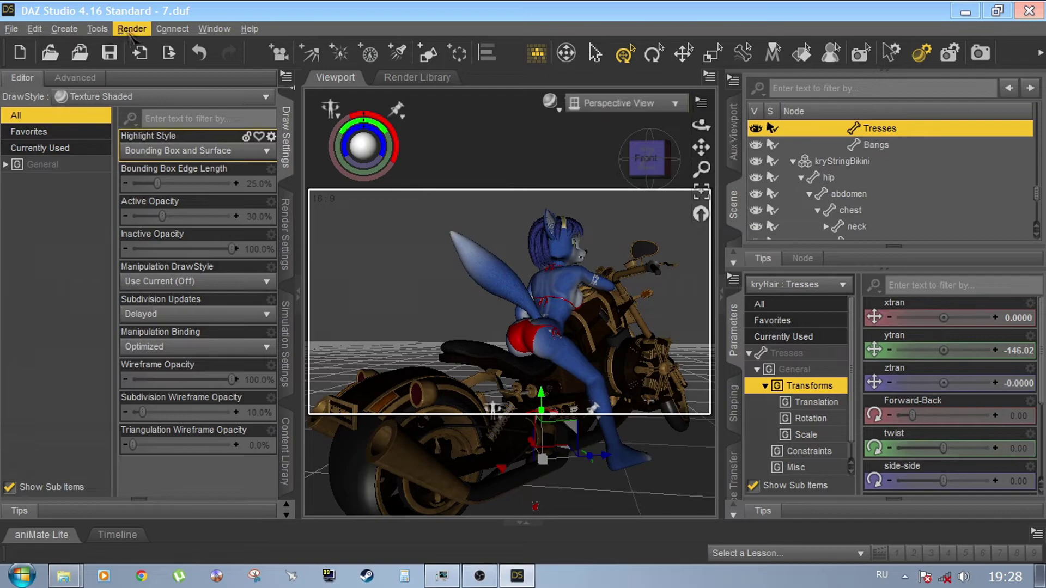
{"action": "left_click", "coordinate": [147, 64]}
{"action": "left_click", "coordinate": [83, 97]}
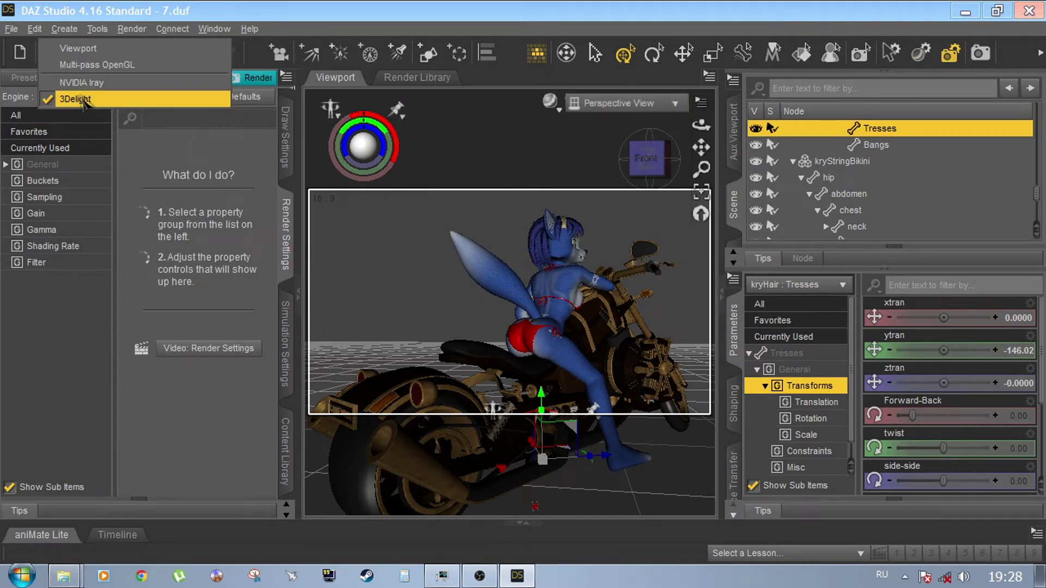
{"action": "left_click", "coordinate": [85, 100]}
{"action": "left_click", "coordinate": [44, 119]}
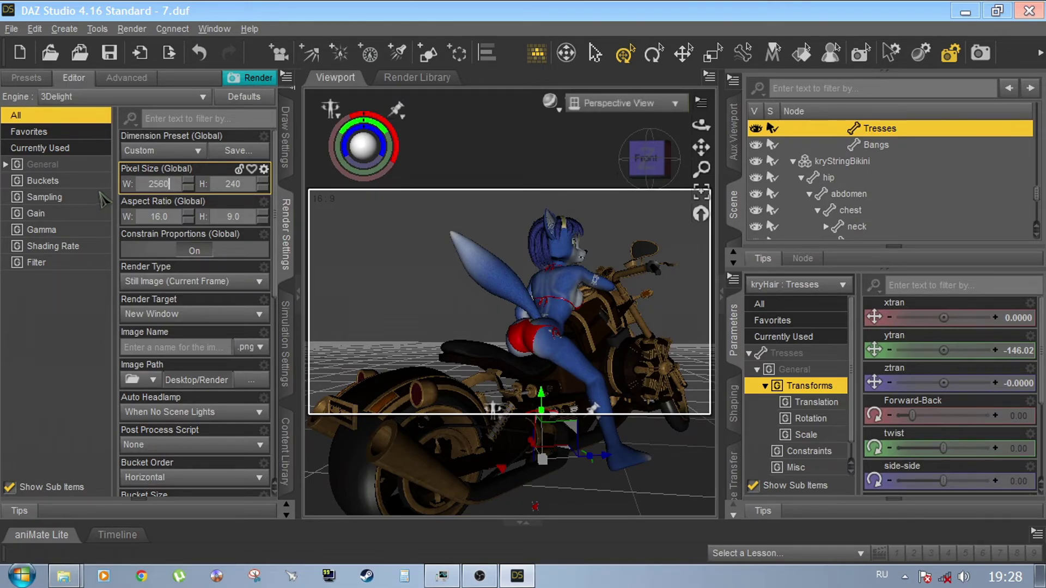
{"action": "key", "text": "Return"}
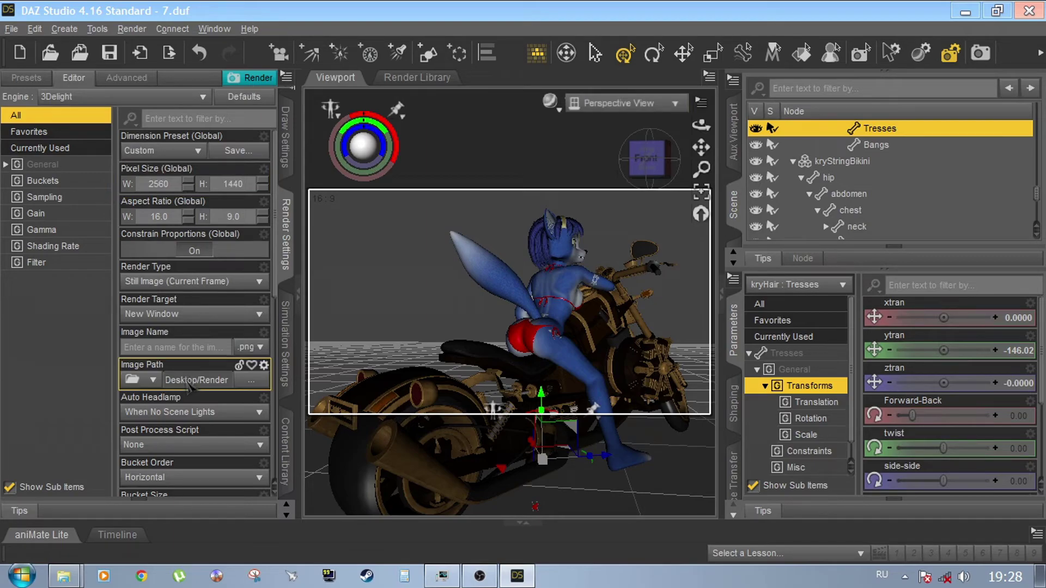
Step: Name the render's output image 55
{"action": "left_click", "coordinate": [170, 347]}
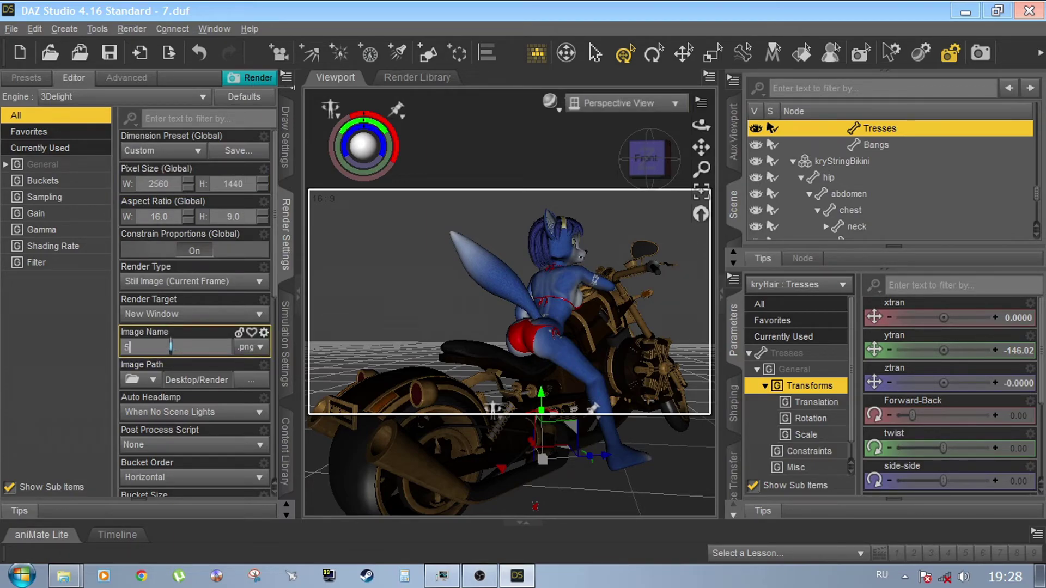
{"action": "type", "text": "55"}
{"action": "key", "text": "Return"}
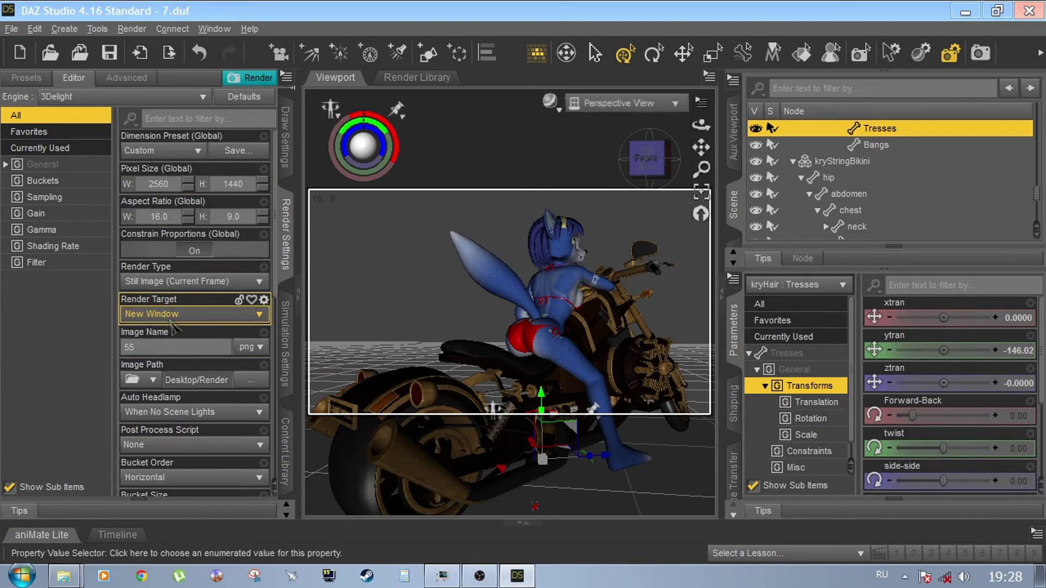
Step: Review the render's bucket and sampling settings, including the parameter settings of Max Ray Trace Depth
{"action": "left_click", "coordinate": [39, 200]}
{"action": "left_click", "coordinate": [42, 182]}
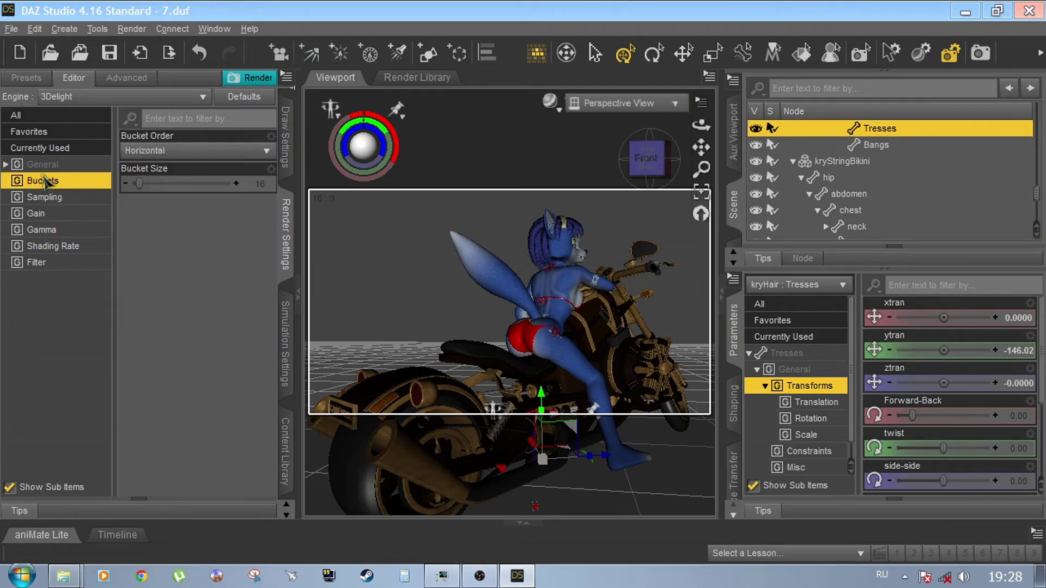
{"action": "left_click", "coordinate": [46, 198]}
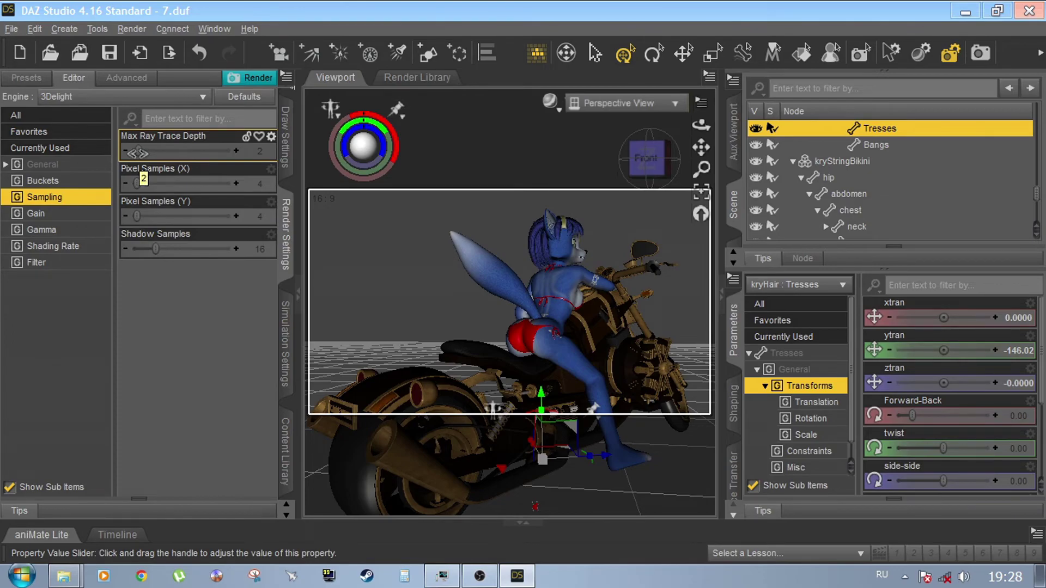
{"action": "left_click", "coordinate": [272, 139]}
{"action": "left_click", "coordinate": [289, 150]}
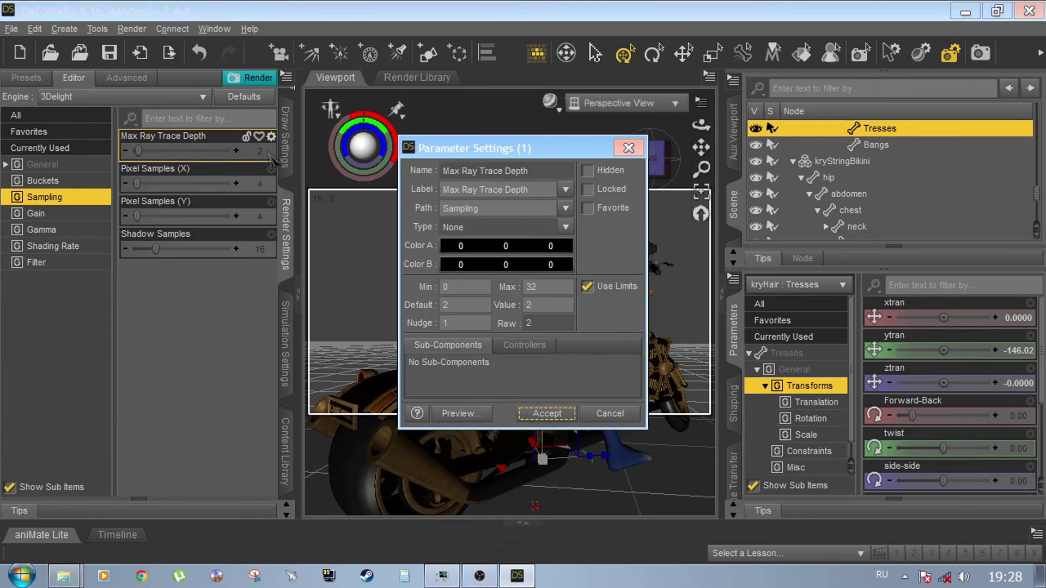
{"action": "left_click", "coordinate": [632, 152]}
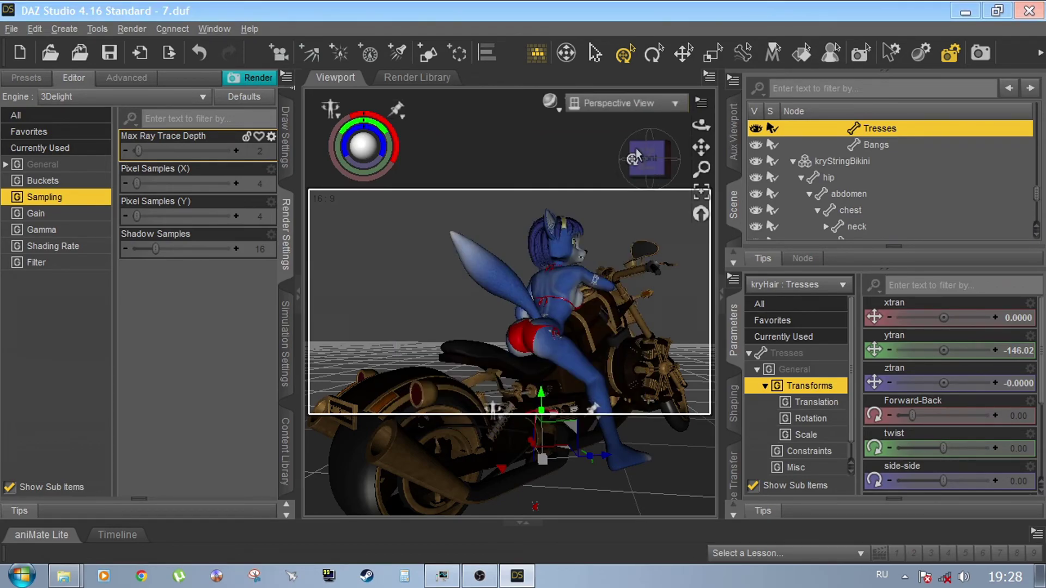
Step: Render the scene, look over the rendered image, and save it as 55.png in the Desktop/Render folder
{"action": "key", "text": "ctrl+r"}
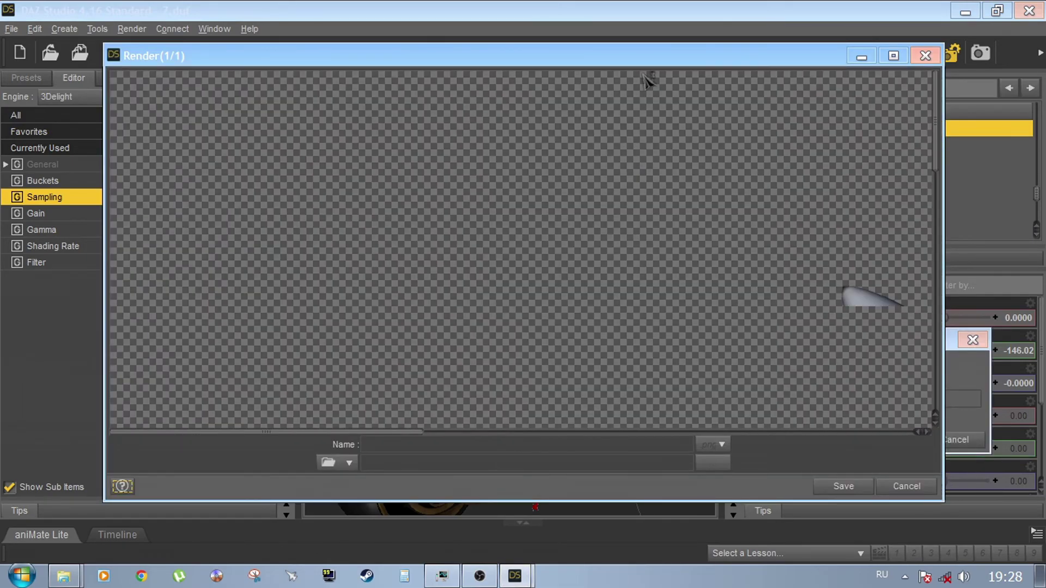
{"action": "mouse_move", "coordinate": [640, 60]}
{"action": "left_mouse_down"}
{"action": "mouse_move", "coordinate": [564, 54]}
{"action": "mouse_move", "coordinate": [569, 42]}
{"action": "mouse_move", "coordinate": [560, 52]}
{"action": "left_mouse_up"}
{"action": "left_click_drag", "start_coordinate": [896, 338], "coordinate": [929, 428]}
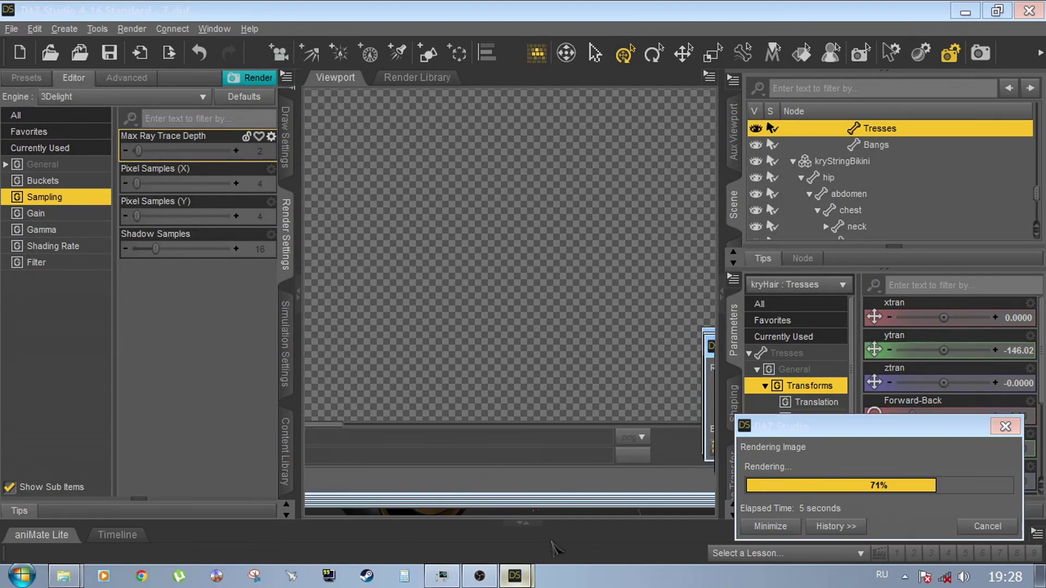
{"action": "left_click", "coordinate": [551, 541]}
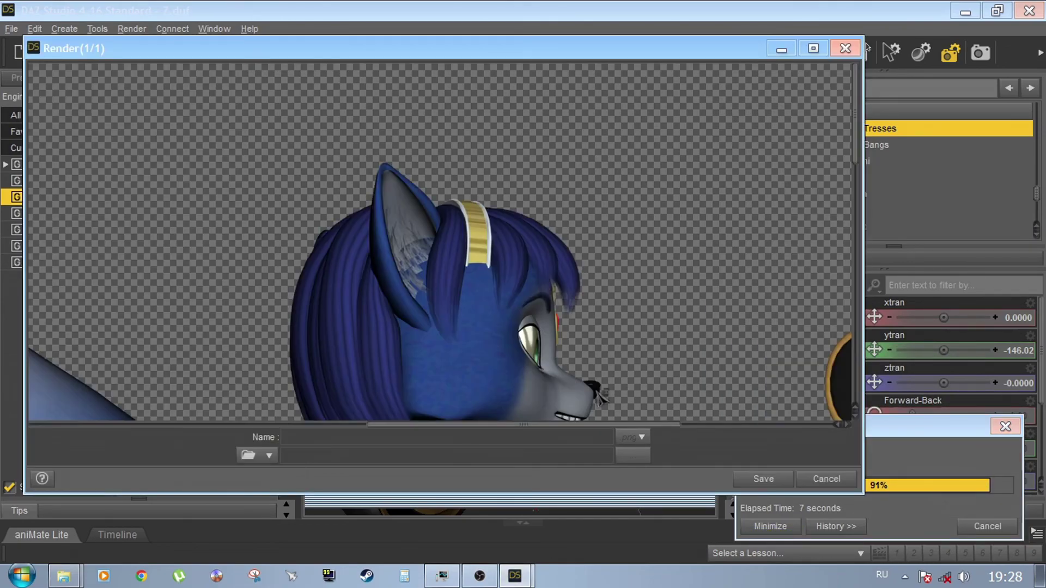
{"action": "scroll", "coordinate": [599, 398], "scroll_direction": "down", "scroll_amount": 3}
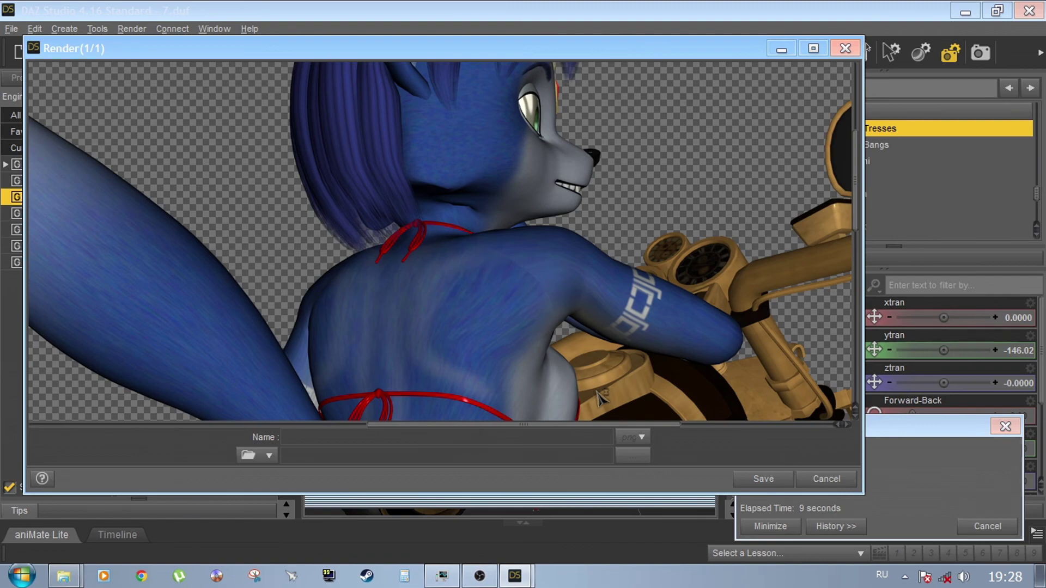
{"action": "scroll", "coordinate": [599, 398], "scroll_direction": "down", "scroll_amount": 3}
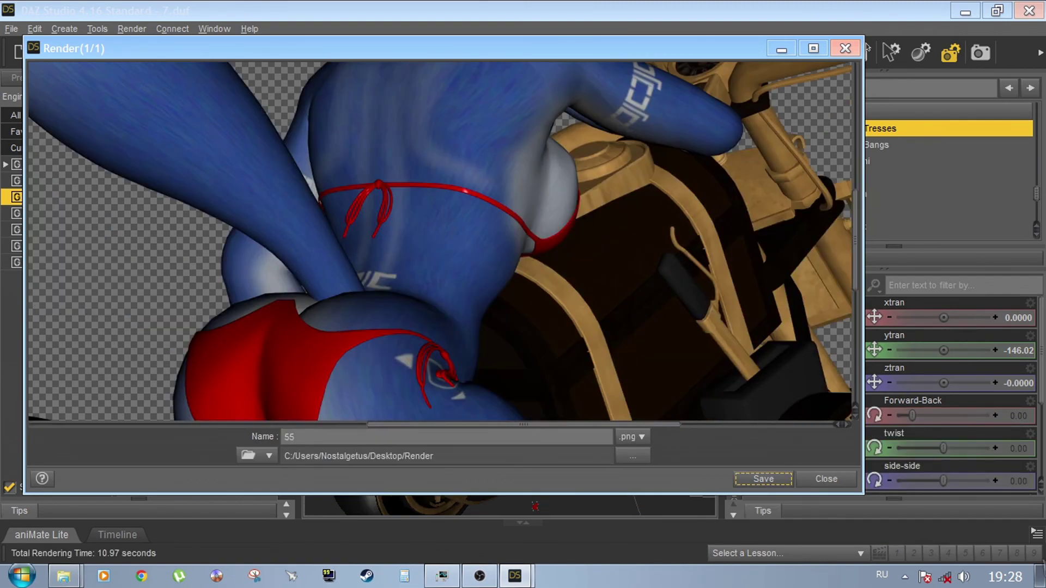
{"action": "scroll", "coordinate": [610, 319], "scroll_direction": "down", "scroll_amount": 3}
{"action": "left_click", "coordinate": [765, 479]}
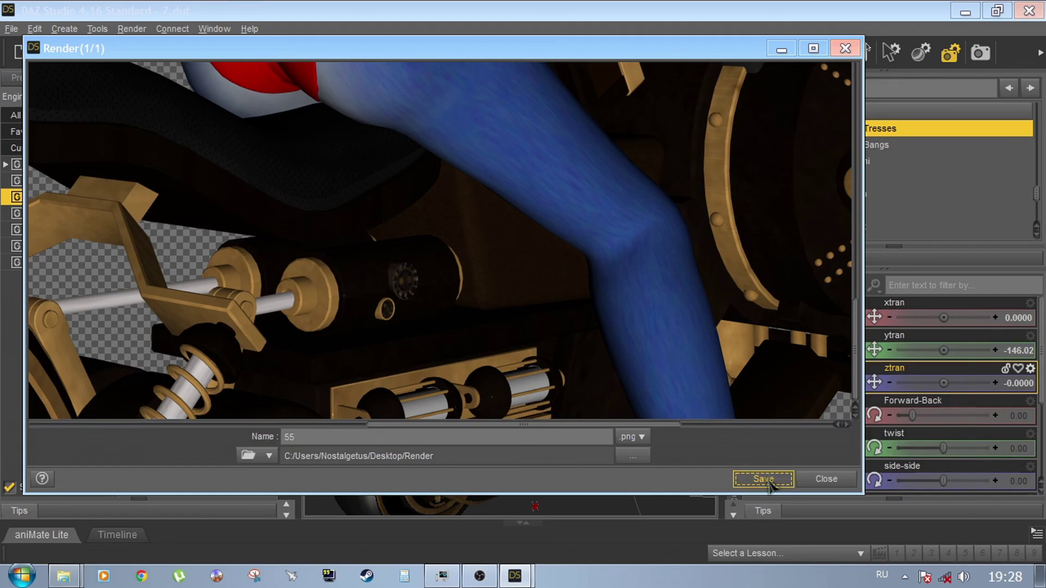